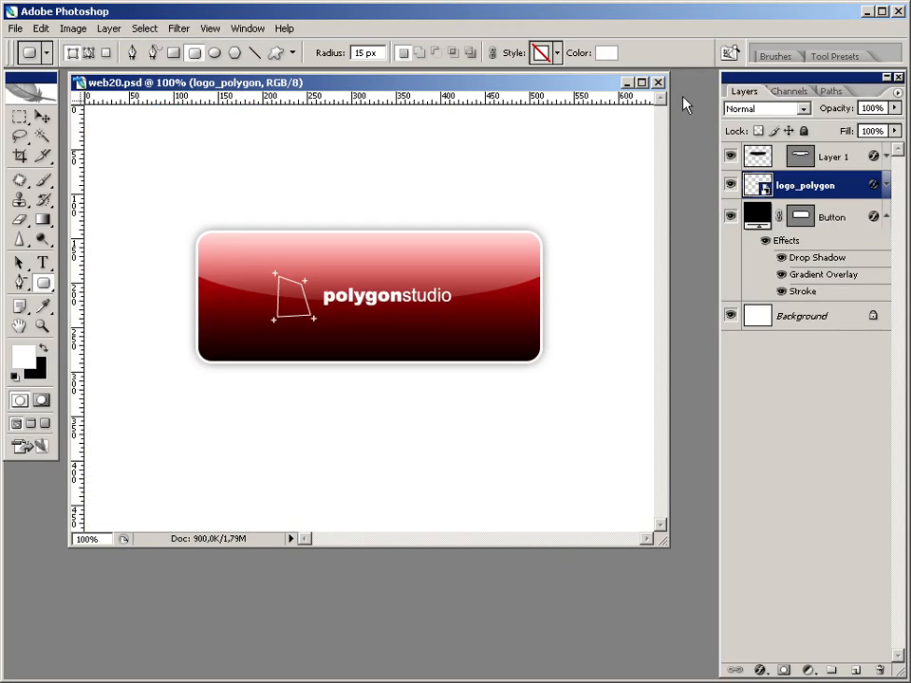
Close web20.psd and create a new 640 x 480 pixel RGB document at 72 pixels/inch with a white background.
{"action": "left_click", "coordinate": [659, 83]}
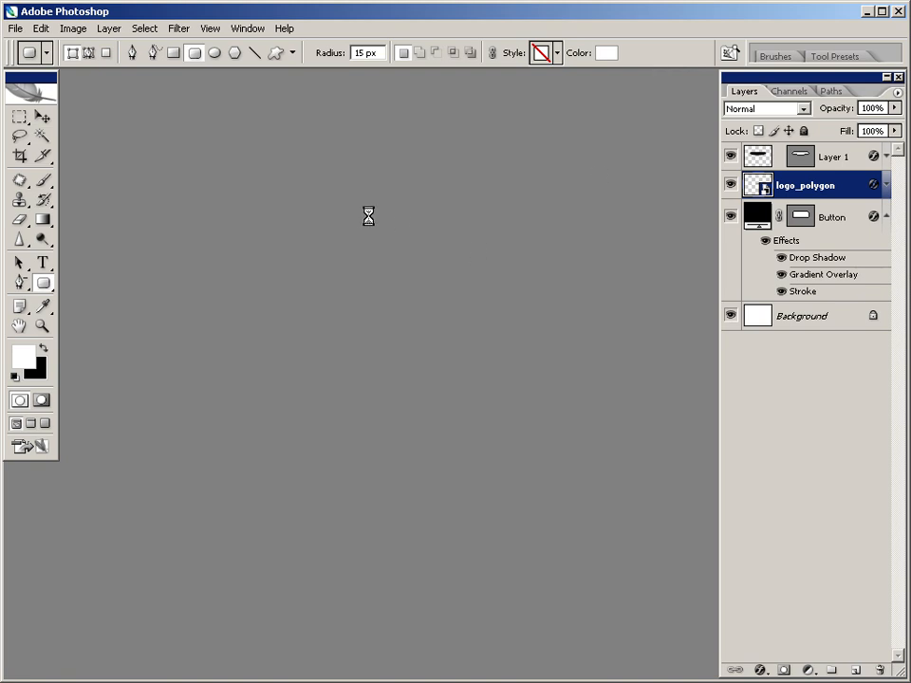
{"action": "left_click", "coordinate": [17, 29]}
{"action": "left_click", "coordinate": [21, 46]}
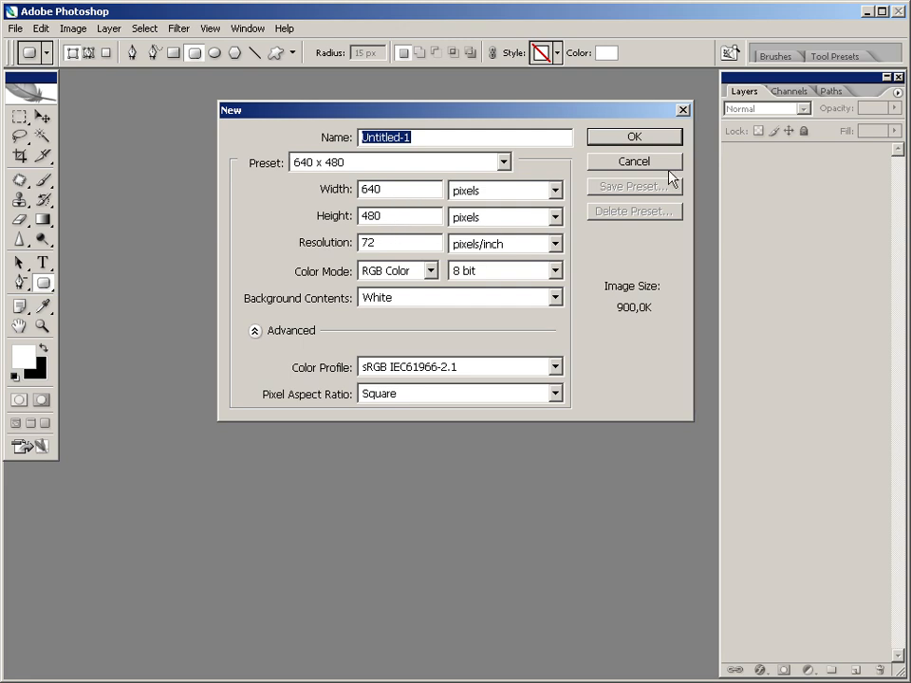
{"action": "left_click", "coordinate": [655, 143]}
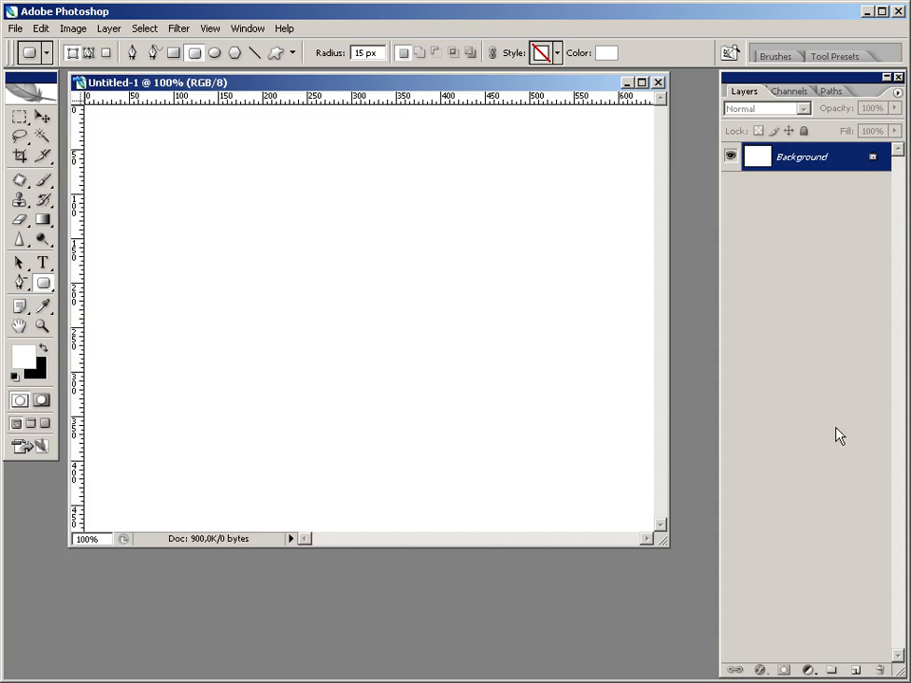
Add a new layer above the Background and rename it Button.
{"action": "left_click", "coordinate": [854, 670]}
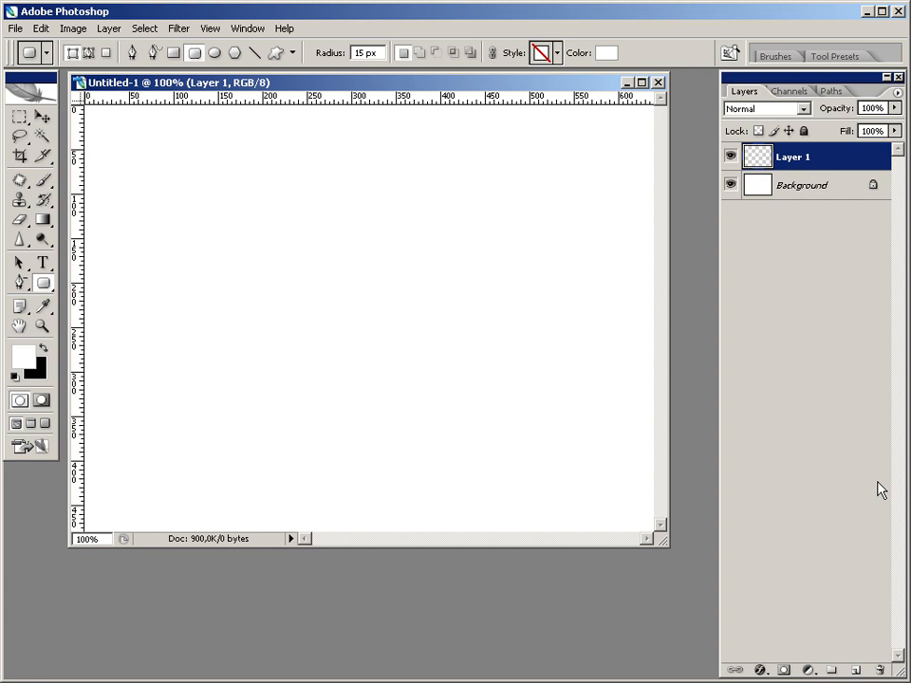
{"action": "double_click", "coordinate": [803, 160]}
{"action": "type", "text": "Butto"}
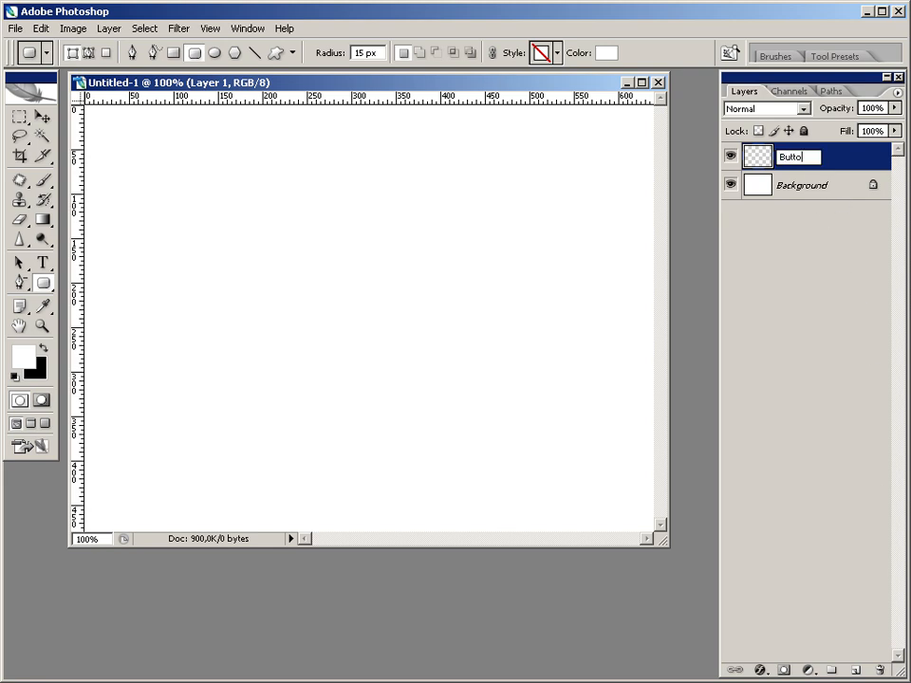
{"action": "type", "text": "n"}
{"action": "key", "text": "Return"}
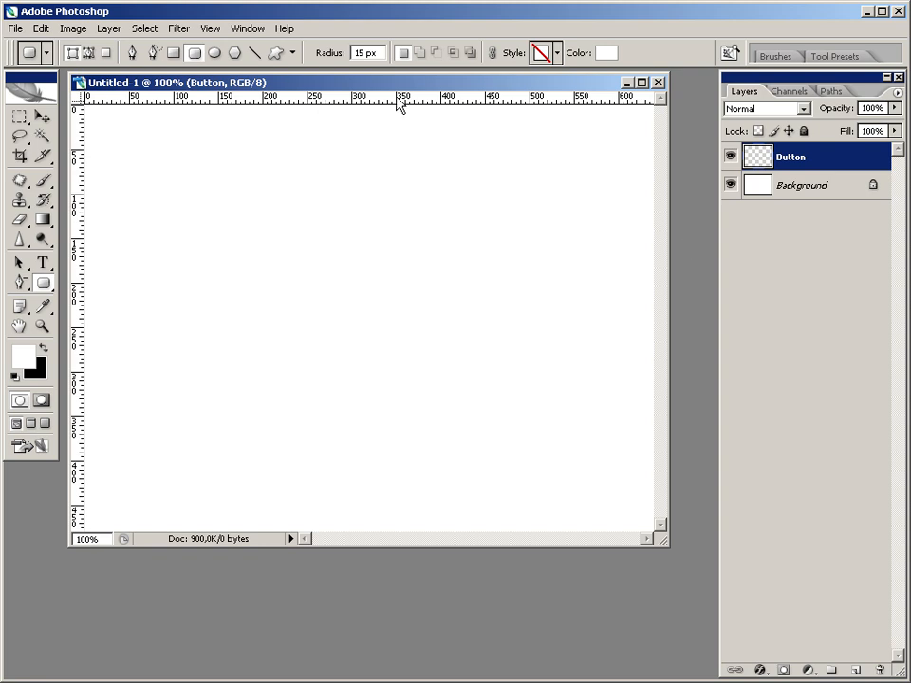
Show the grid and draw a rounded rectangle about 355 x 142 px with a 15 px radius near the canvas centre.
{"action": "left_click", "coordinate": [211, 29]}
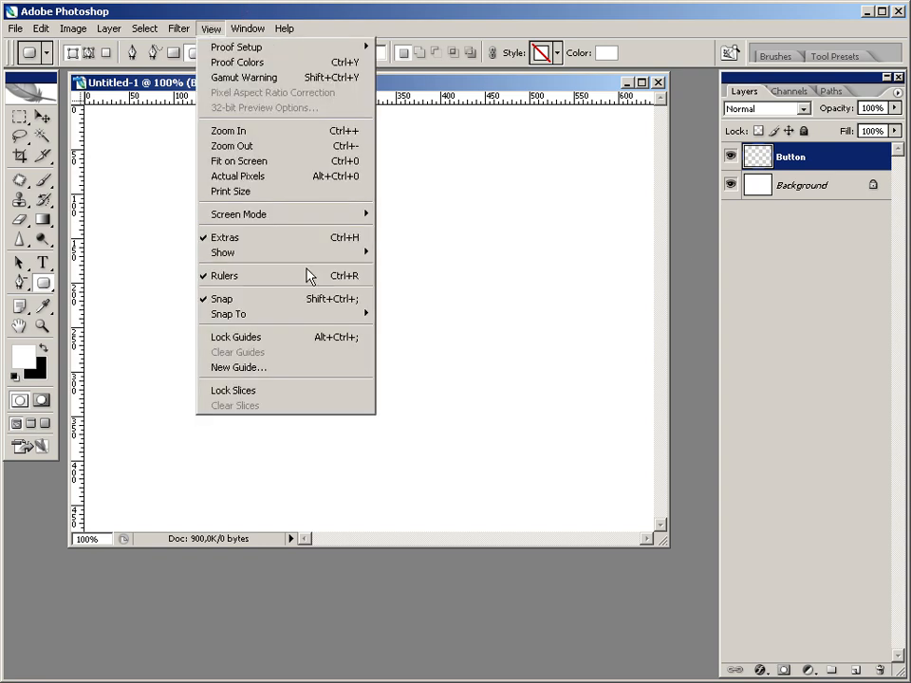
{"action": "mouse_move", "coordinate": [308, 257]}
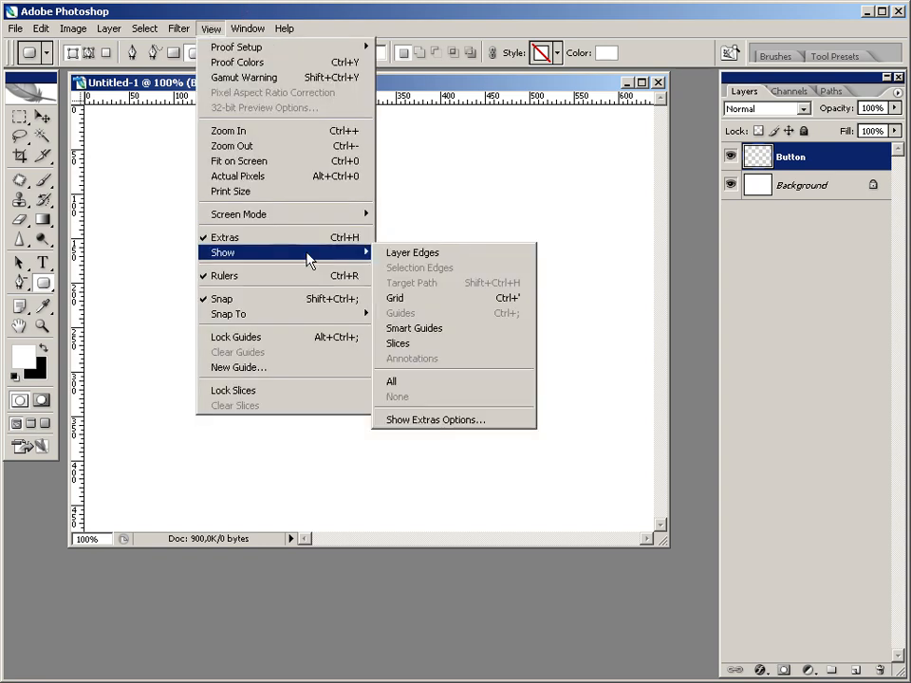
{"action": "left_click", "coordinate": [442, 297]}
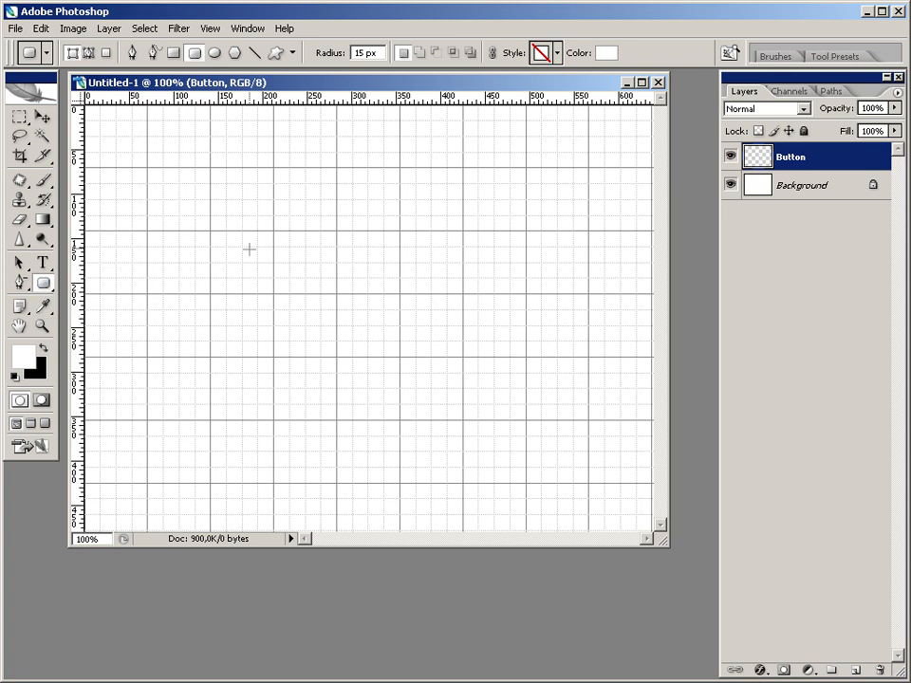
{"action": "left_click_drag", "start_coordinate": [213, 230], "coordinate": [526, 359]}
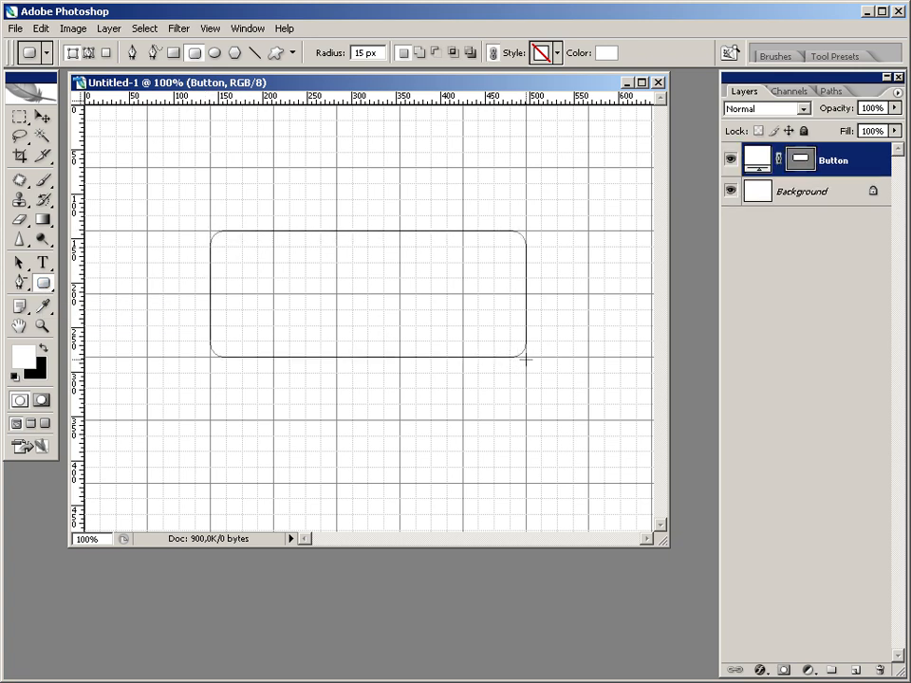
Check the white rounded rectangle by temporarily hiding the Background layer.
{"action": "left_click", "coordinate": [730, 190]}
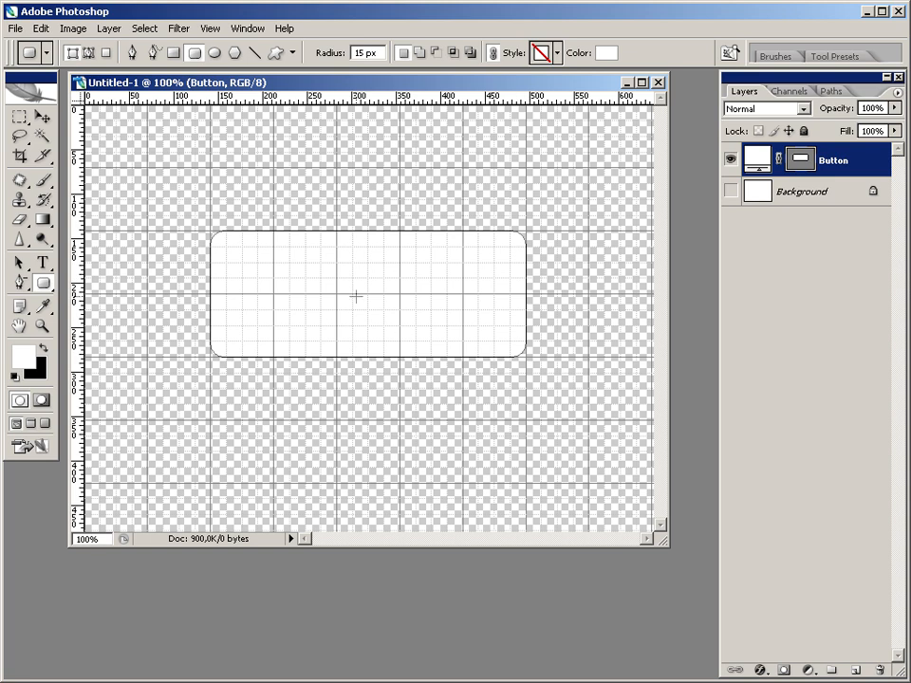
{"action": "left_click", "coordinate": [731, 190]}
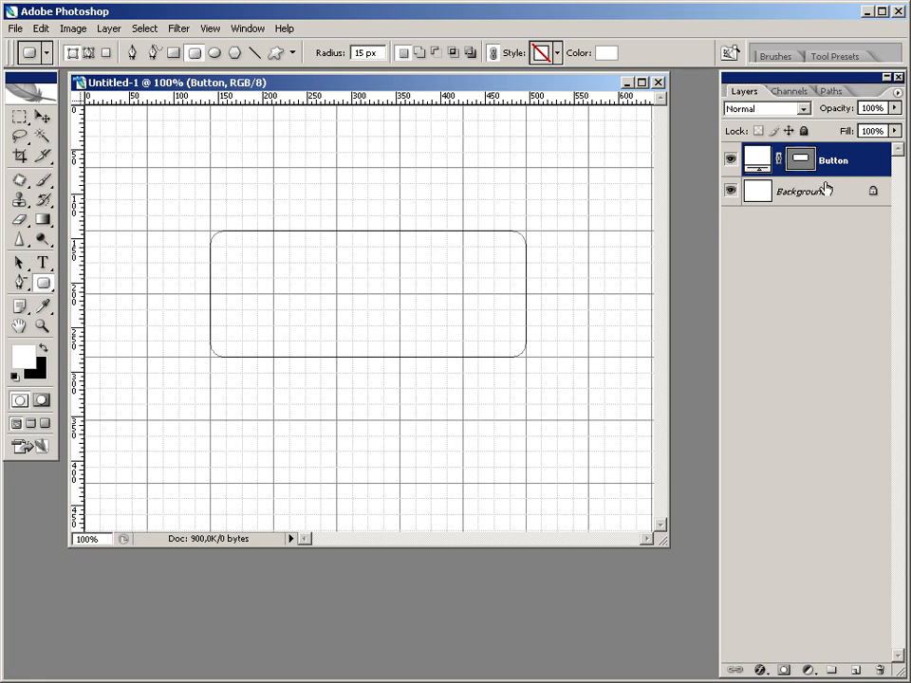
Deselect the Button layer and hide the grid on the canvas.
{"action": "left_click", "coordinate": [775, 294]}
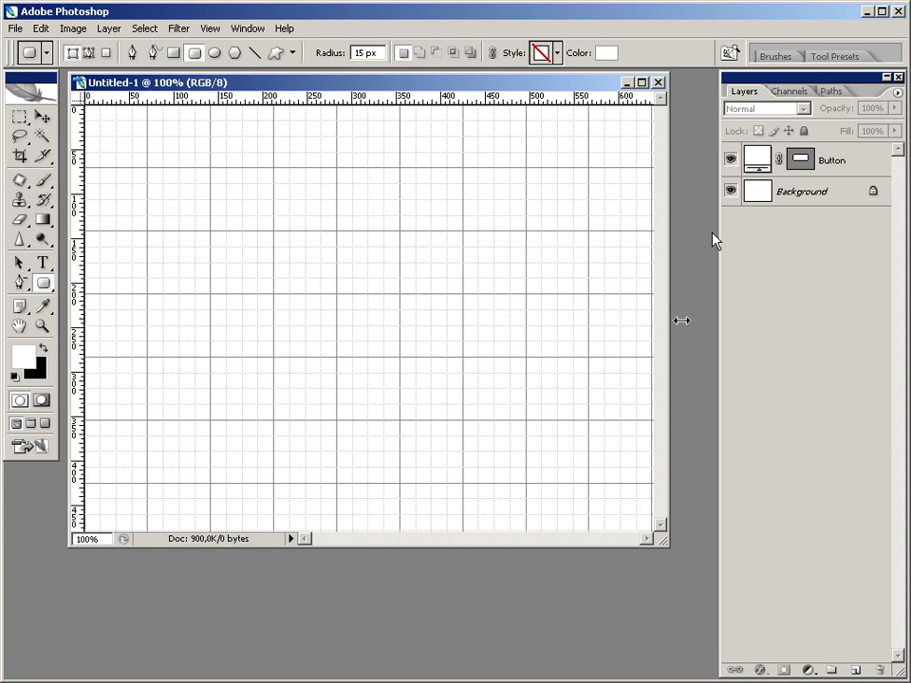
{"action": "left_click", "coordinate": [249, 28]}
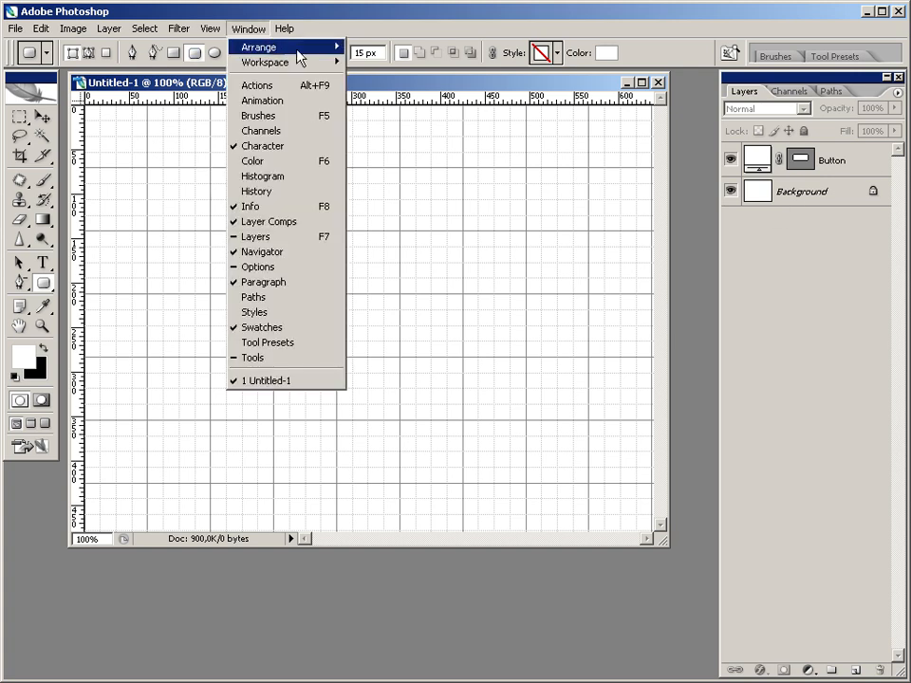
{"action": "mouse_move", "coordinate": [286, 29]}
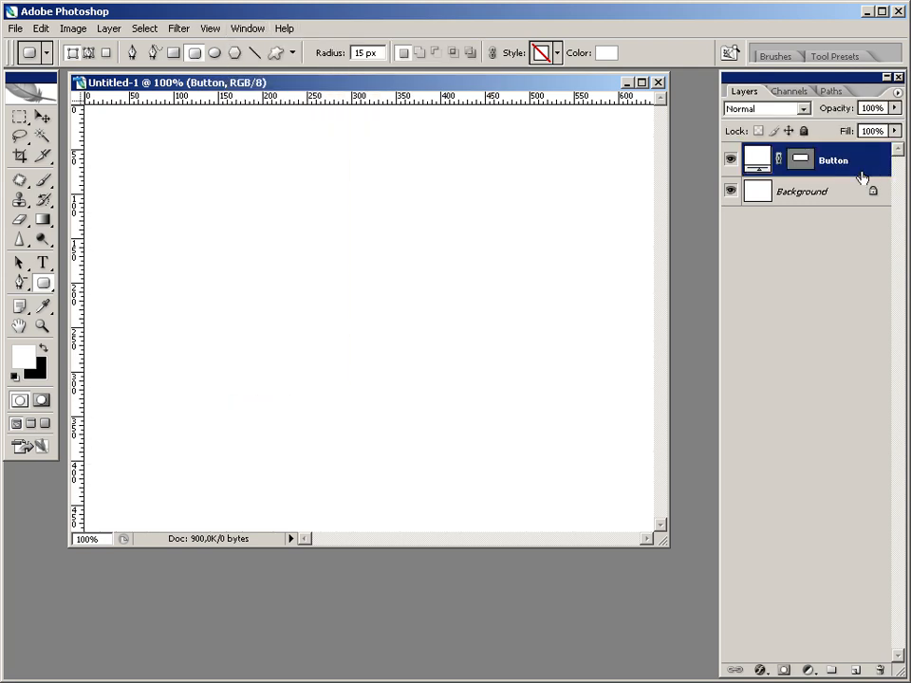
Add a drop shadow to the Button layer with distance 0 px and size 20 px.
{"action": "right_click", "coordinate": [862, 164]}
{"action": "left_click", "coordinate": [907, 199]}
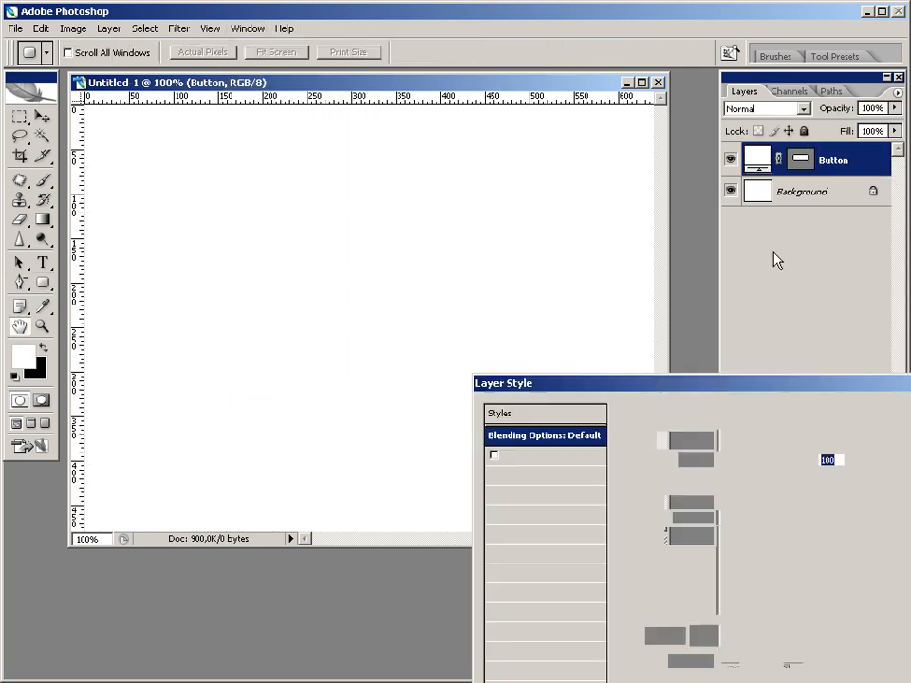
{"action": "left_click_drag", "start_coordinate": [579, 266], "coordinate": [491, 223]}
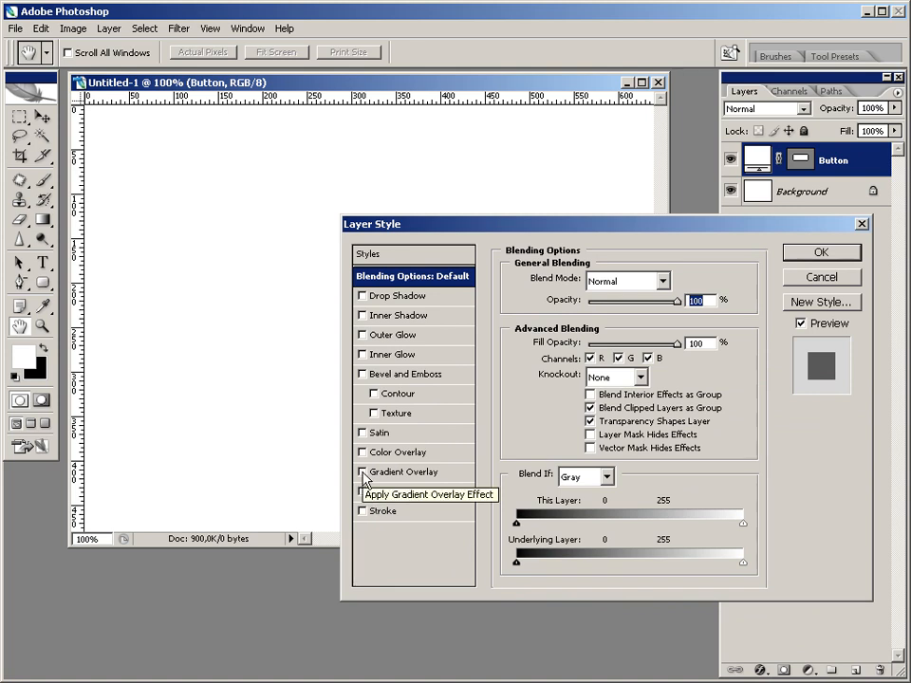
{"action": "left_click", "coordinate": [362, 297]}
{"action": "left_click", "coordinate": [403, 298]}
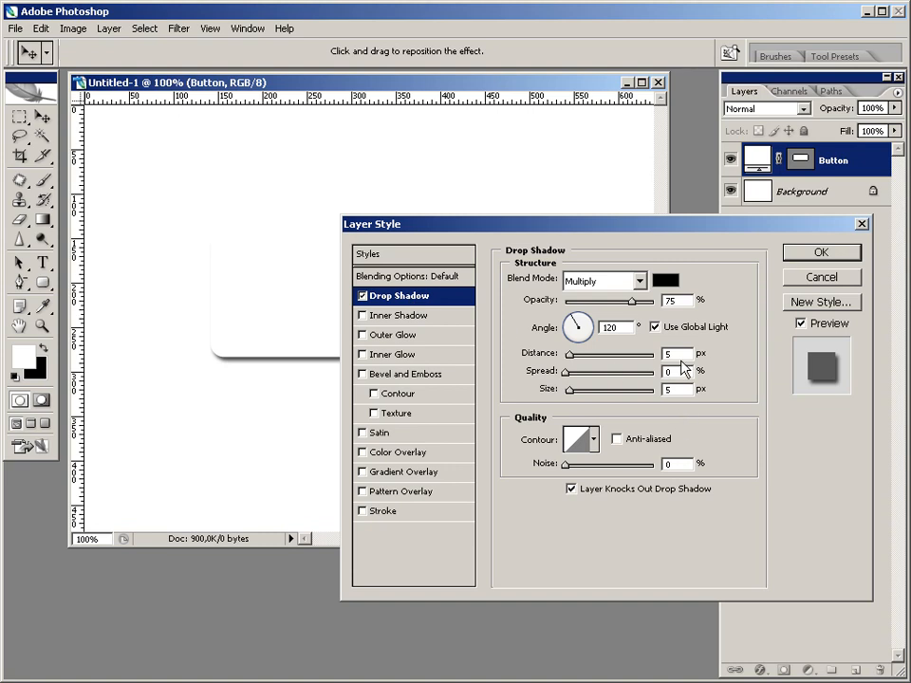
{"action": "type", "text": "0"}
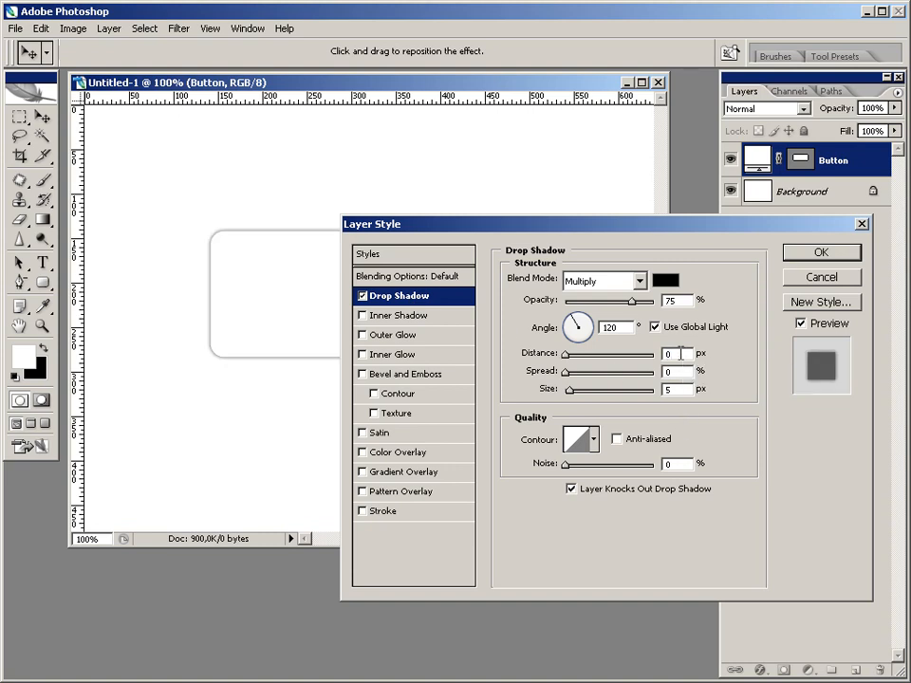
{"action": "left_click_drag", "start_coordinate": [570, 391], "coordinate": [578, 397]}
{"action": "type", "text": "20"}
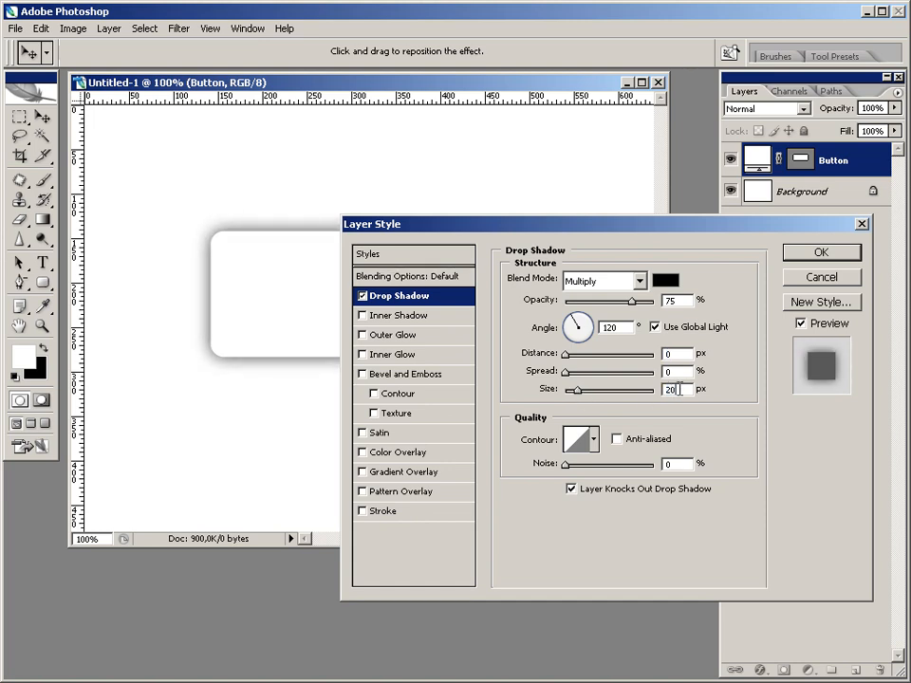
Add a white 3 px outside stroke to the Button layer and apply the layer style.
{"action": "left_click", "coordinate": [364, 511]}
{"action": "left_click", "coordinate": [396, 513]}
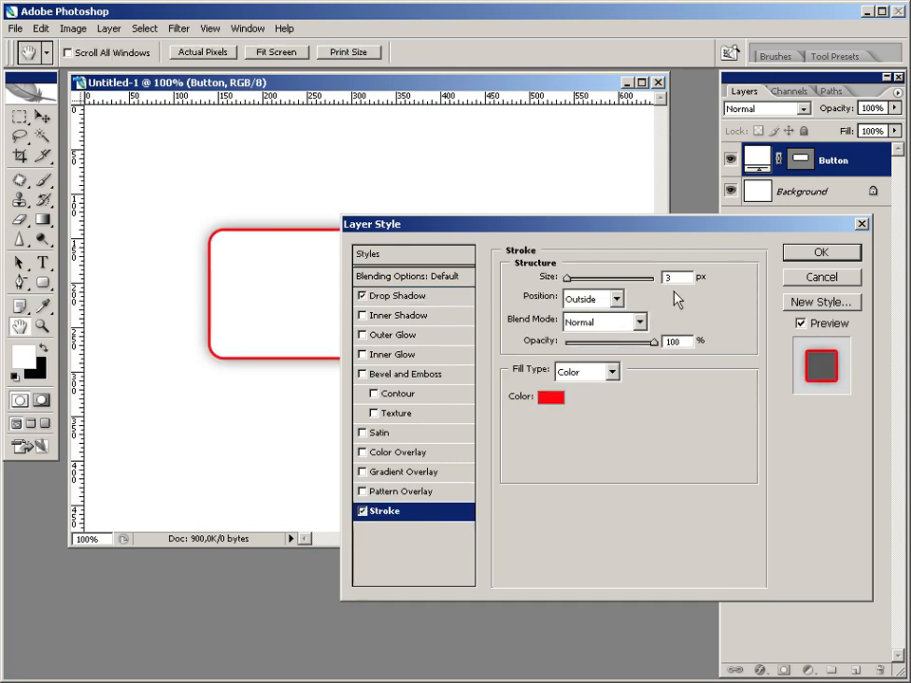
{"action": "left_click", "coordinate": [552, 397]}
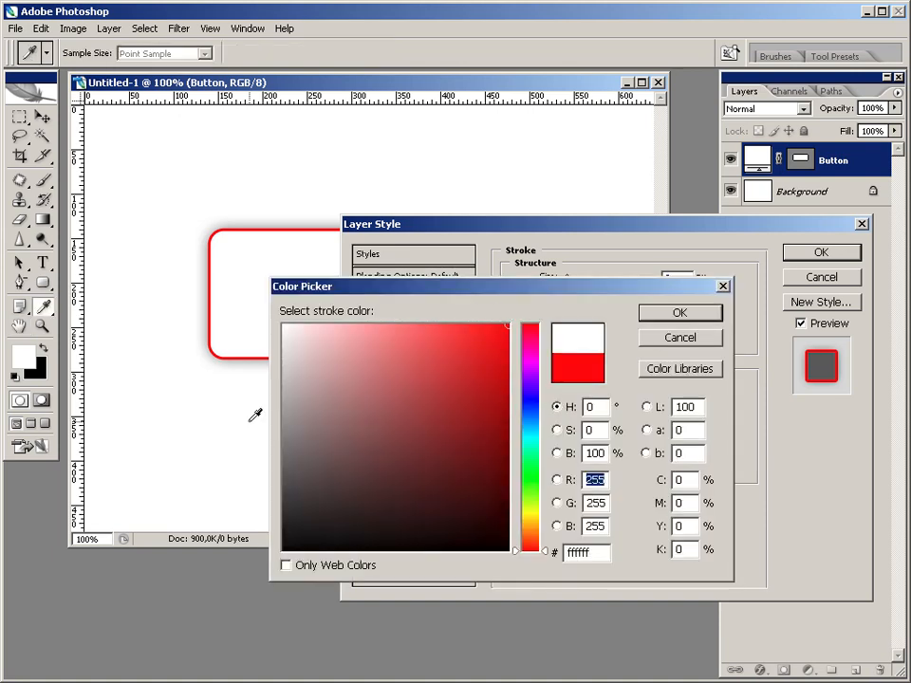
{"action": "left_click", "coordinate": [265, 432]}
{"action": "left_click", "coordinate": [674, 313]}
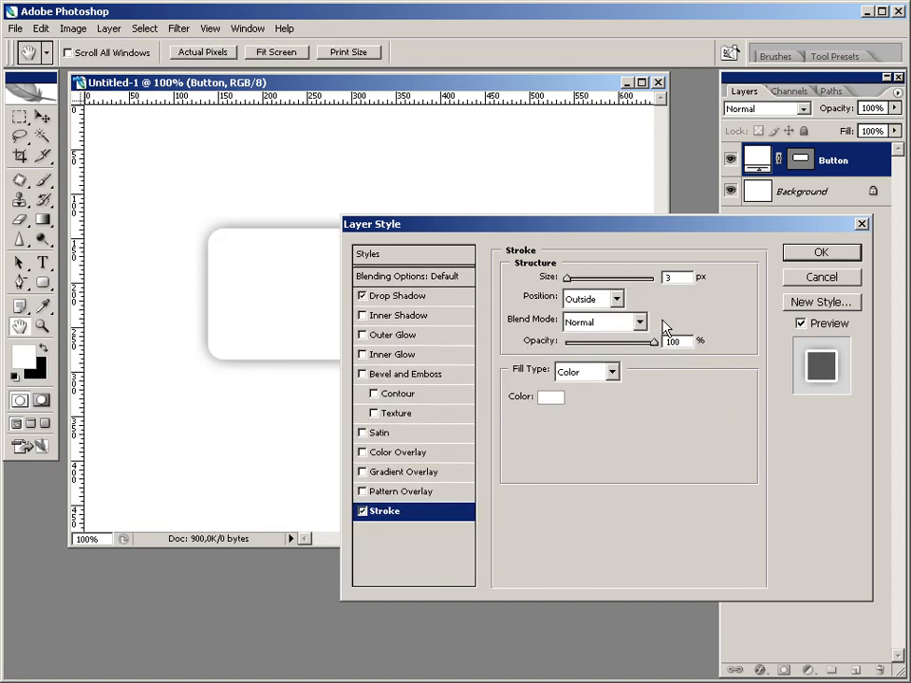
{"action": "left_click", "coordinate": [824, 256]}
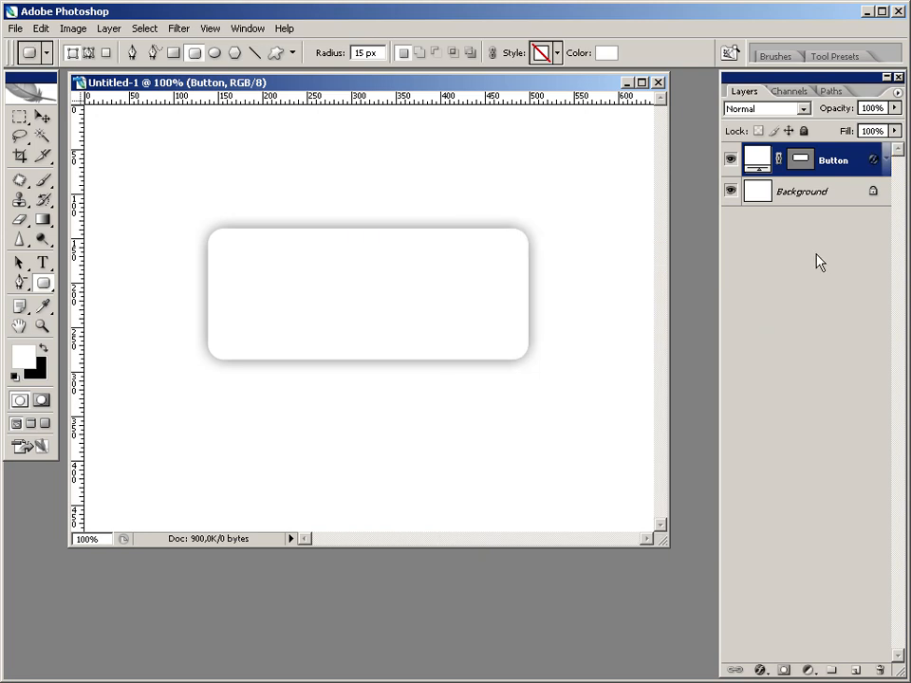
Reopen the Button layer's effects and enable a linear gradient overlay.
{"action": "left_click", "coordinate": [887, 161]}
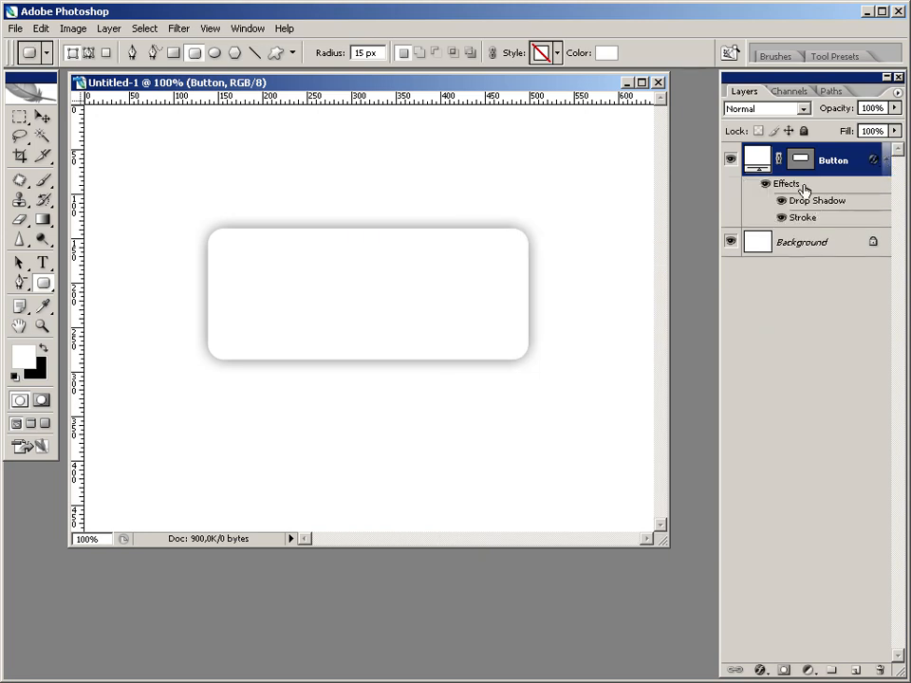
{"action": "double_click", "coordinate": [804, 188]}
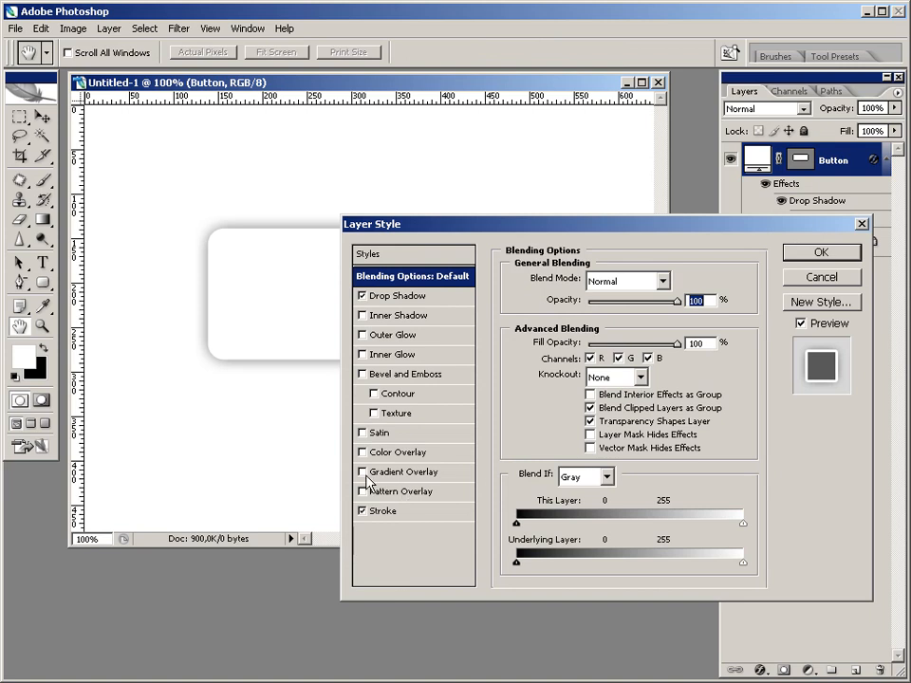
{"action": "left_click", "coordinate": [362, 472]}
{"action": "left_click", "coordinate": [408, 473]}
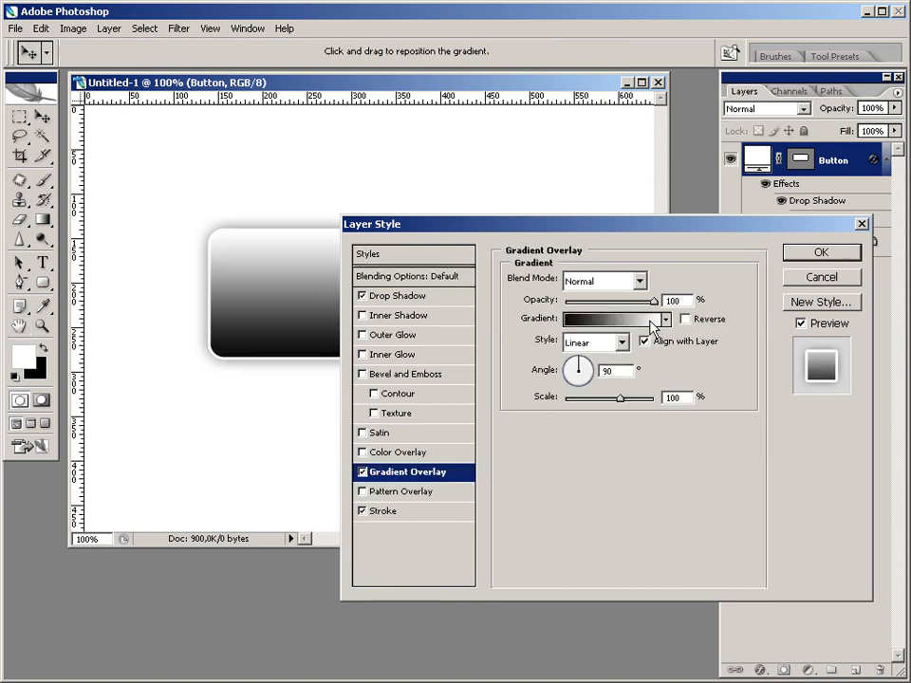
Change the overlay gradient's white end stop to red, making it black to red, and apply the layer style.
{"action": "left_click", "coordinate": [615, 320]}
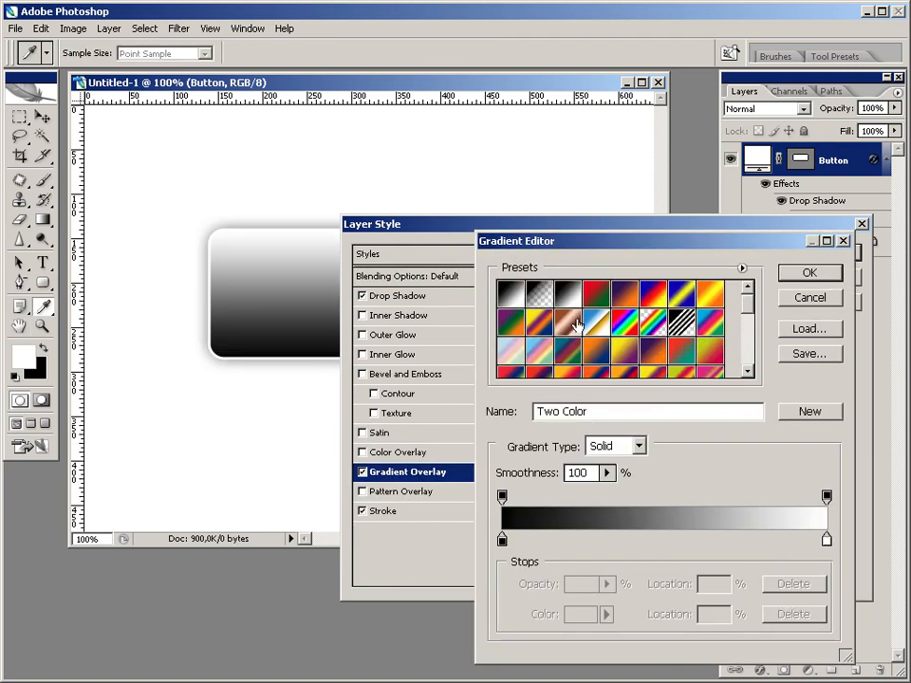
{"action": "left_click", "coordinate": [502, 540]}
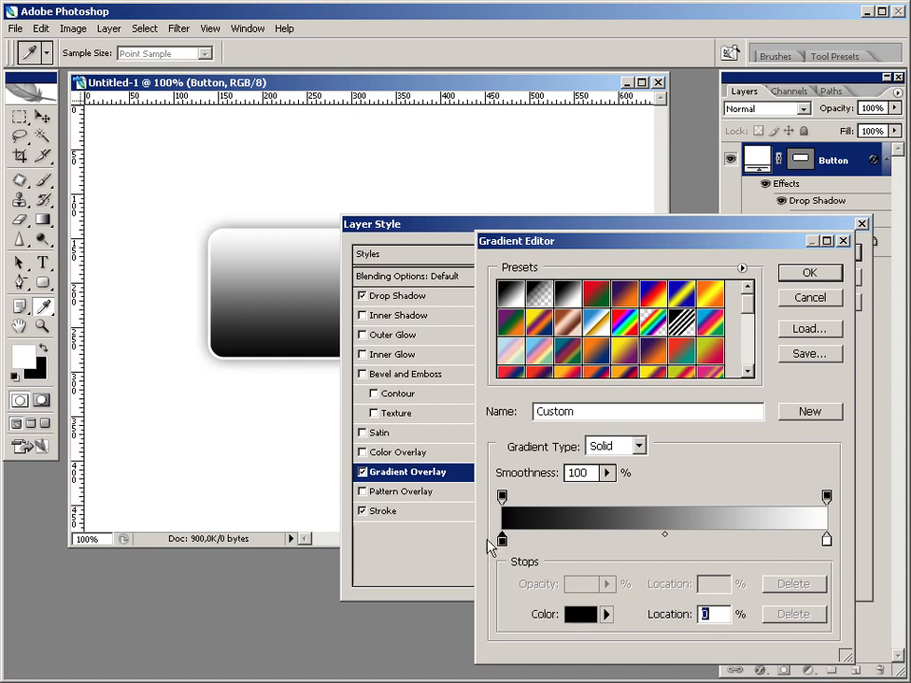
{"action": "left_click", "coordinate": [827, 542]}
{"action": "left_click", "coordinate": [581, 614]}
{"action": "left_click_drag", "start_coordinate": [388, 452], "coordinate": [482, 360]}
{"action": "left_click", "coordinate": [670, 317]}
{"action": "left_click", "coordinate": [810, 274]}
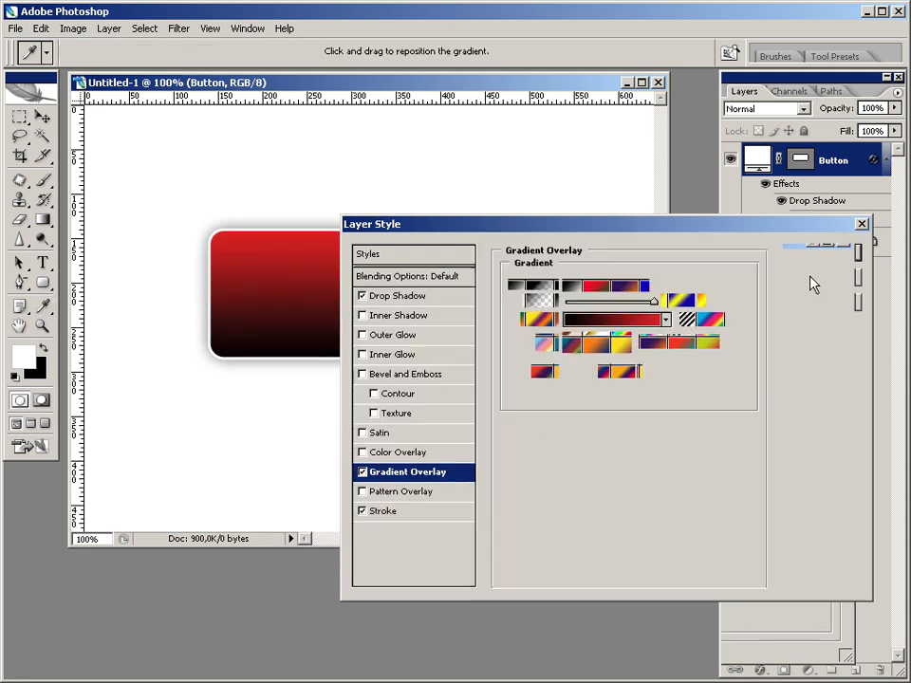
{"action": "left_click", "coordinate": [809, 252]}
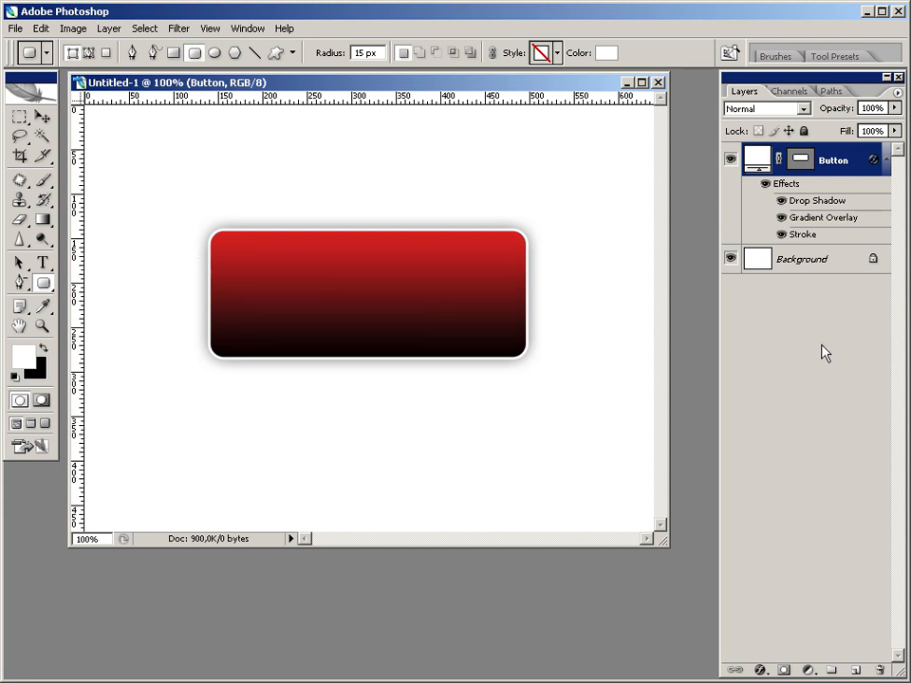
Add a new layer above Button and copy the Button layer's vector mask onto it.
{"action": "left_click", "coordinate": [843, 655]}
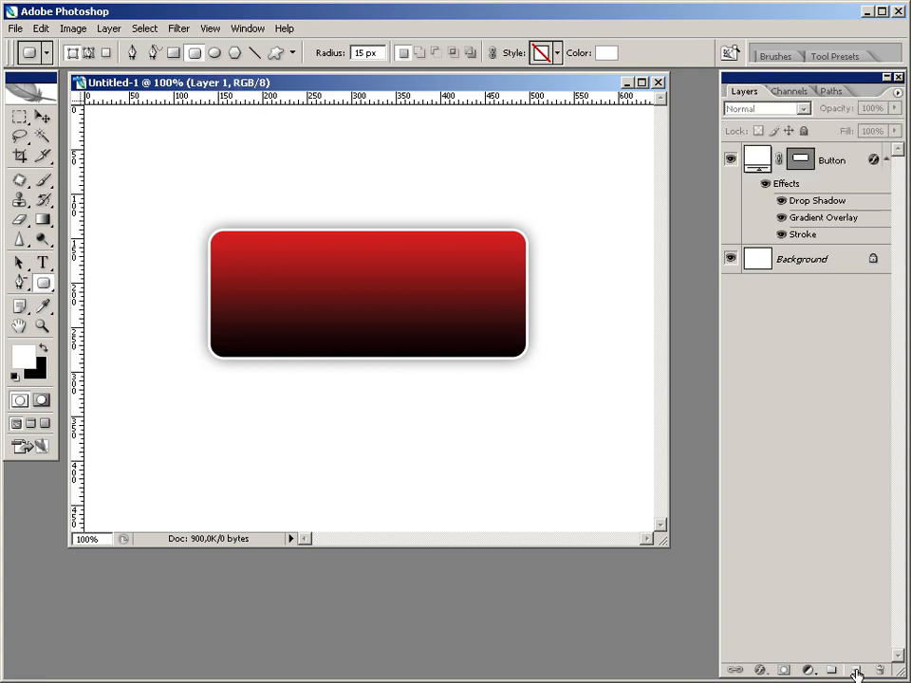
{"action": "left_click", "coordinate": [857, 671]}
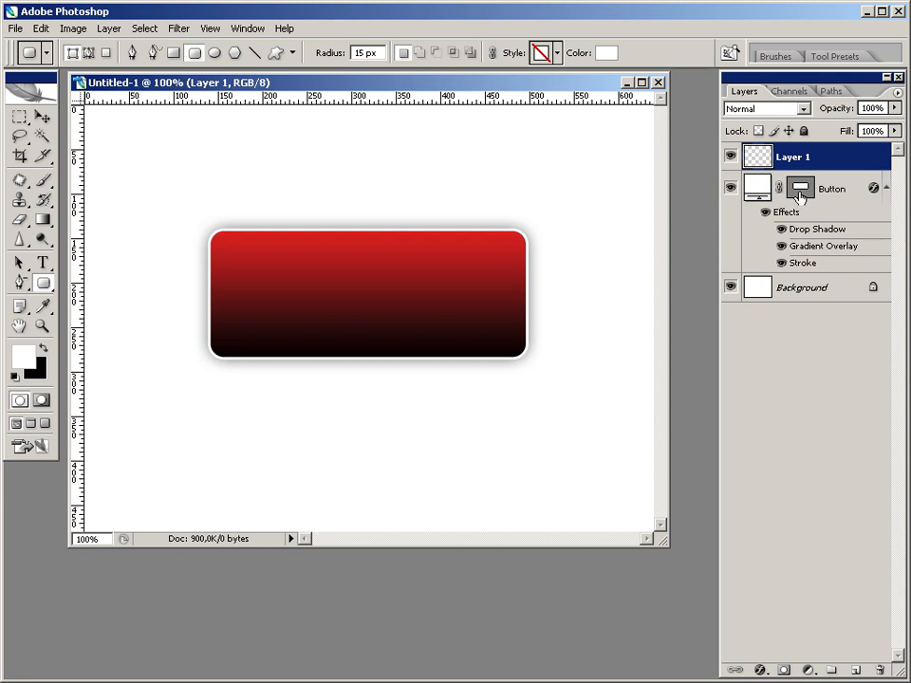
{"action": "left_click_drag", "start_coordinate": [800, 196], "coordinate": [806, 161]}
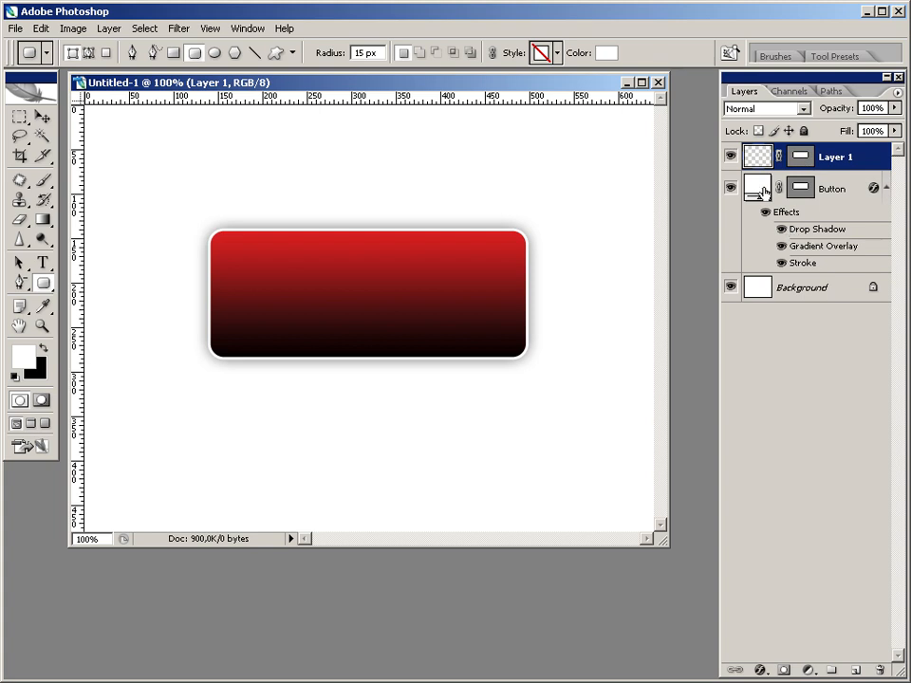
Load Layer 1's vector mask as a selection, fill it with the white foreground color and deselect.
{"action": "left_click", "coordinate": [44, 221]}
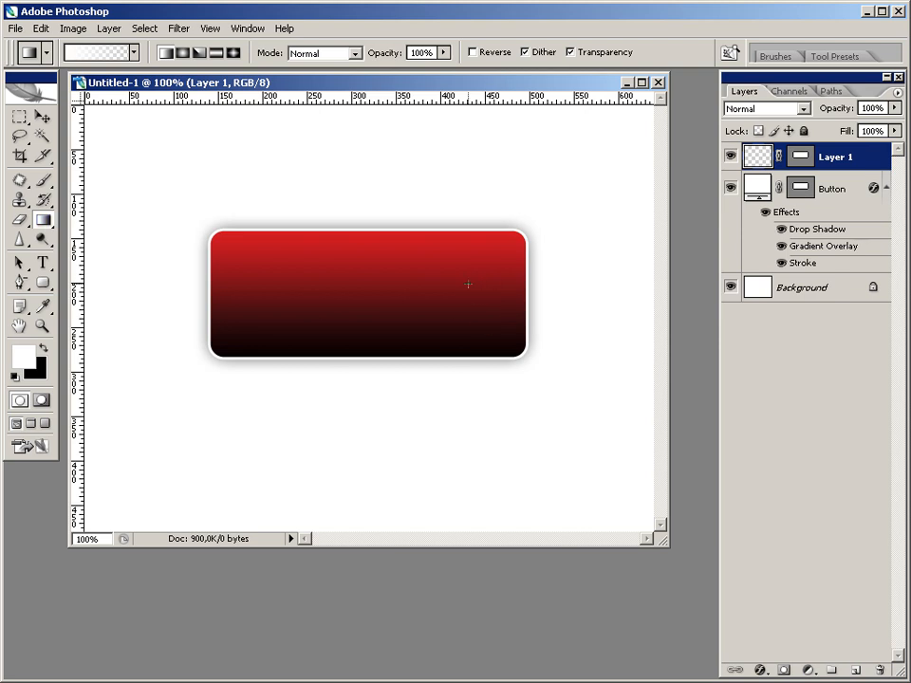
{"action": "left_click", "coordinate": [807, 169], "text": "ctrl"}
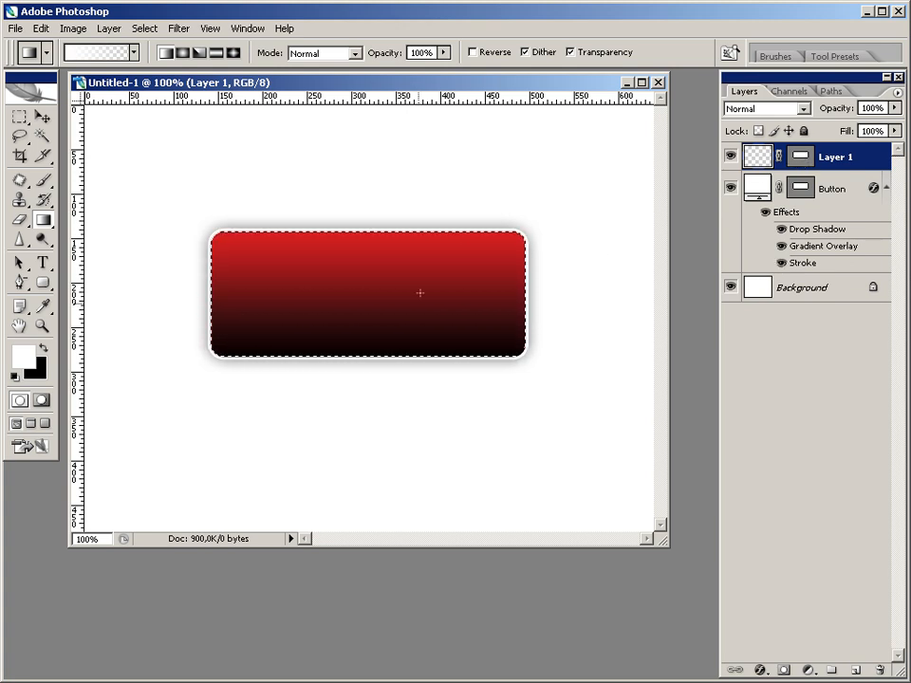
{"action": "key", "text": "alt+BackSpace"}
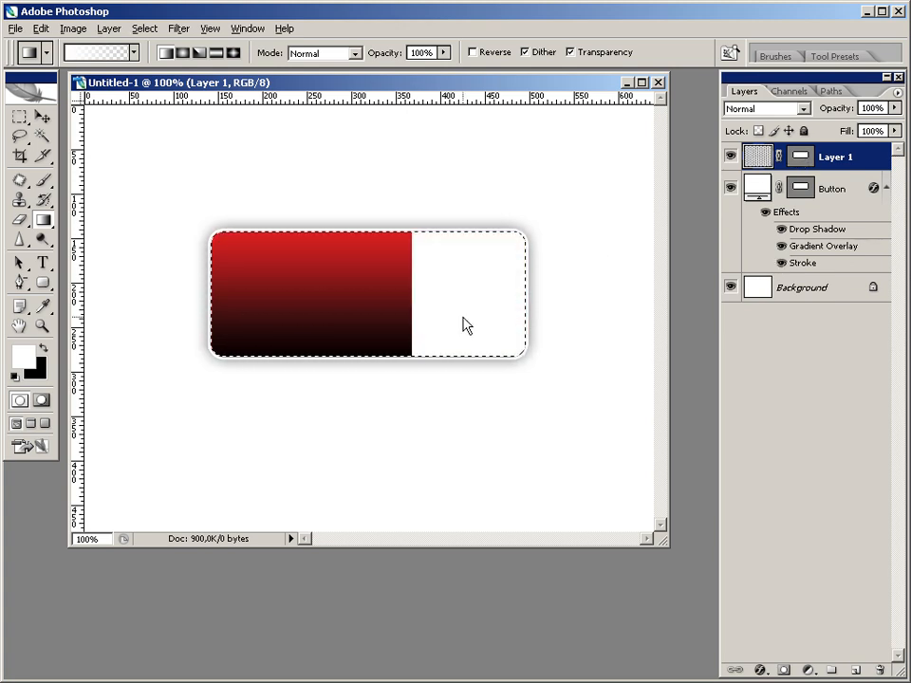
{"action": "key", "text": "ctrl+d"}
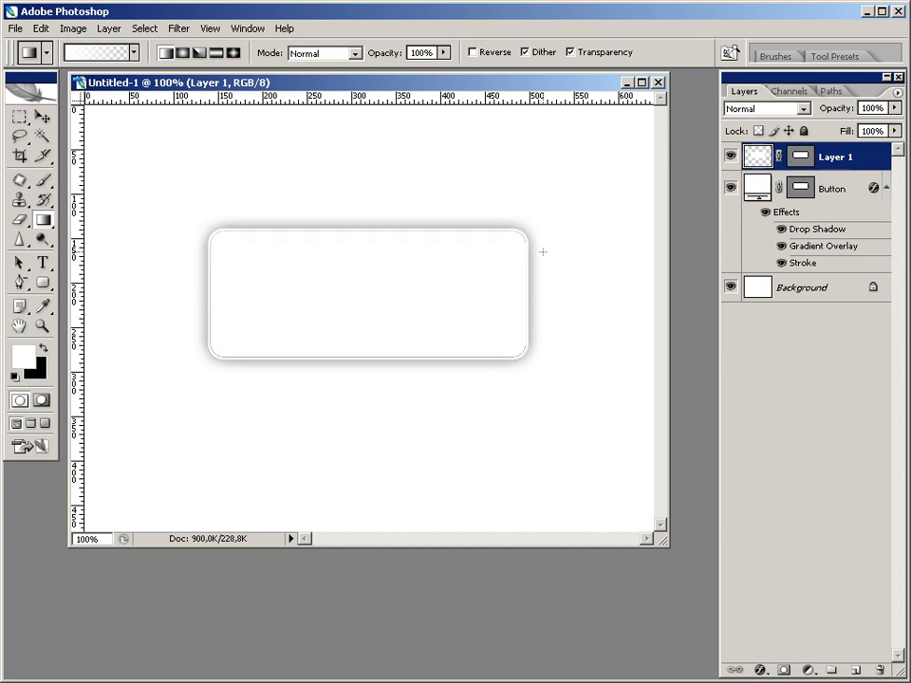
Set Layer 1's fill to 0%.
{"action": "key", "text": "z"}
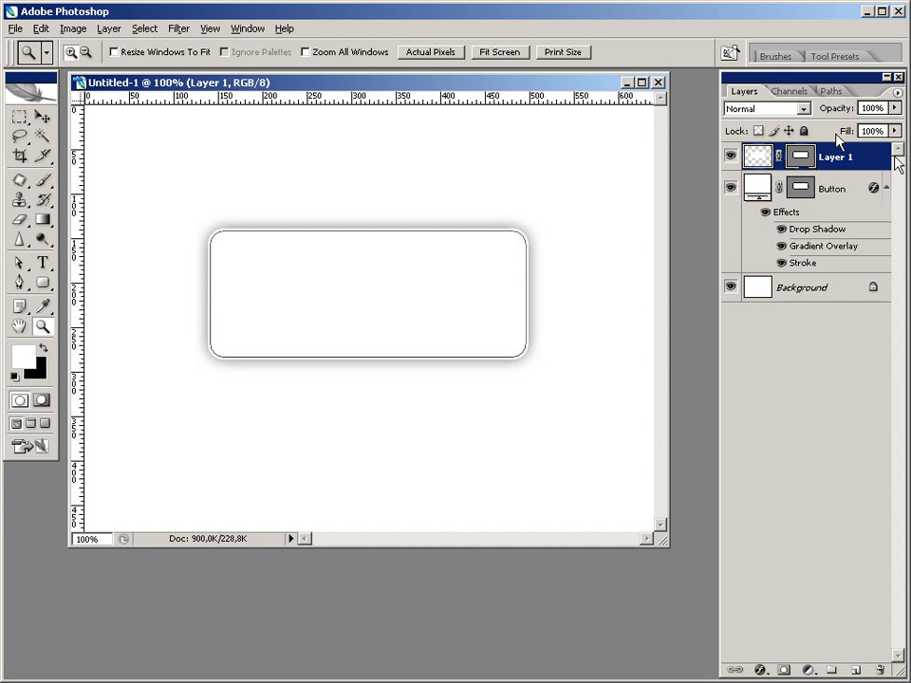
{"action": "left_click", "coordinate": [881, 131]}
{"action": "type", "text": "0"}
{"action": "key", "text": "Return"}
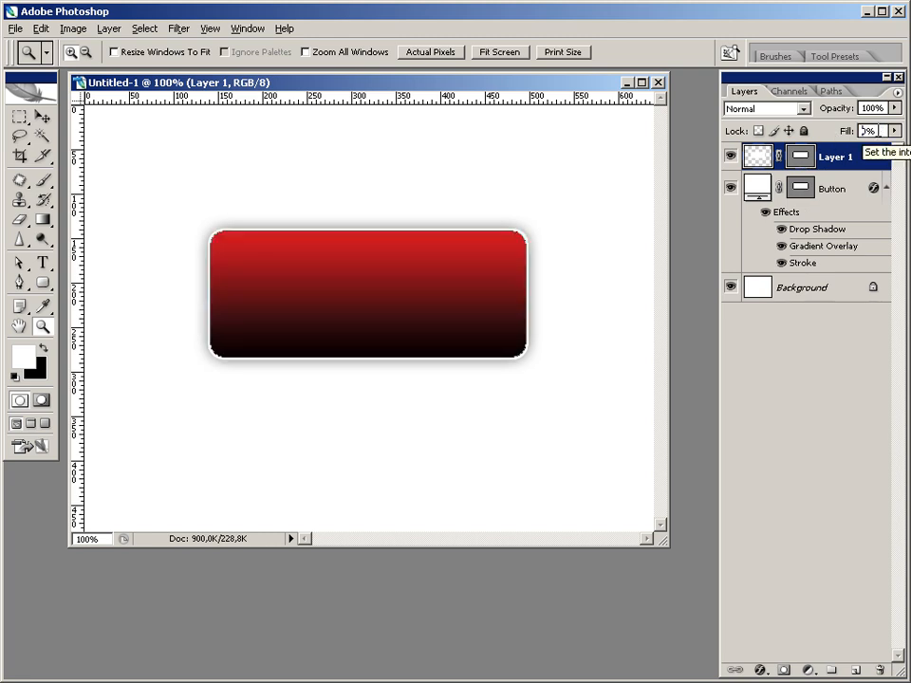
Enable a gradient overlay on Layer 1 using the white Foreground to Transparent preset and accept the gradient.
{"action": "right_click", "coordinate": [841, 161]}
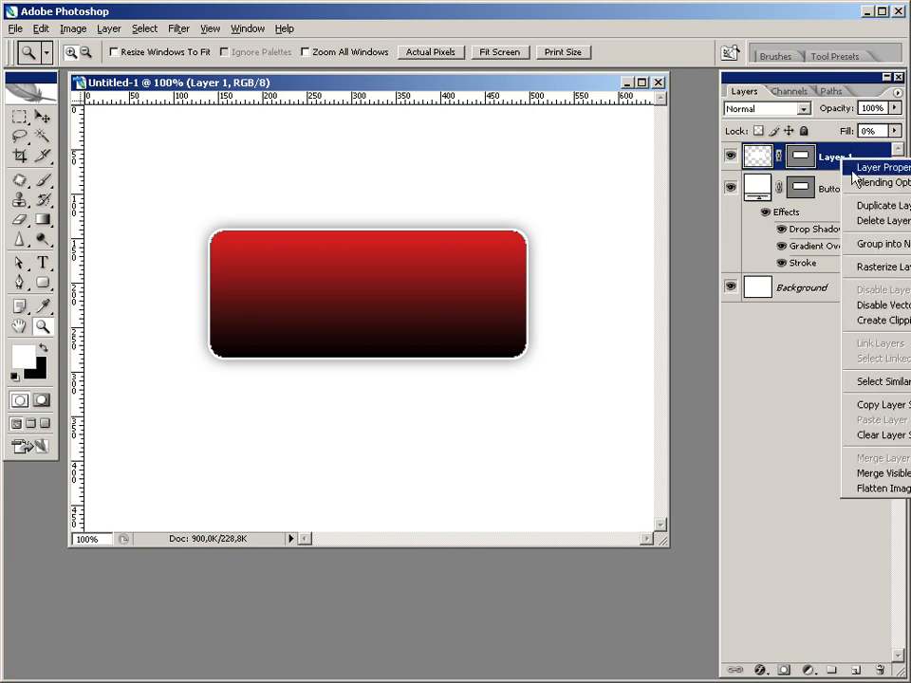
{"action": "left_click", "coordinate": [854, 180]}
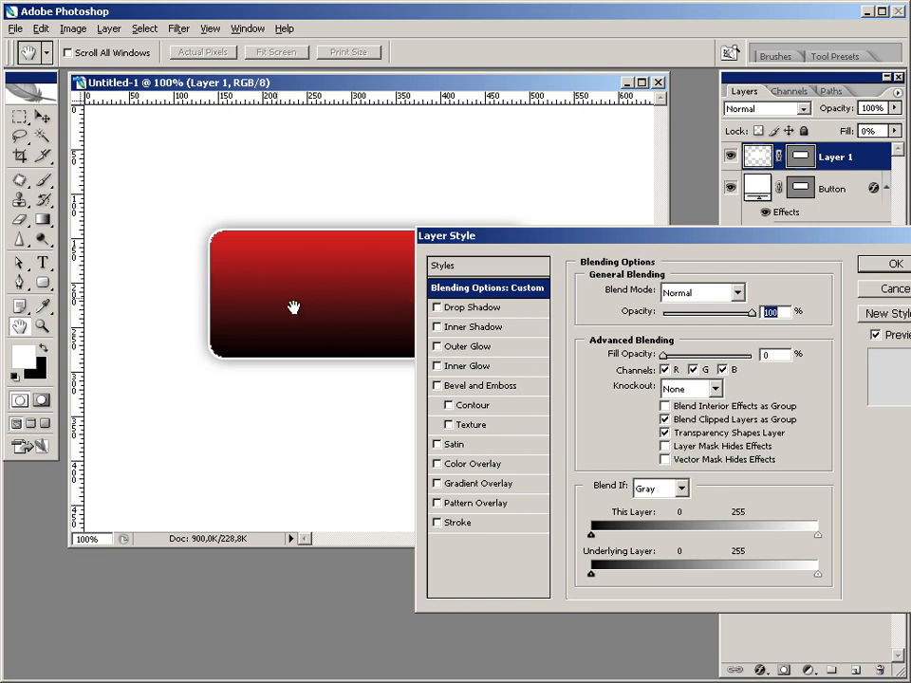
{"action": "left_click", "coordinate": [437, 484]}
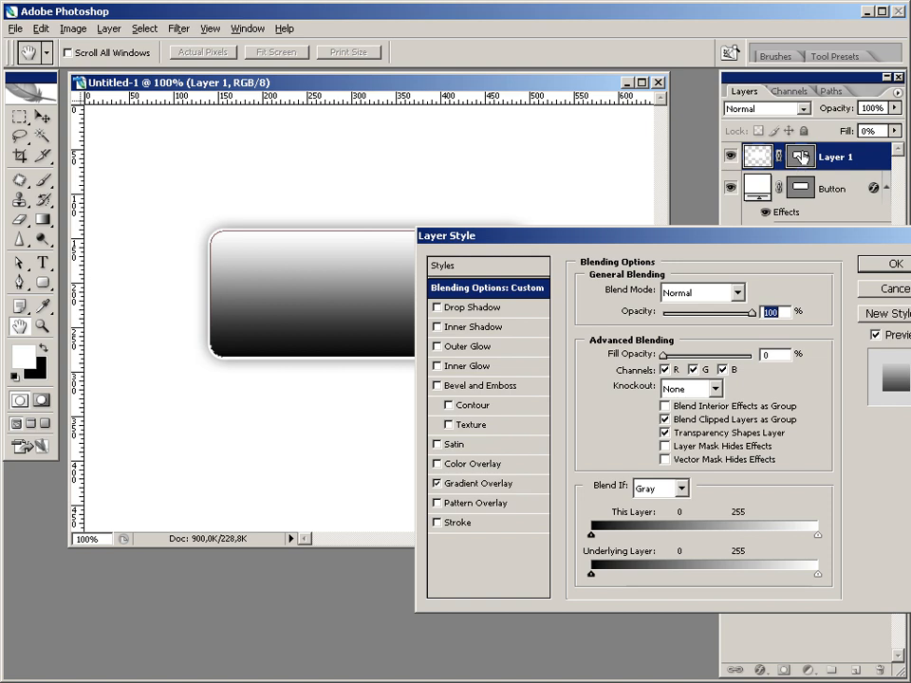
{"action": "left_click", "coordinate": [479, 484]}
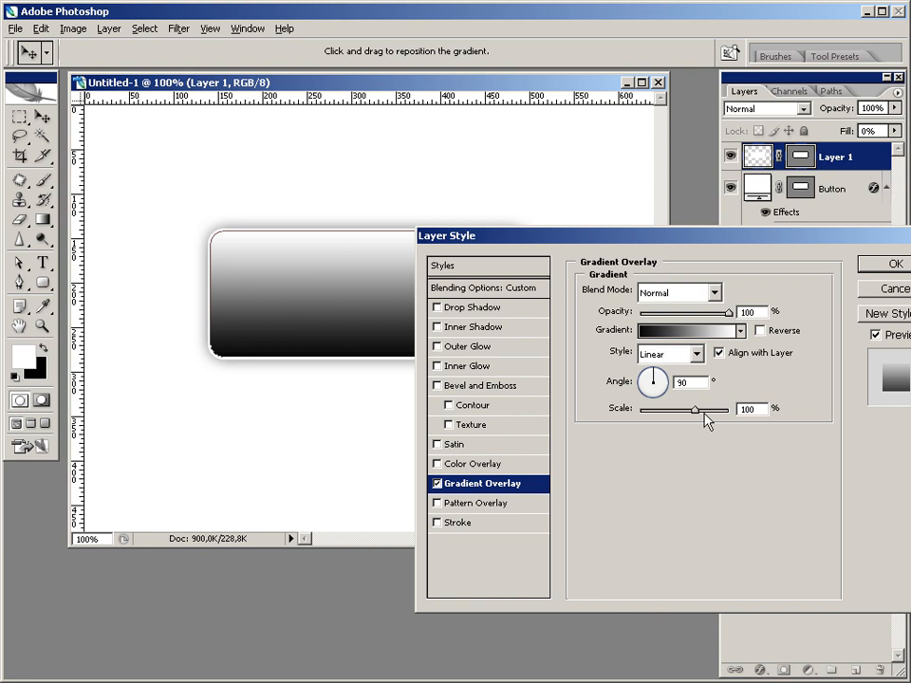
{"action": "left_click", "coordinate": [686, 330]}
{"action": "left_click", "coordinate": [537, 295]}
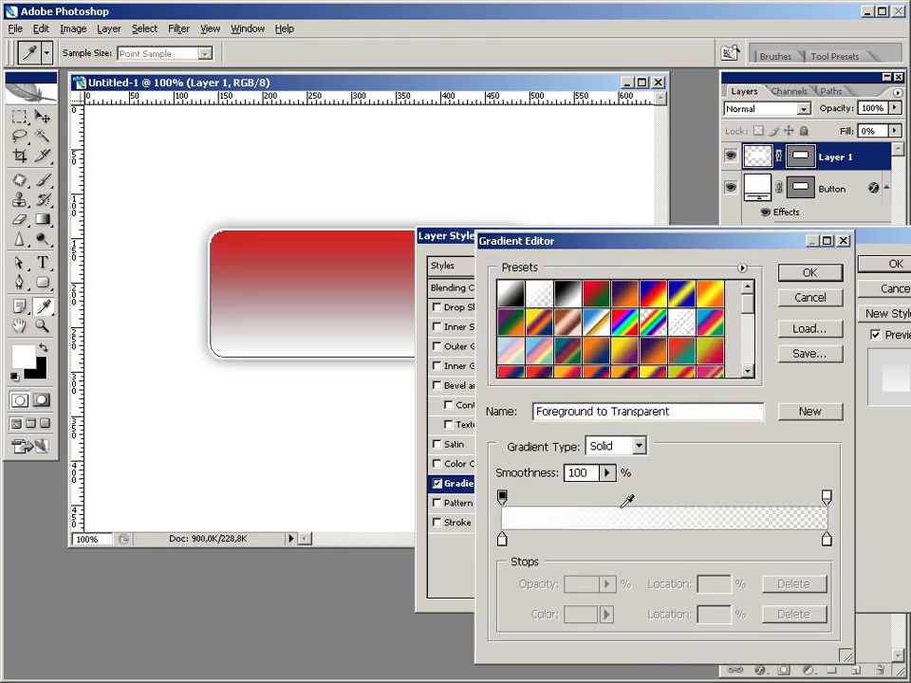
{"action": "left_click", "coordinate": [502, 540]}
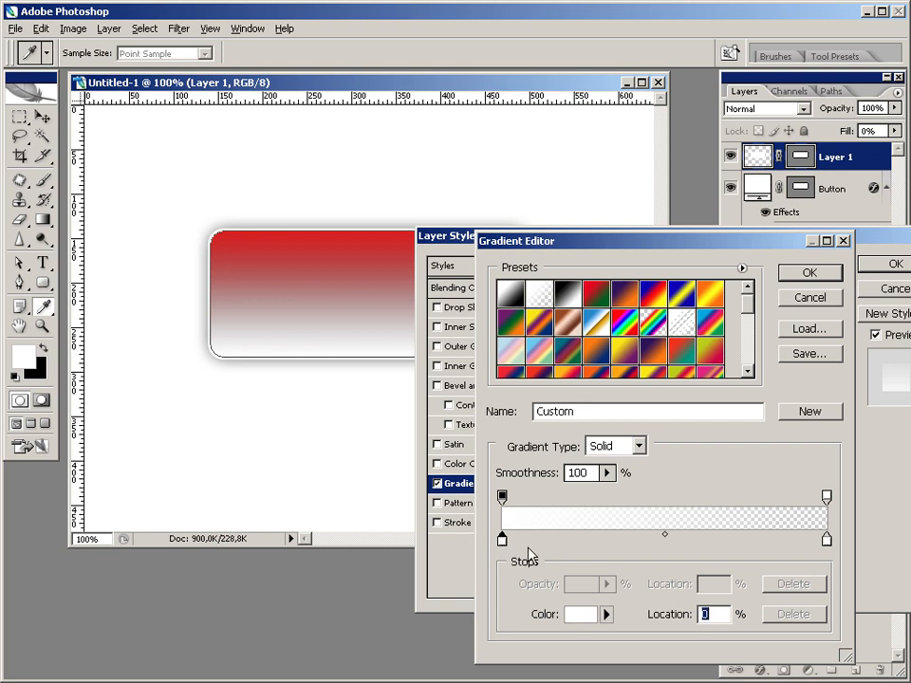
{"action": "left_click", "coordinate": [827, 540]}
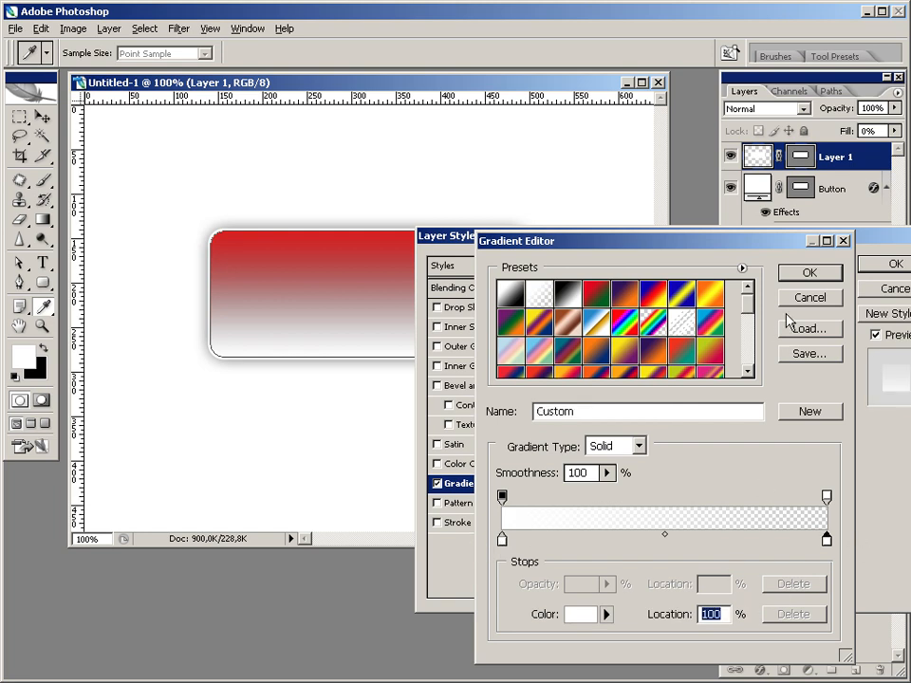
{"action": "left_click", "coordinate": [806, 277]}
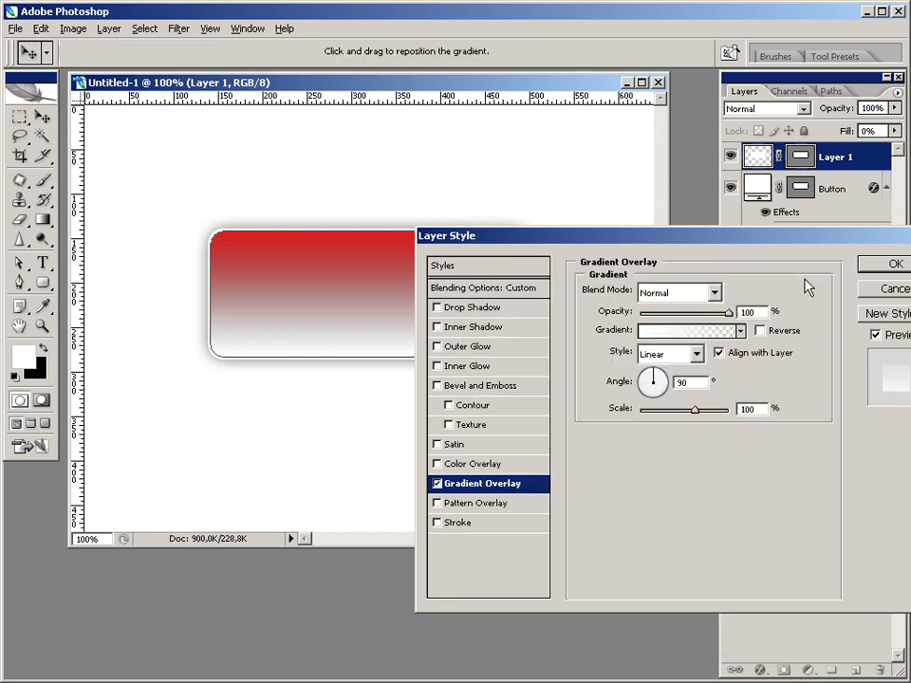
Reverse the overlay gradient, shift it slightly upward on the button, scale it to 70% and apply the layer style.
{"action": "left_click", "coordinate": [784, 340]}
{"action": "left_click_drag", "start_coordinate": [365, 310], "coordinate": [366, 292]}
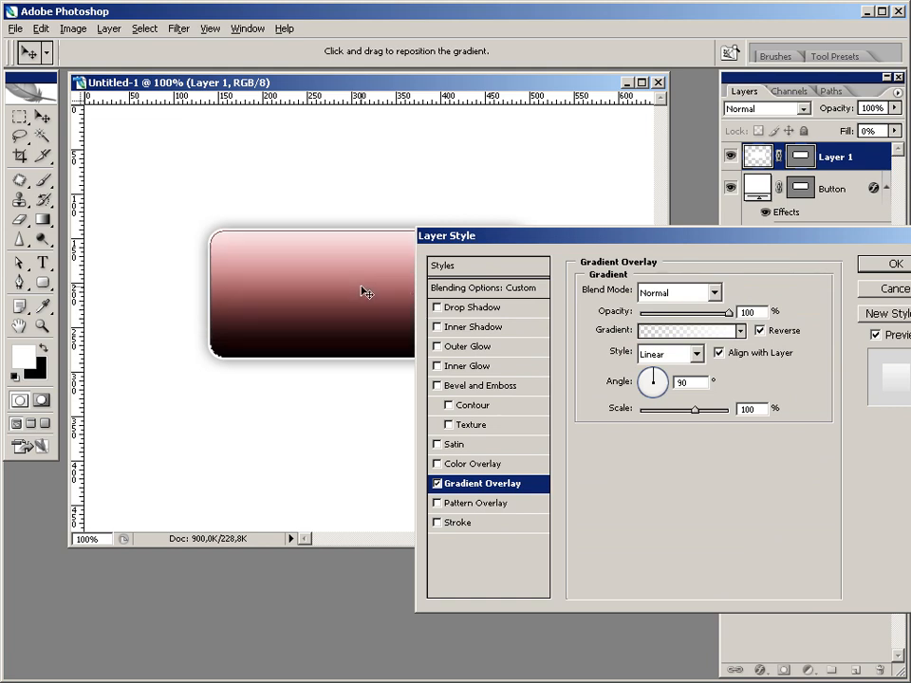
{"action": "left_click_drag", "start_coordinate": [698, 410], "coordinate": [661, 411]}
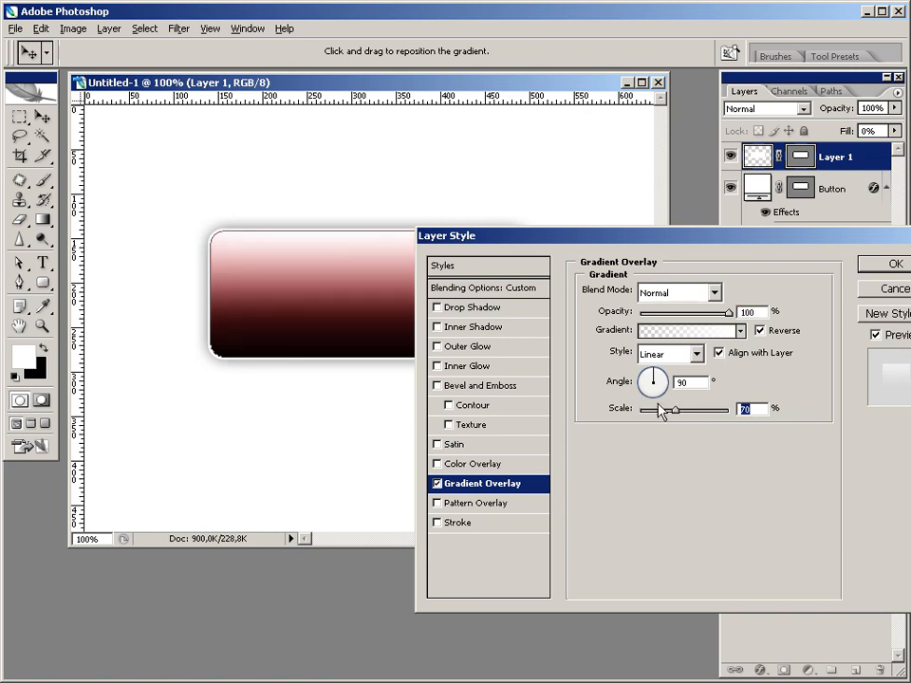
{"action": "left_click", "coordinate": [892, 264]}
{"action": "left_click", "coordinate": [788, 289]}
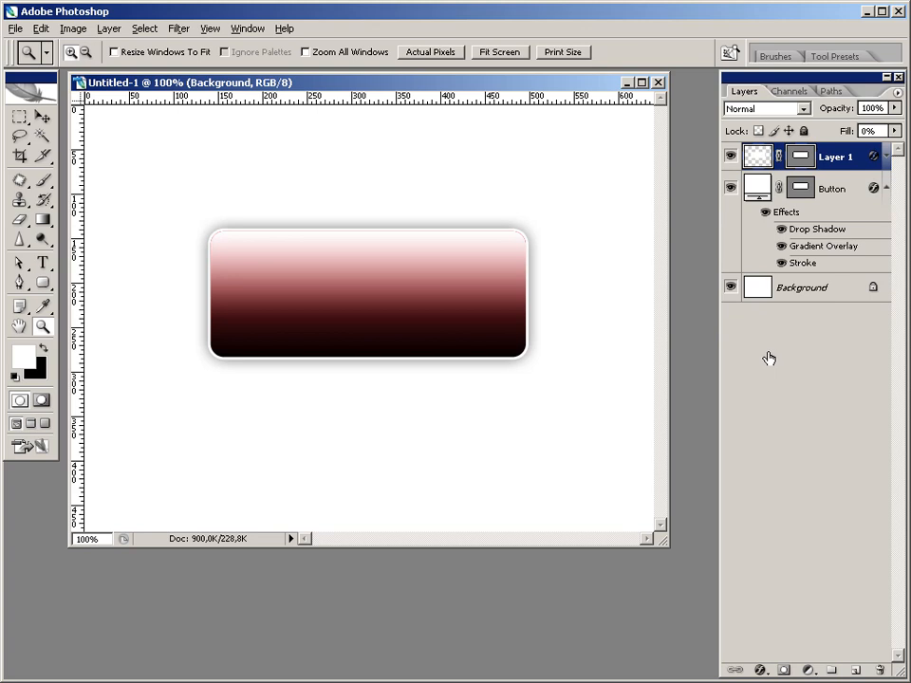
{"action": "key", "text": "ctrl+plus"}
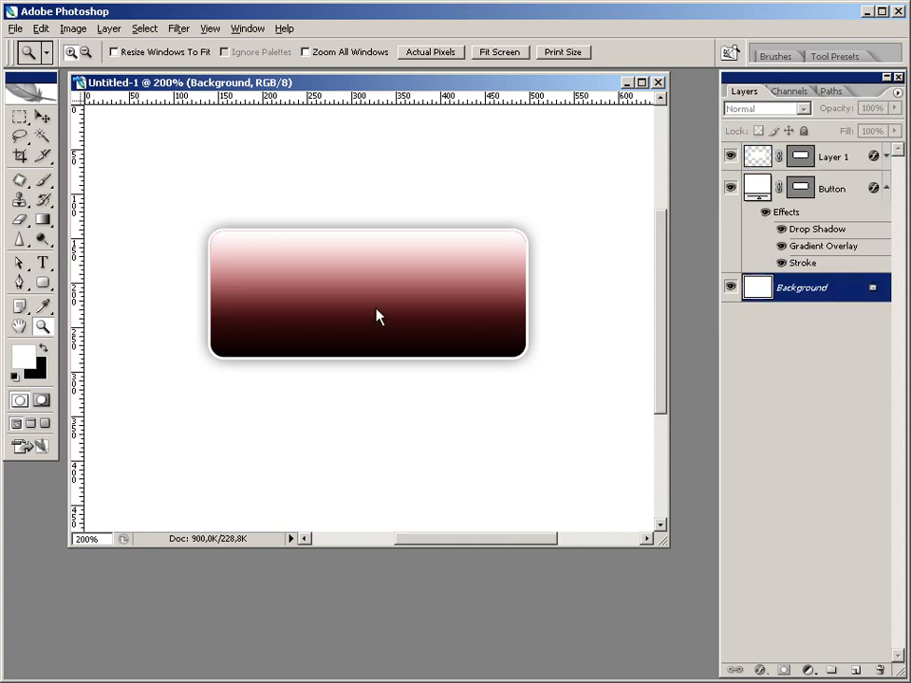
{"action": "left_click_drag", "start_coordinate": [176, 219], "coordinate": [339, 279]}
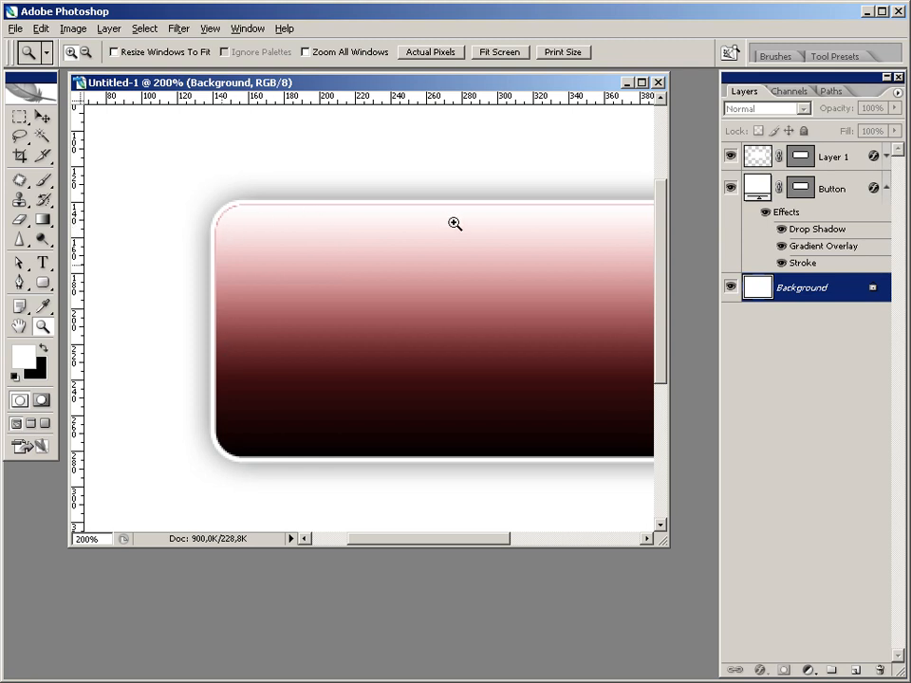
{"action": "key", "text": "ctrl+minus"}
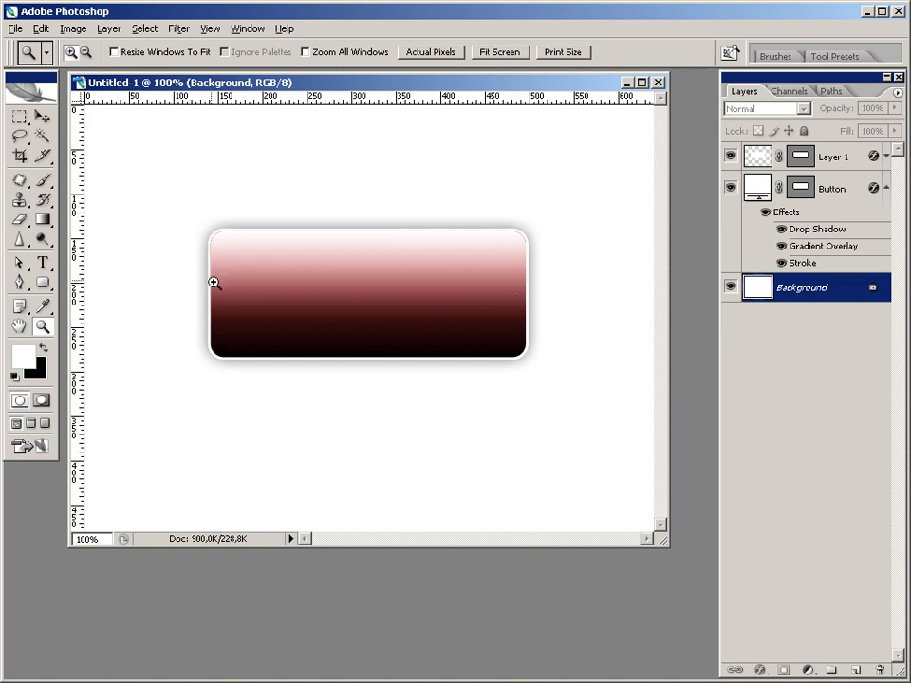
Delete the two anchor points on the bottom edge of Layer 1's vector mask path, one near each lower corner.
{"action": "left_click", "coordinate": [802, 159]}
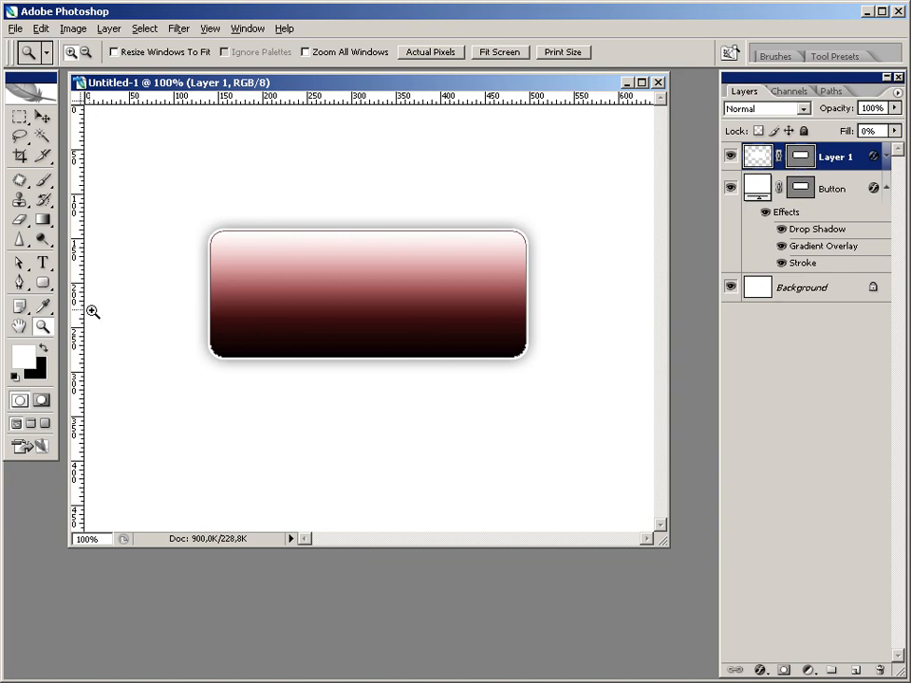
{"action": "left_click", "coordinate": [23, 268]}
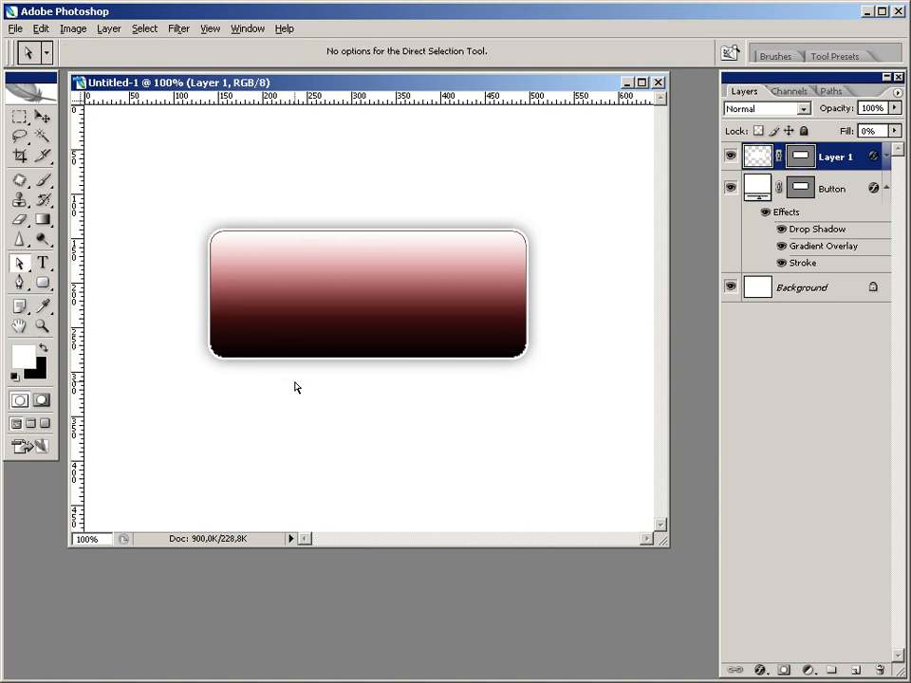
{"action": "key", "text": "ctrl+plus"}
{"action": "left_click_drag", "start_coordinate": [281, 379], "coordinate": [425, 370]}
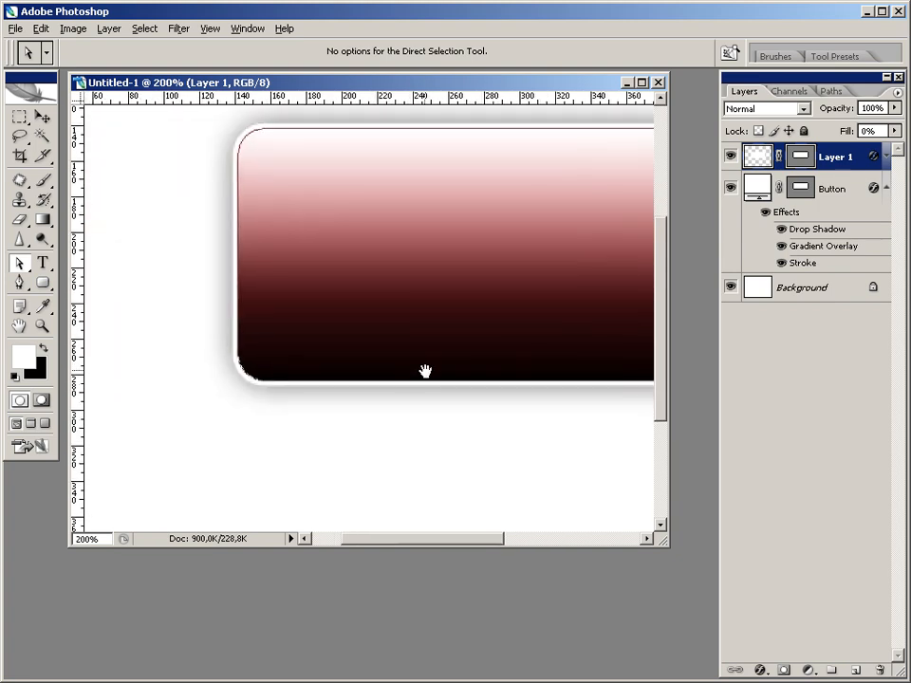
{"action": "left_click", "coordinate": [31, 268]}
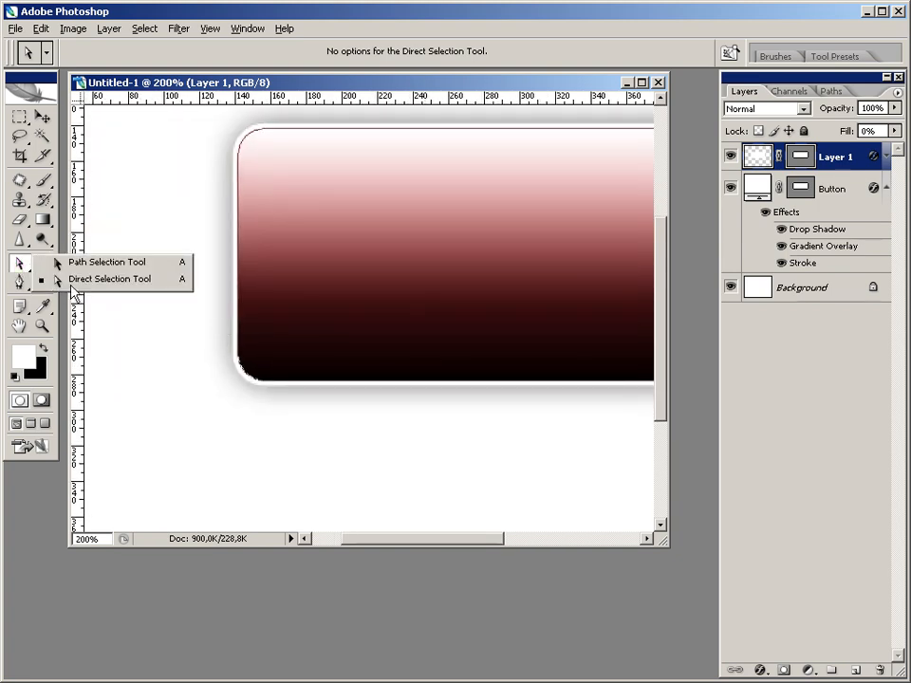
{"action": "left_click", "coordinate": [105, 279]}
{"action": "left_click_drag", "start_coordinate": [212, 329], "coordinate": [411, 428]}
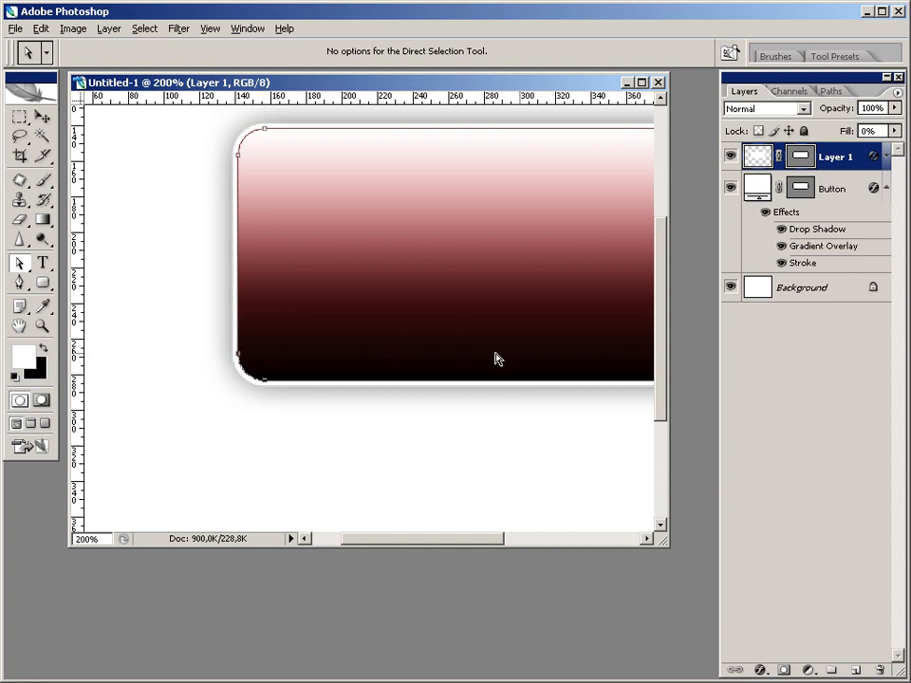
{"action": "left_click_drag", "start_coordinate": [19, 282], "coordinate": [72, 304]}
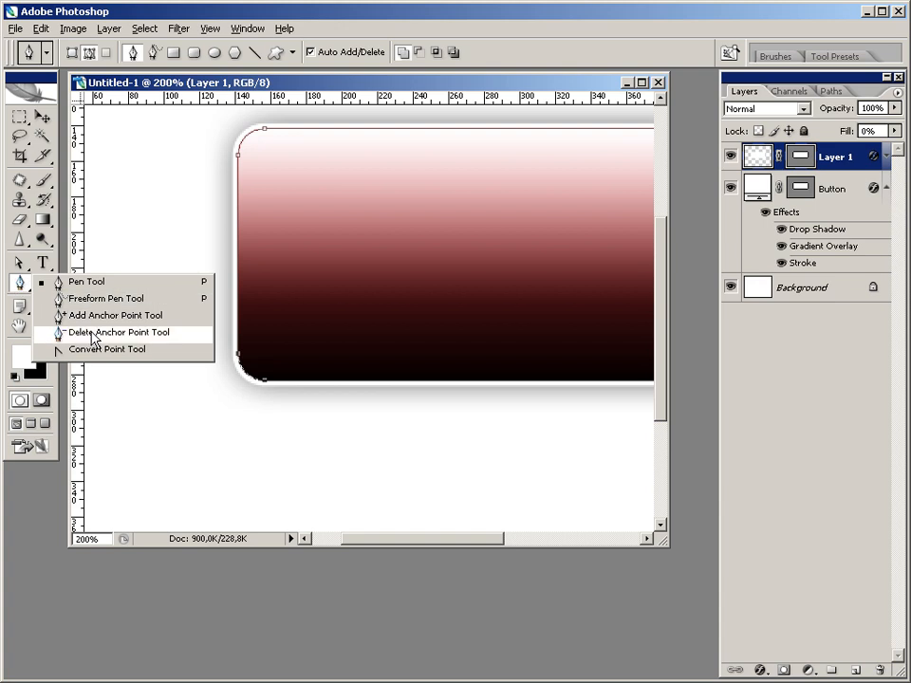
{"action": "left_click", "coordinate": [93, 339]}
{"action": "left_click", "coordinate": [265, 382]}
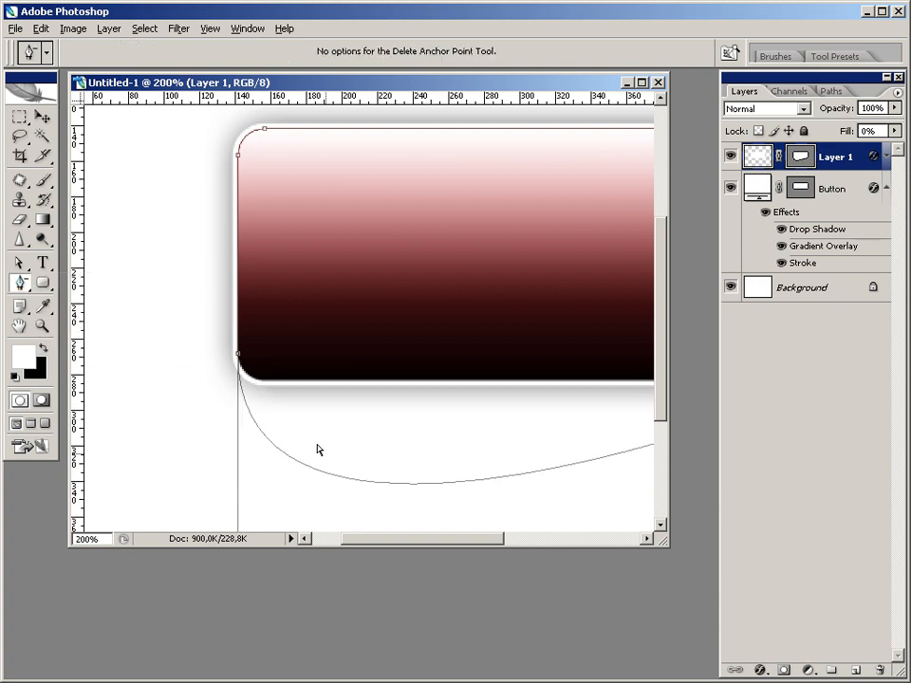
{"action": "left_click_drag", "start_coordinate": [415, 539], "coordinate": [559, 561]}
{"action": "left_click", "coordinate": [372, 382]}
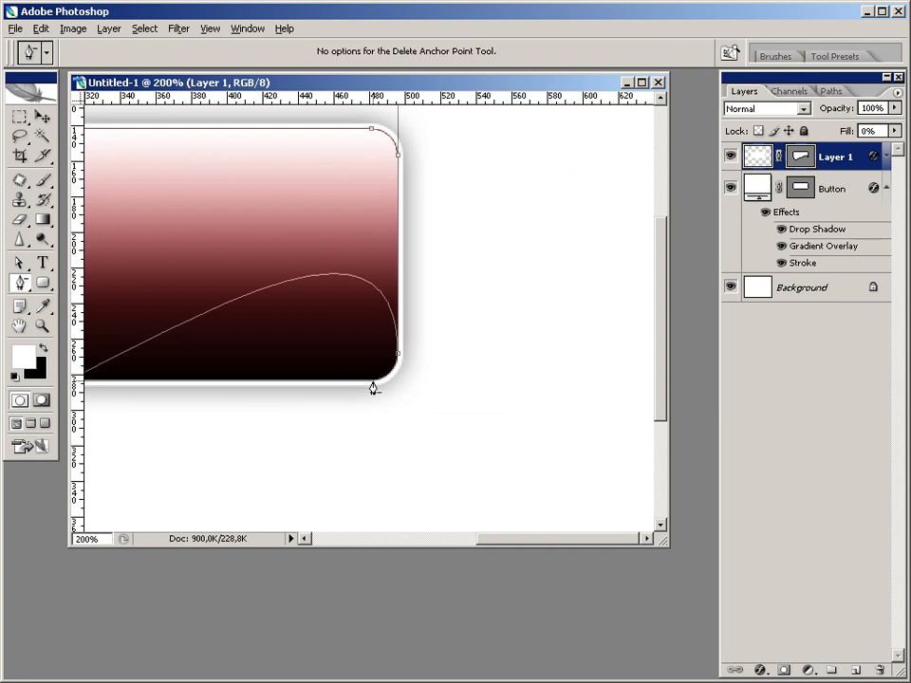
Show the grid over the document.
{"action": "left_click_drag", "start_coordinate": [510, 548], "coordinate": [383, 548]}
{"action": "left_click", "coordinate": [248, 28]}
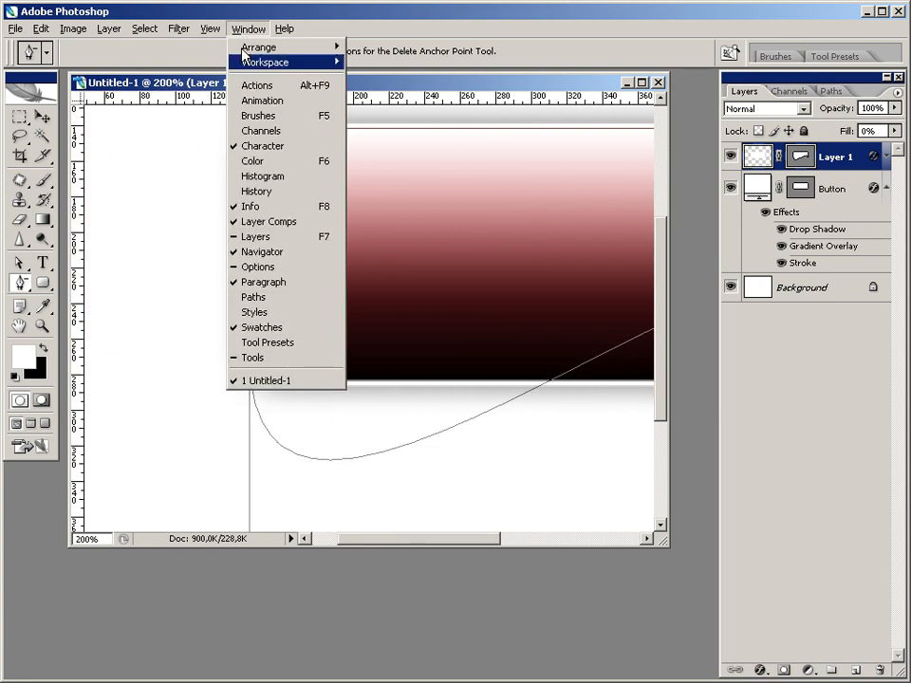
{"action": "mouse_move", "coordinate": [237, 252]}
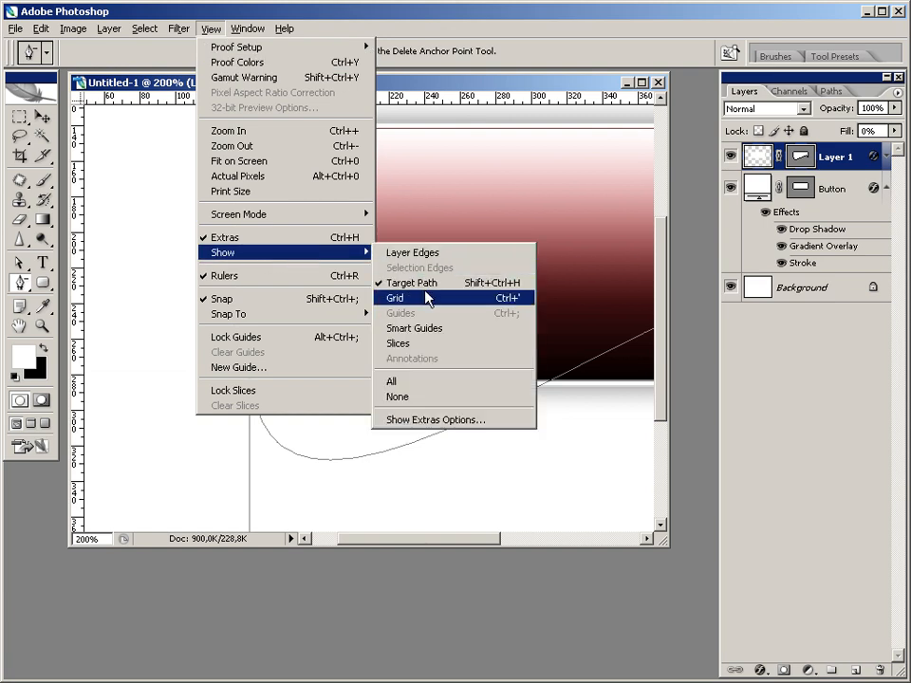
{"action": "left_click", "coordinate": [418, 298]}
Raise the lower-left anchor point of Layer 1's mask path along the button's edge and pull its curve handle inward.
{"action": "left_click_drag", "start_coordinate": [362, 543], "coordinate": [409, 543]}
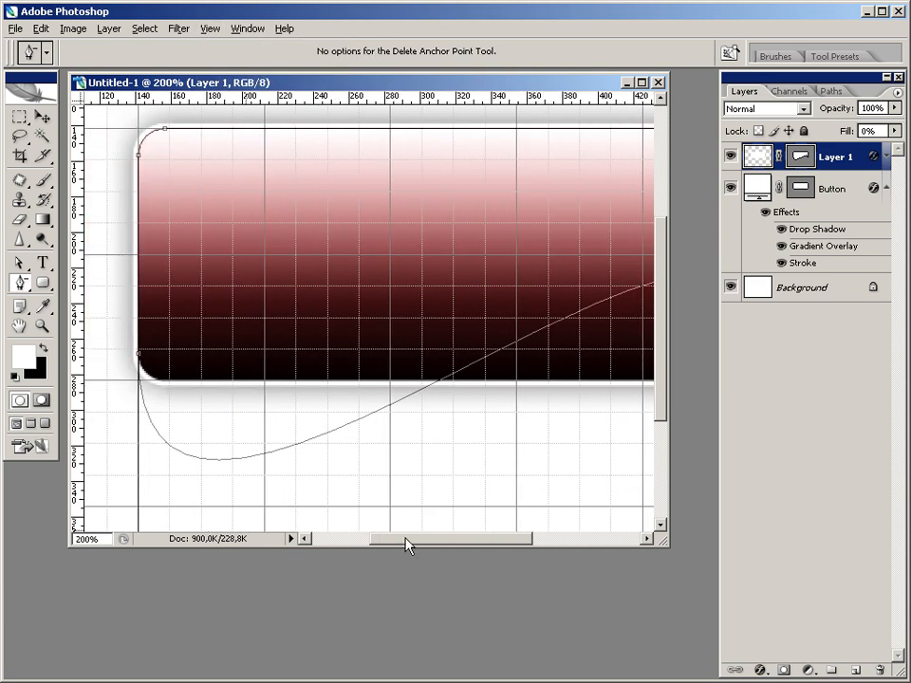
{"action": "key", "text": "ctrl+minus"}
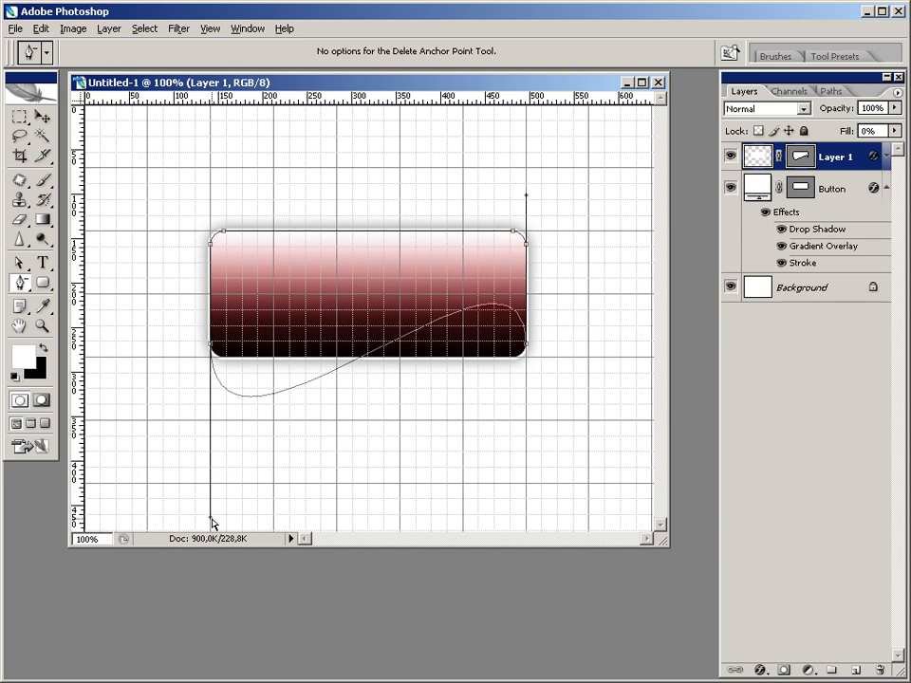
{"action": "left_click_drag", "start_coordinate": [210, 518], "coordinate": [292, 316]}
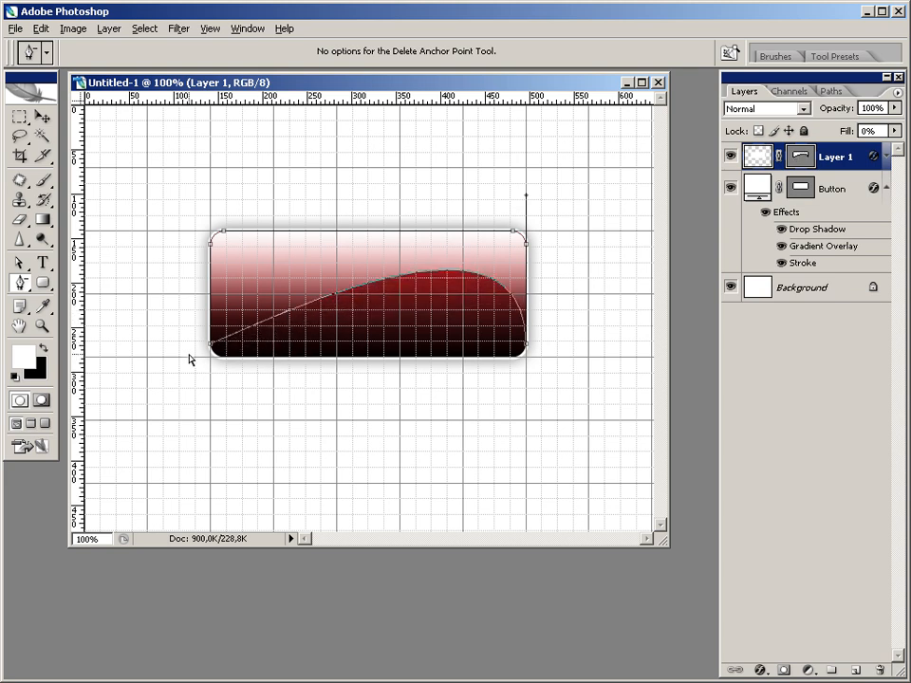
{"action": "key", "text": "ctrl+plus"}
{"action": "left_click_drag", "start_coordinate": [196, 349], "coordinate": [361, 356]}
{"action": "key", "text": "a"}
{"action": "left_click_drag", "start_coordinate": [218, 379], "coordinate": [218, 320]}
{"action": "left_click_drag", "start_coordinate": [376, 246], "coordinate": [373, 312]}
Raise the lower-right anchor point of Layer 1's mask path level with the left one and pull its curve handle horizontally inward.
{"action": "left_click_drag", "start_coordinate": [389, 546], "coordinate": [502, 548]}
{"action": "left_click_drag", "start_coordinate": [479, 383], "coordinate": [481, 313]}
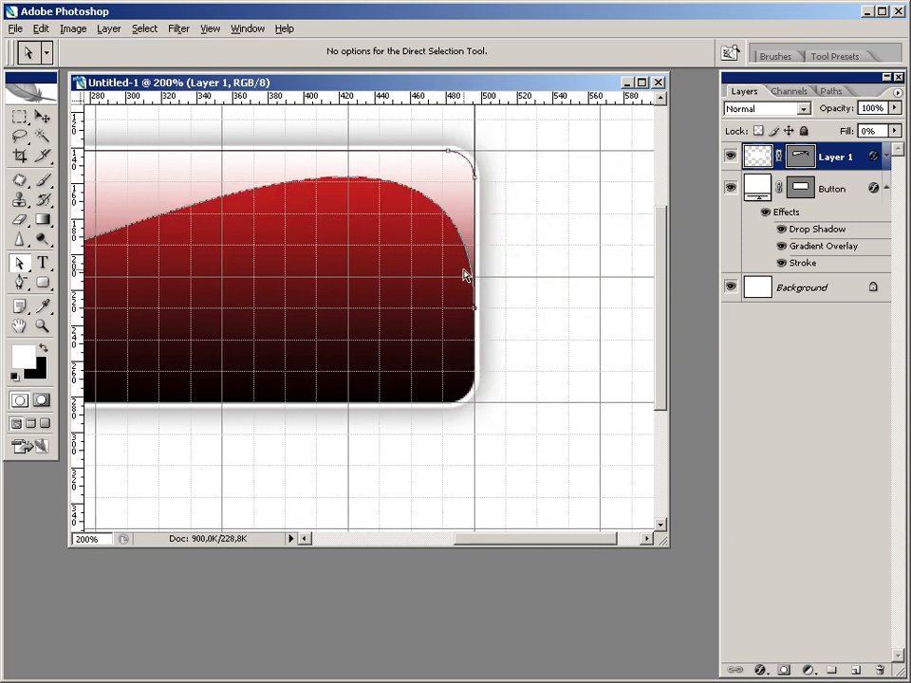
{"action": "left_click_drag", "start_coordinate": [663, 296], "coordinate": [670, 233]}
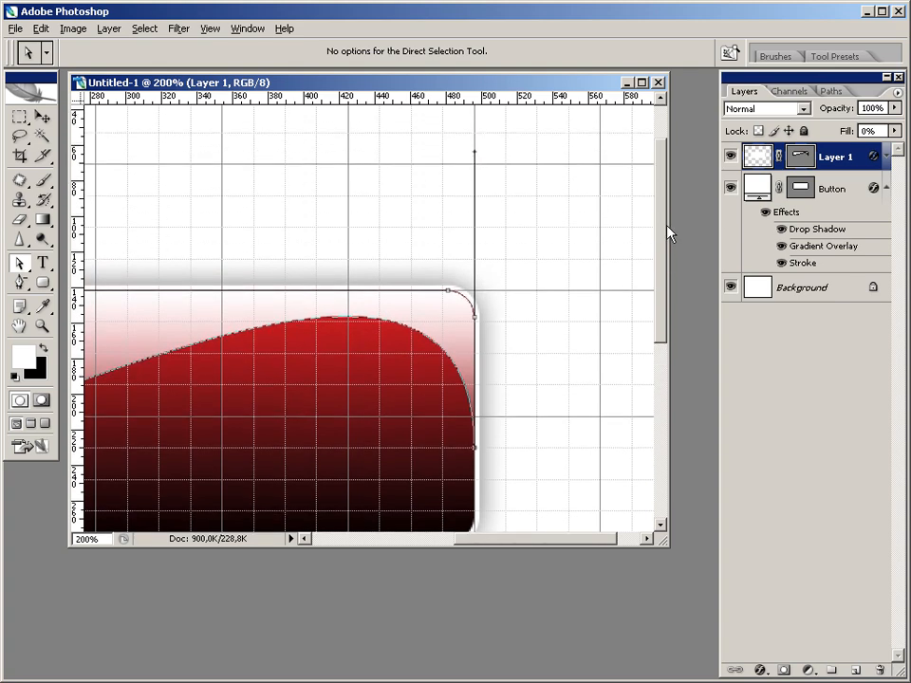
{"action": "left_click_drag", "start_coordinate": [475, 152], "coordinate": [272, 442]}
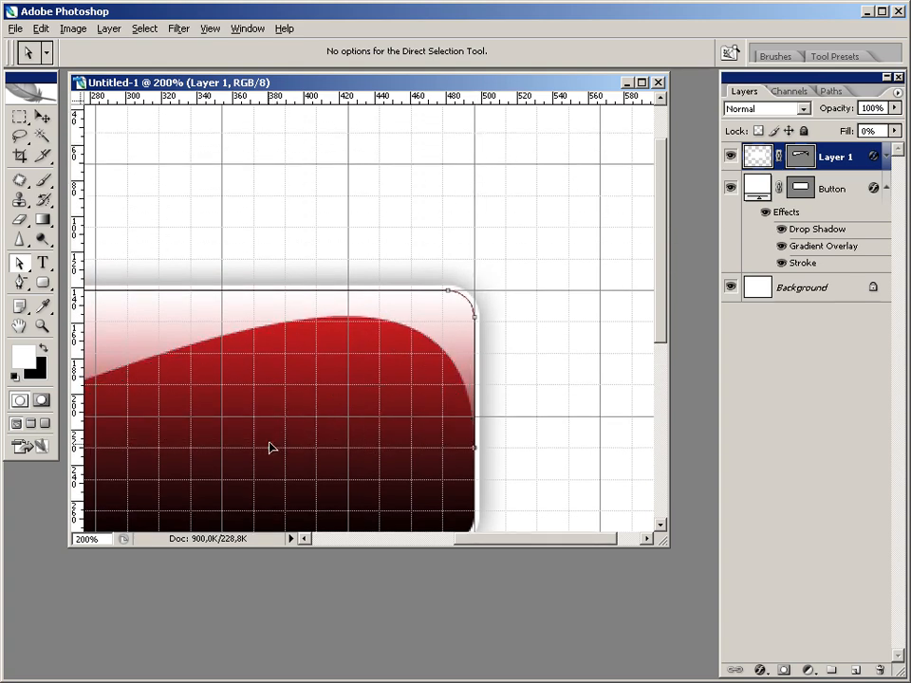
{"action": "left_click_drag", "start_coordinate": [589, 535], "coordinate": [500, 556]}
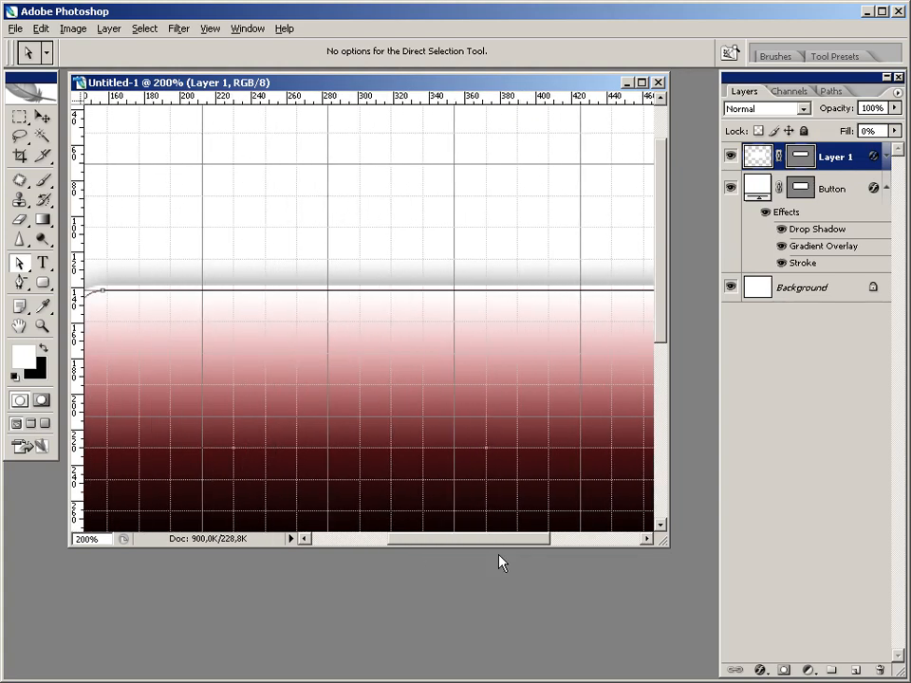
{"action": "key", "text": "ctrl+minus"}
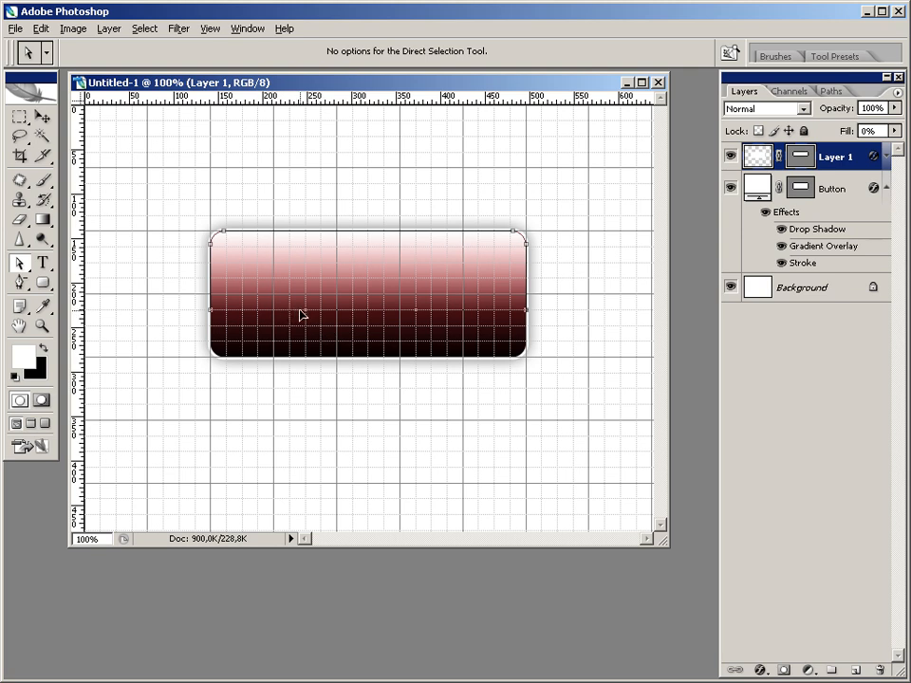
Bow the lower edge of Layer 1's mask path downward with both curve handles and nudge its two end anchor points upward.
{"action": "left_click_drag", "start_coordinate": [301, 317], "coordinate": [300, 338]}
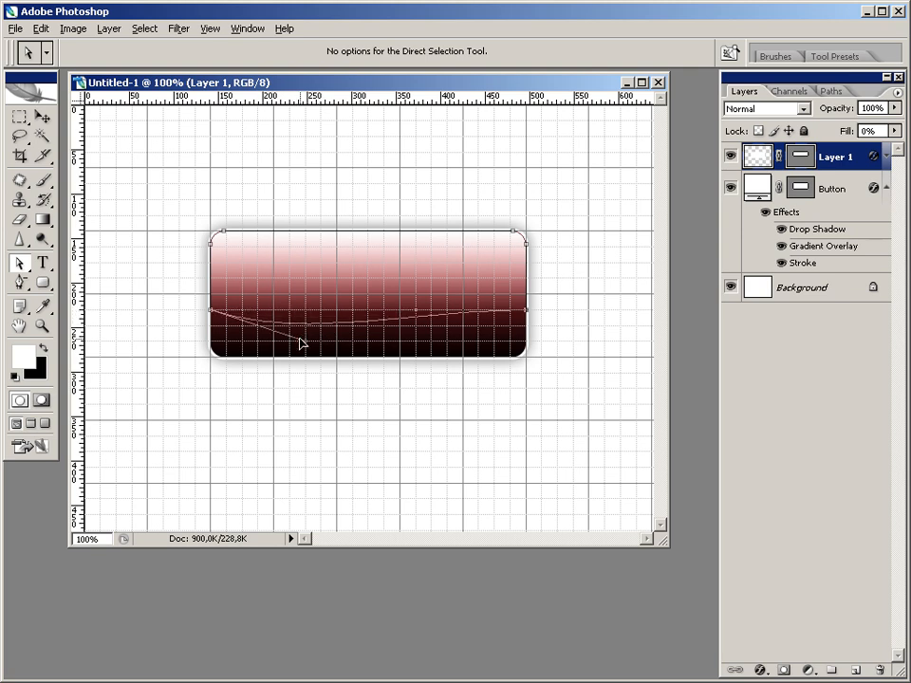
{"action": "left_click_drag", "start_coordinate": [431, 313], "coordinate": [434, 347]}
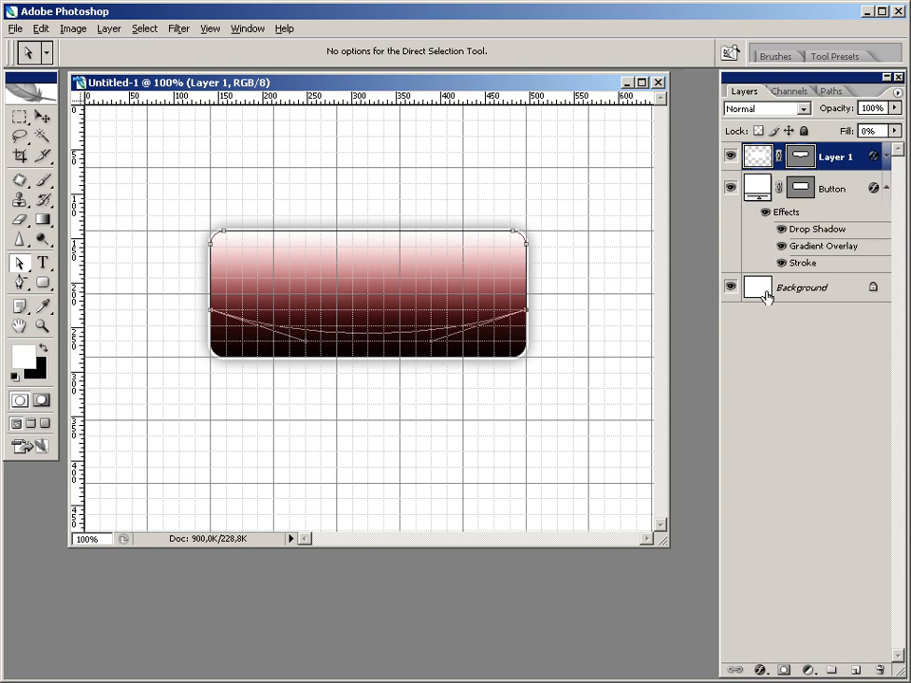
{"action": "left_click_drag", "start_coordinate": [560, 302], "coordinate": [177, 380]}
{"action": "key", "text": "Up"}
{"action": "key", "text": "Up"}
{"action": "key", "text": "Up"}
{"action": "key", "text": "Up"}
{"action": "key", "text": "Up"}
{"action": "key", "text": "Up"}
{"action": "key", "text": "Up"}
{"action": "key", "text": "Up"}
{"action": "key", "text": "Up"}
{"action": "key", "text": "Up"}
{"action": "key", "text": "Up"}
{"action": "key", "text": "Up"}
{"action": "key", "text": "Up"}
{"action": "key", "text": "Up"}
{"action": "key", "text": "Up"}
{"action": "key", "text": "Up"}
{"action": "key", "text": "Up"}
{"action": "key", "text": "Up"}
{"action": "key", "text": "Up"}
{"action": "key", "text": "Up"}
{"action": "key", "text": "Down"}
{"action": "key", "text": "Down"}
{"action": "key", "text": "Down"}
{"action": "key", "text": "Down"}
{"action": "key", "text": "Down"}
{"action": "key", "text": "Down"}
{"action": "key", "text": "Down"}
{"action": "key", "text": "Down"}
{"action": "key", "text": "Down"}
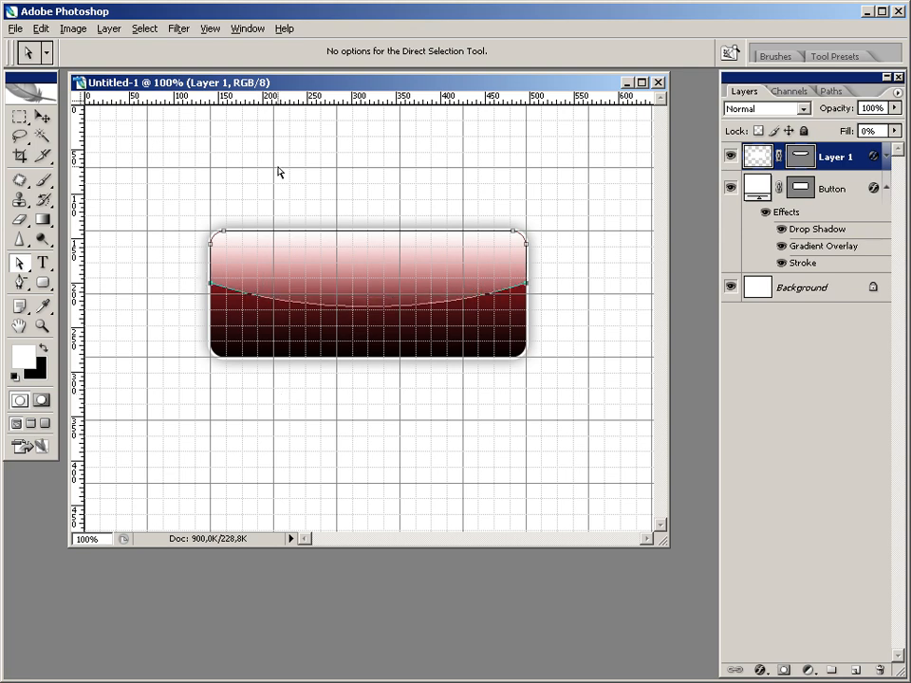
Hide the grid and select the Background layer so the mask path outline is out of view.
{"action": "left_click", "coordinate": [248, 28]}
{"action": "mouse_move", "coordinate": [211, 28]}
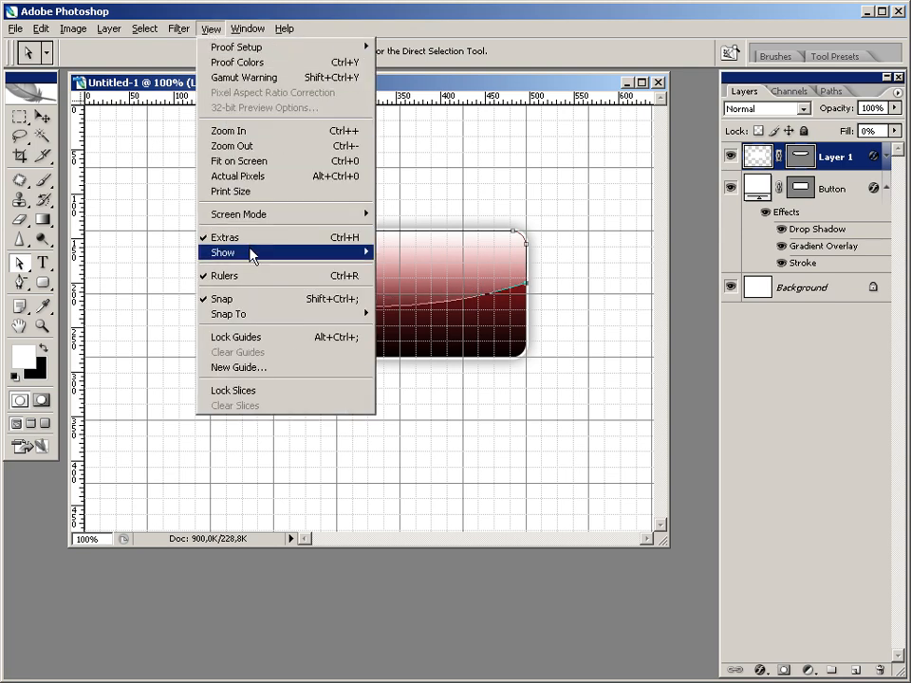
{"action": "mouse_move", "coordinate": [255, 254]}
{"action": "left_click", "coordinate": [432, 312]}
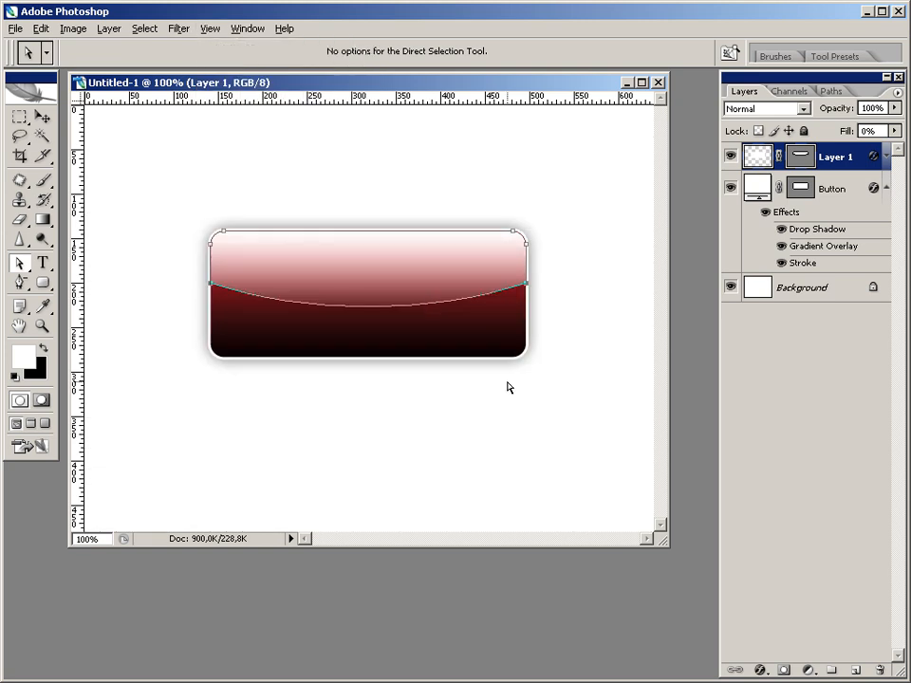
{"action": "left_click", "coordinate": [763, 283]}
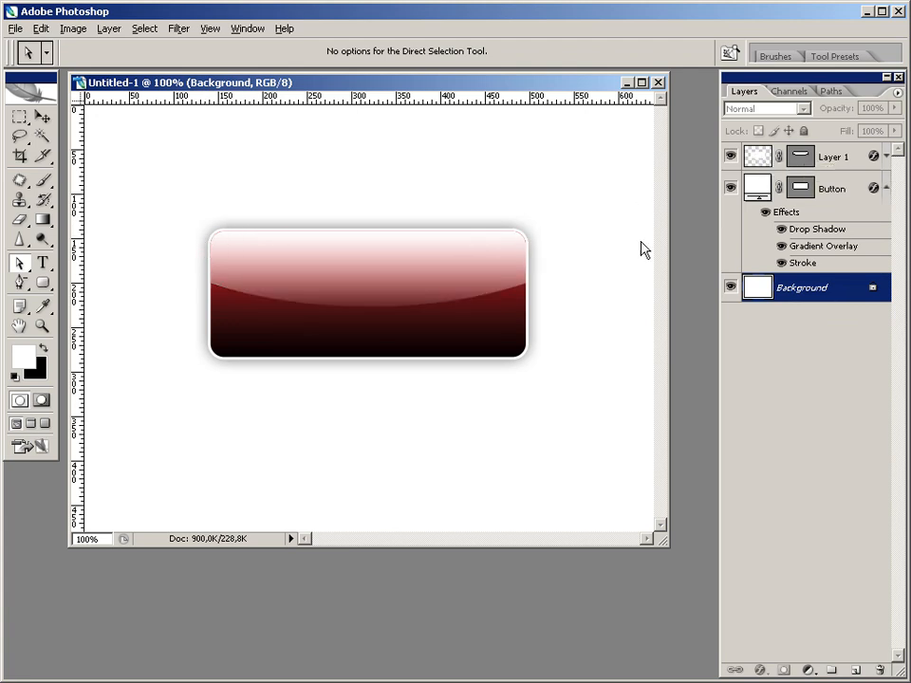
Nudge the left-side anchor points of Layer 1's mask path outward onto the white stroke and the top-left point slightly upward.
{"action": "left_click", "coordinate": [804, 161]}
{"action": "key", "text": "ctrl+plus"}
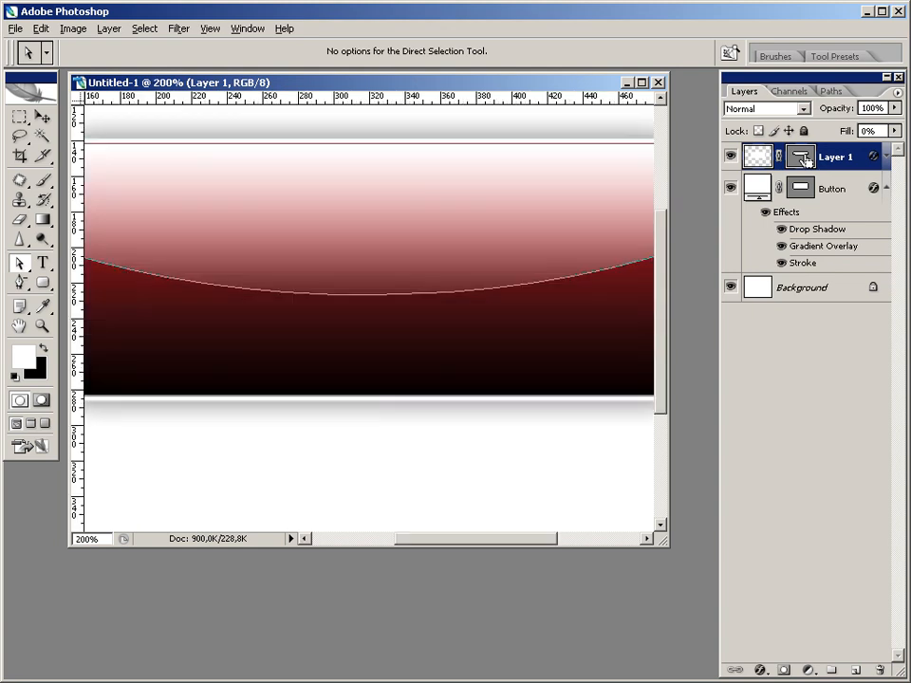
{"action": "left_click_drag", "start_coordinate": [199, 273], "coordinate": [419, 336]}
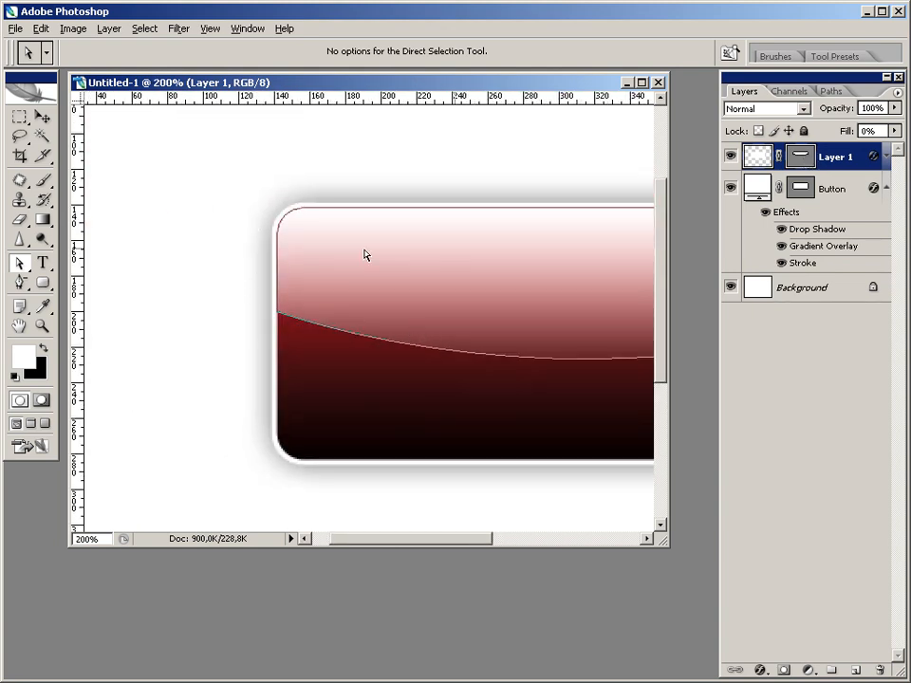
{"action": "left_click_drag", "start_coordinate": [236, 168], "coordinate": [336, 333]}
{"action": "key", "text": "Left"}
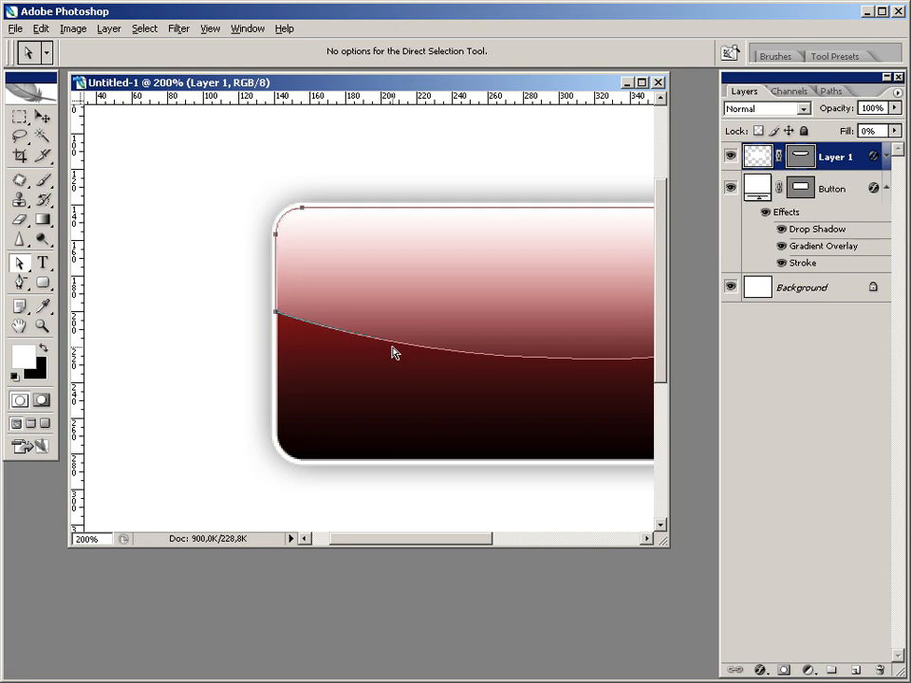
{"action": "left_click_drag", "start_coordinate": [250, 184], "coordinate": [321, 206]}
{"action": "left_click_drag", "start_coordinate": [267, 173], "coordinate": [333, 225]}
{"action": "key", "text": "Up"}
{"action": "key", "text": "Up"}
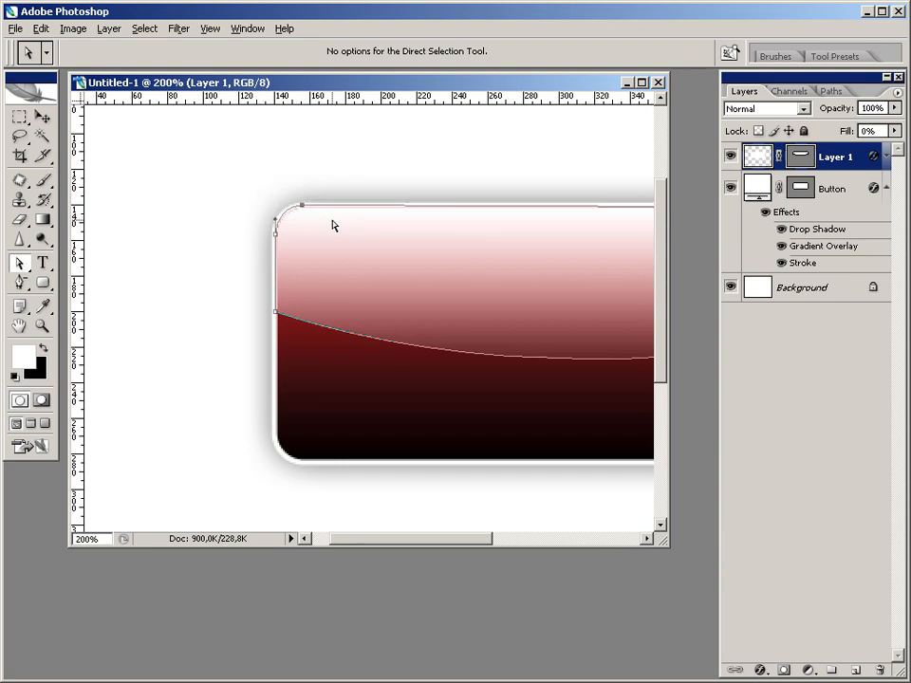
Nudge the right-side anchor points of Layer 1's mask path outward onto the white stroke and the top-right point slightly upward.
{"action": "left_click_drag", "start_coordinate": [367, 543], "coordinate": [503, 545]}
{"action": "left_click_drag", "start_coordinate": [503, 198], "coordinate": [380, 344]}
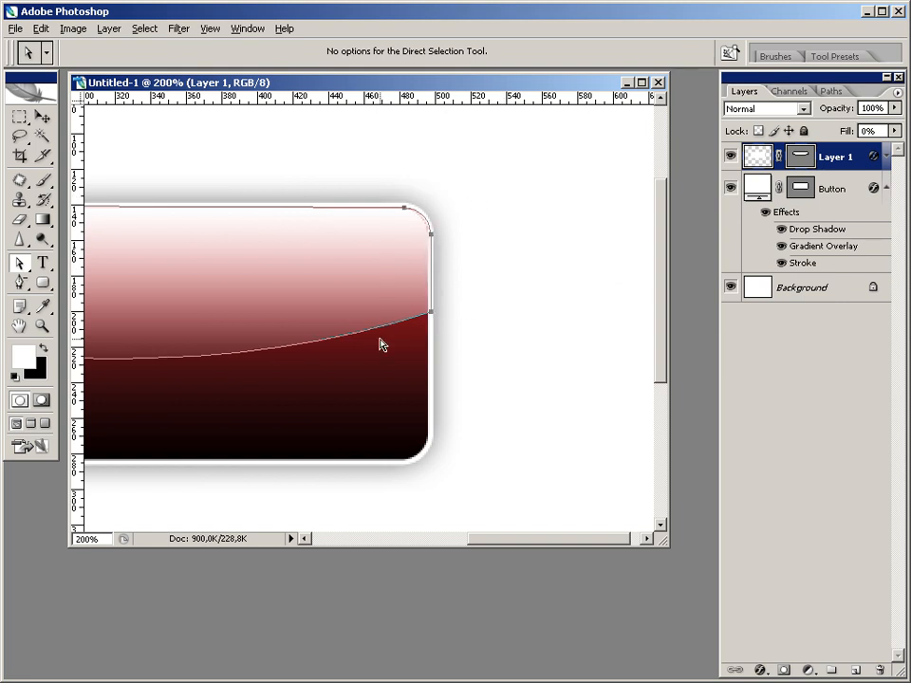
{"action": "left_click_drag", "start_coordinate": [440, 171], "coordinate": [395, 218]}
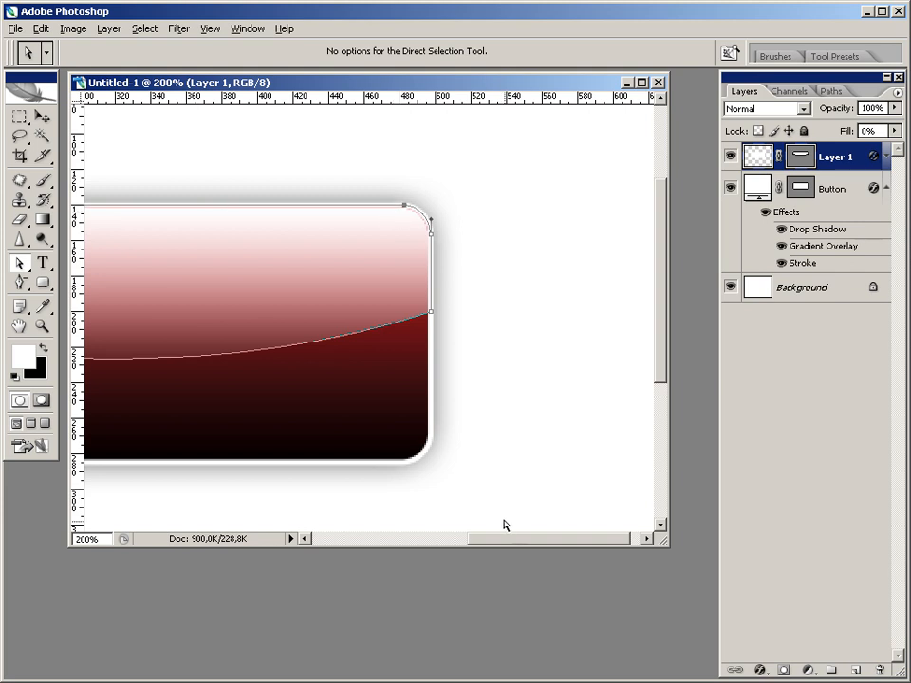
{"action": "left_click_drag", "start_coordinate": [500, 537], "coordinate": [396, 538]}
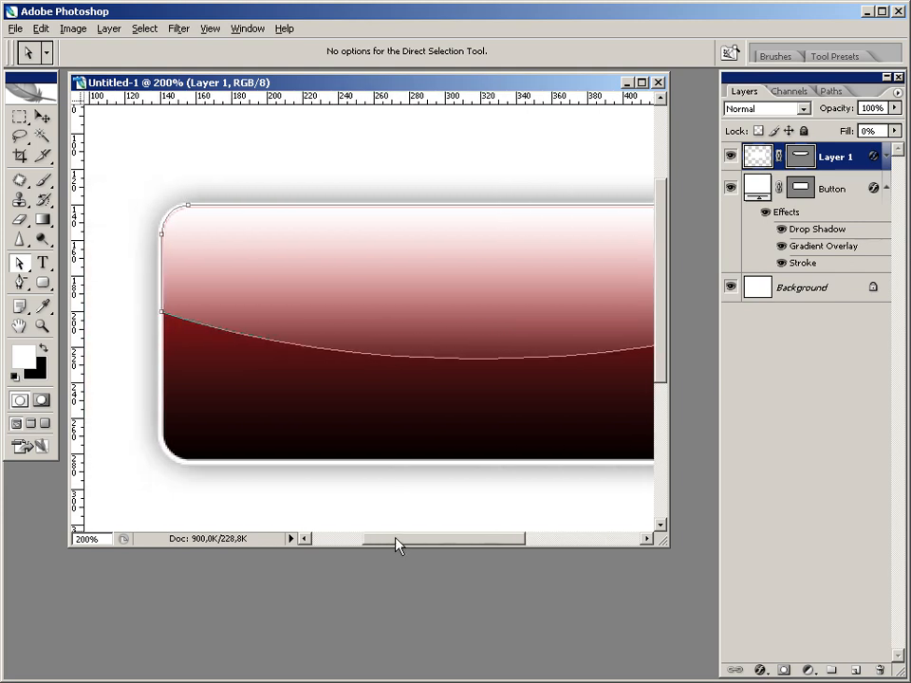
{"action": "left_click", "coordinate": [803, 162], "text": "ctrl"}
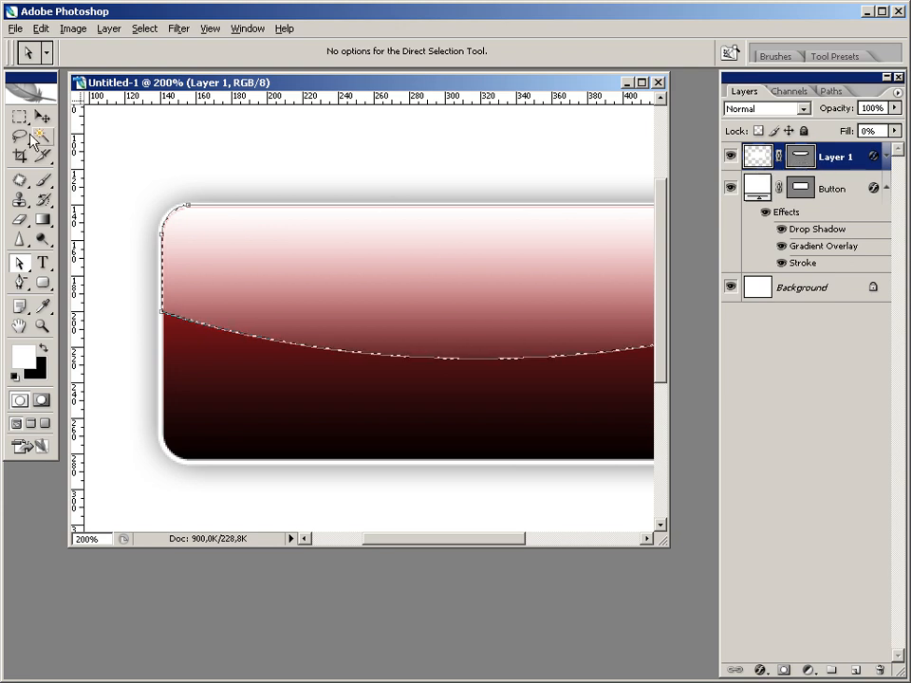
{"action": "key", "text": "m"}
{"action": "left_click_drag", "start_coordinate": [156, 201], "coordinate": [446, 464]}
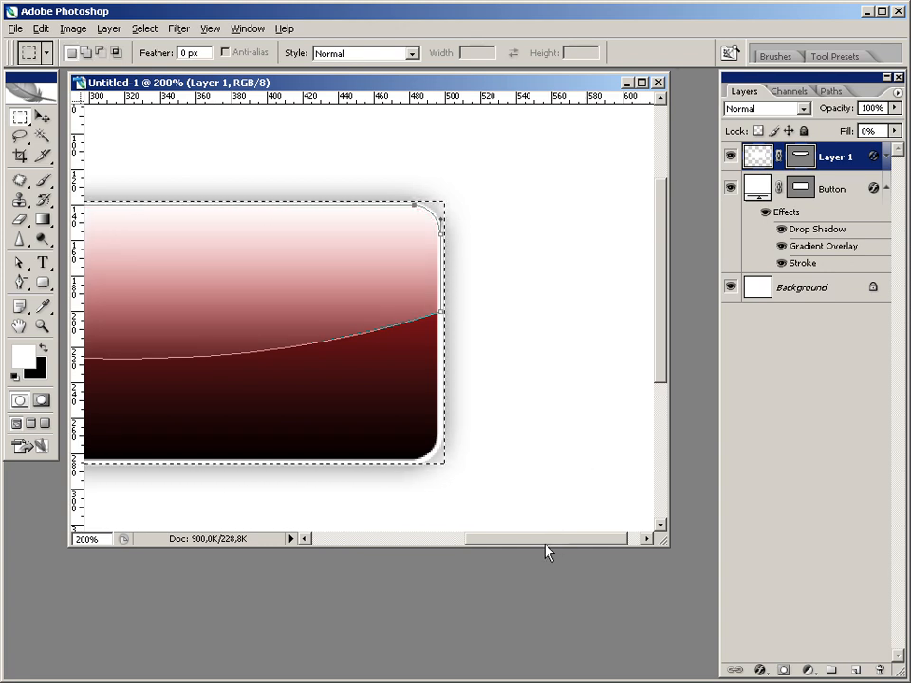
{"action": "key", "text": "ctrl+minus"}
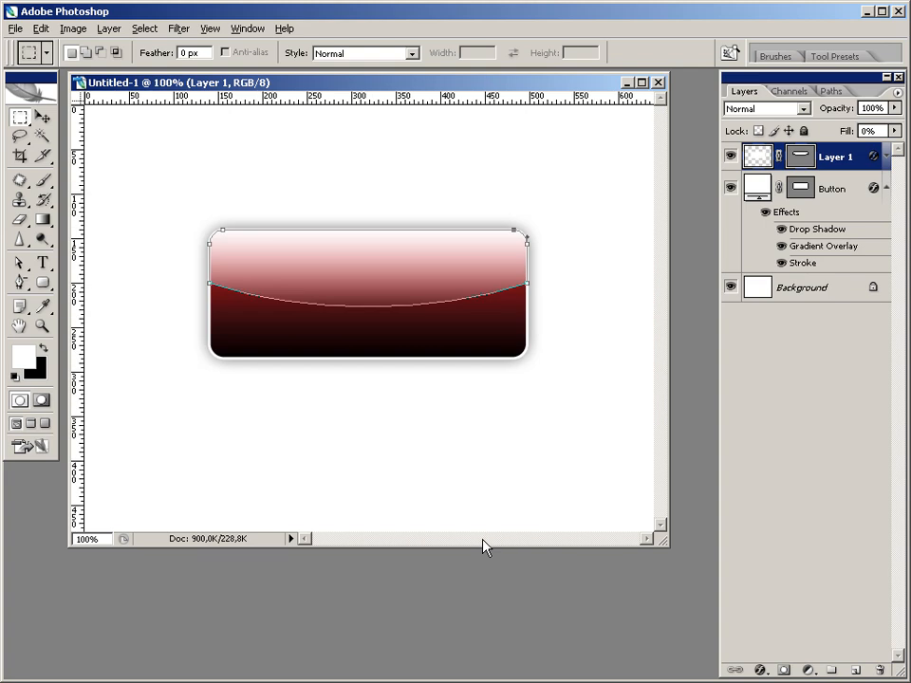
Raise the two lower anchor points of Layer 1's mask path slightly, keeping the curve's shape, and select the Background layer.
{"action": "left_click", "coordinate": [758, 295]}
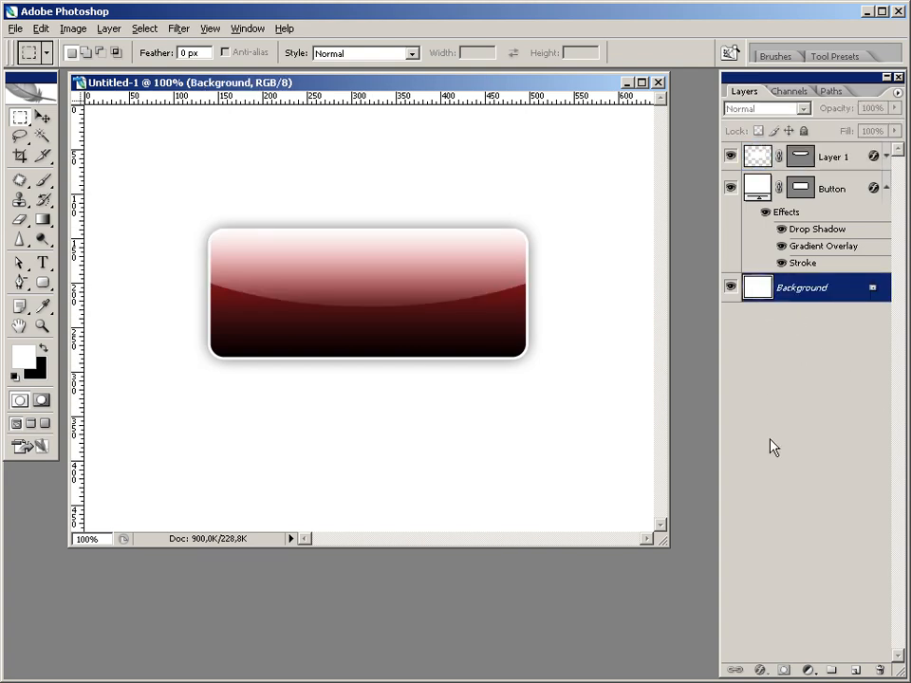
{"action": "left_click", "coordinate": [802, 158]}
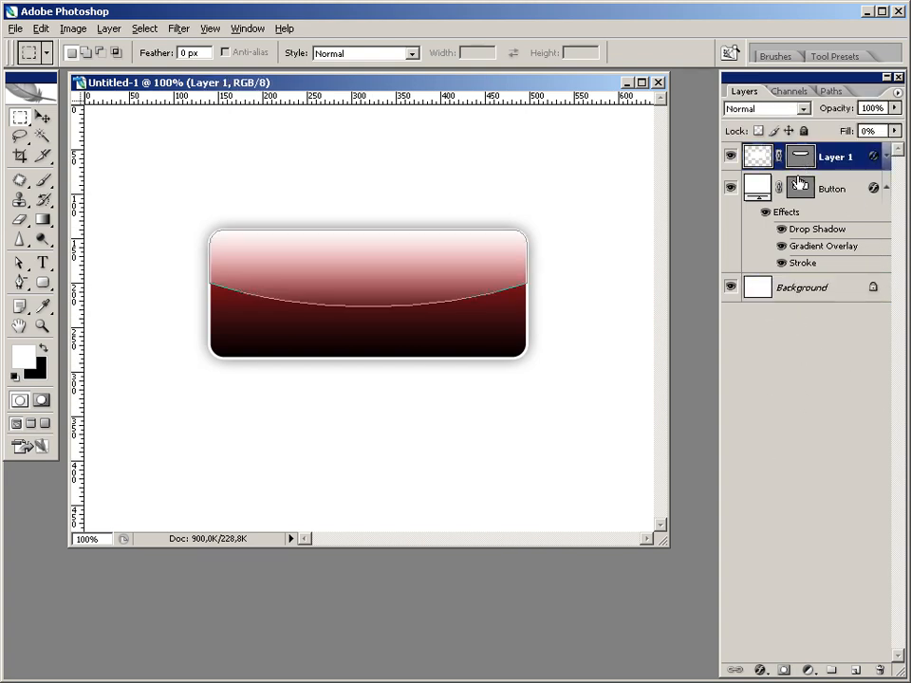
{"action": "left_click", "coordinate": [19, 263]}
{"action": "left_click_drag", "start_coordinate": [159, 265], "coordinate": [607, 330]}
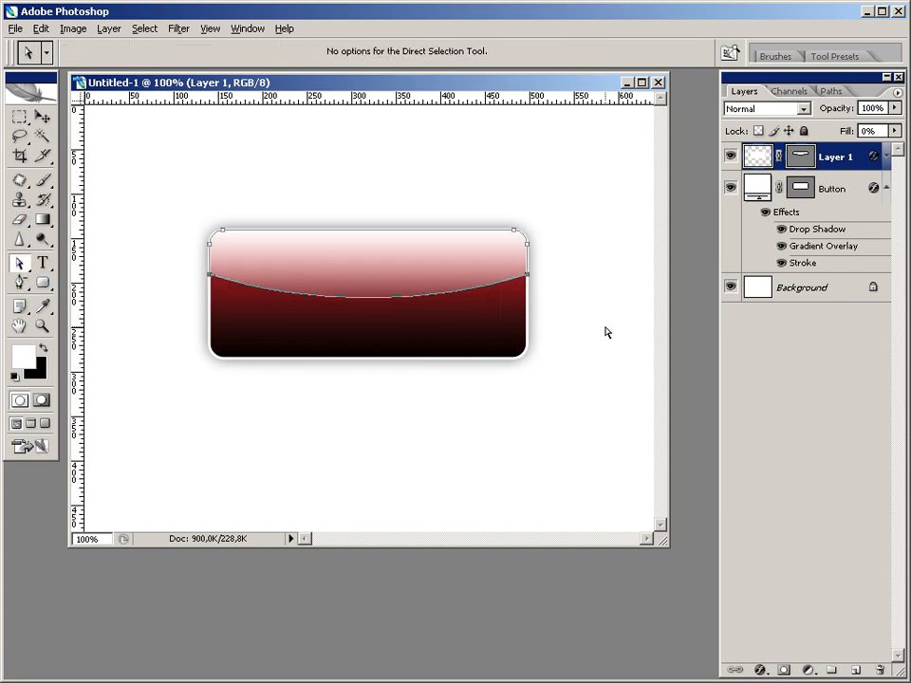
{"action": "left_click", "coordinate": [775, 291]}
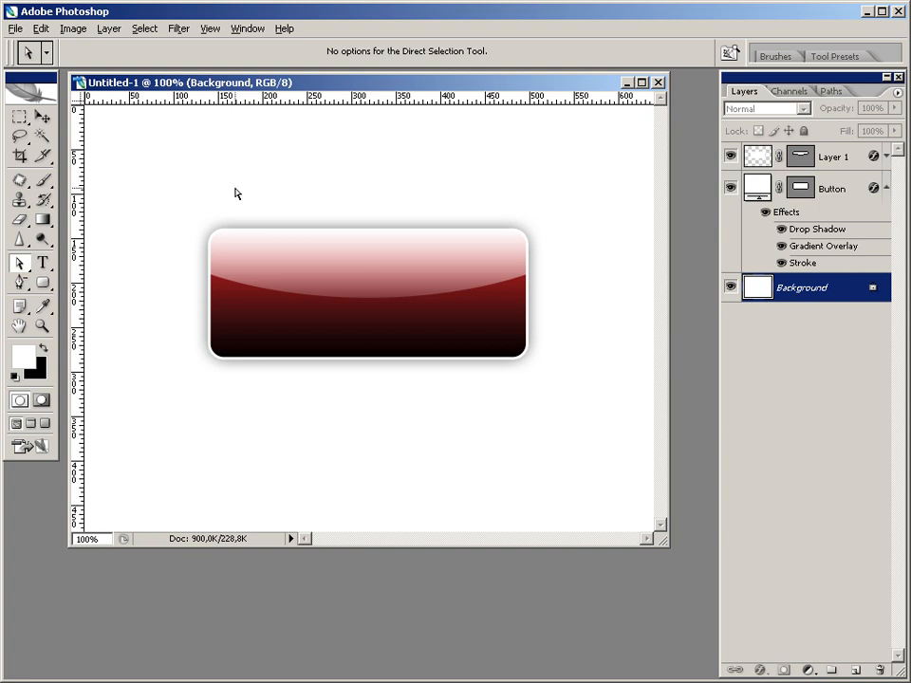
Place the logo_polygon file into the document and position it below the button.
{"action": "key", "text": "alt+f"}
{"action": "key", "text": "l"}
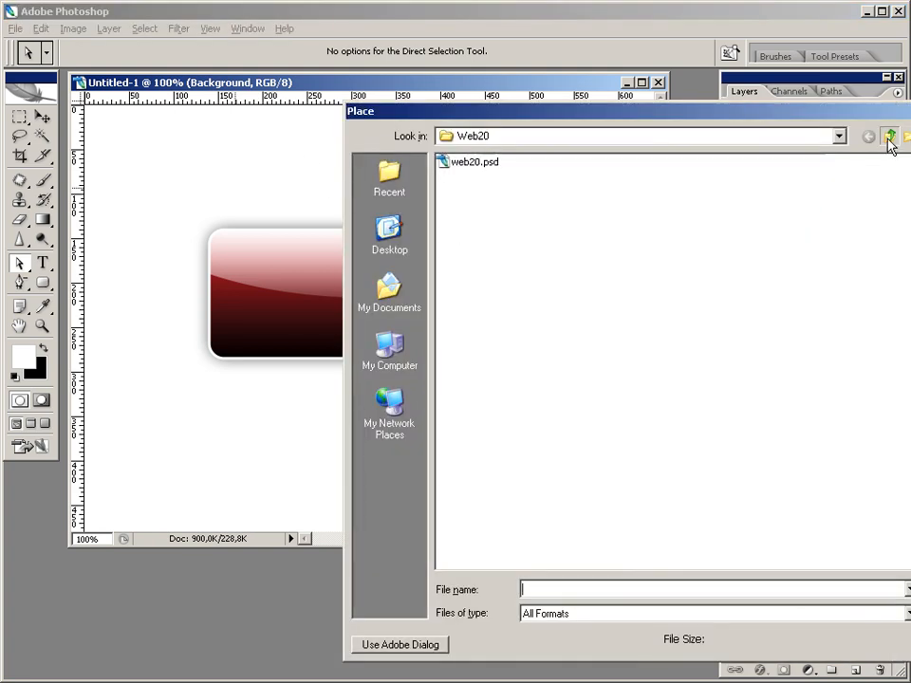
{"action": "left_click", "coordinate": [889, 138]}
{"action": "left_click", "coordinate": [890, 138]}
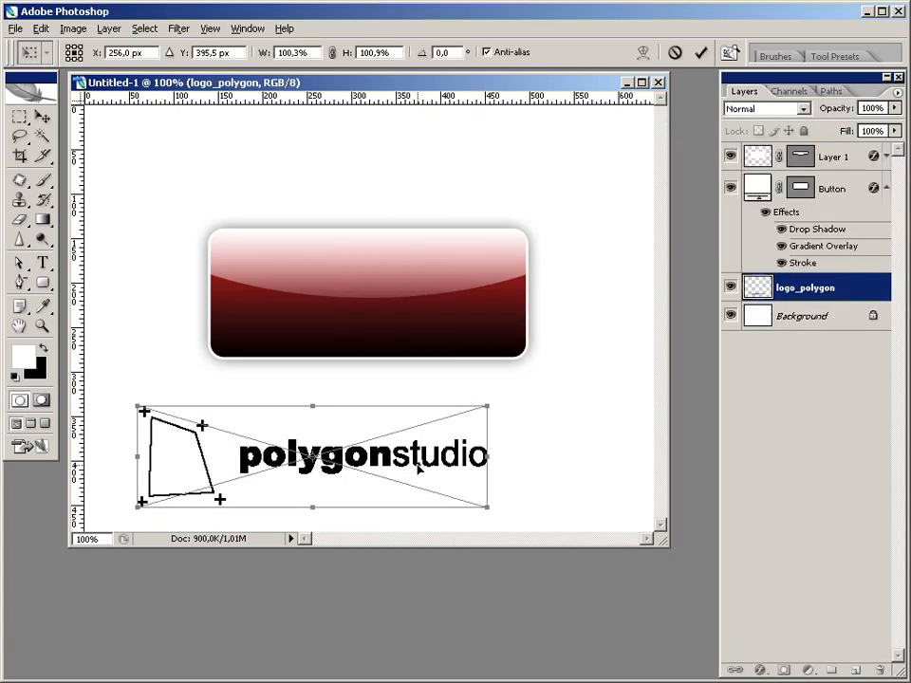
{"action": "left_click_drag", "start_coordinate": [417, 468], "coordinate": [471, 428]}
{"action": "key", "text": "Return"}
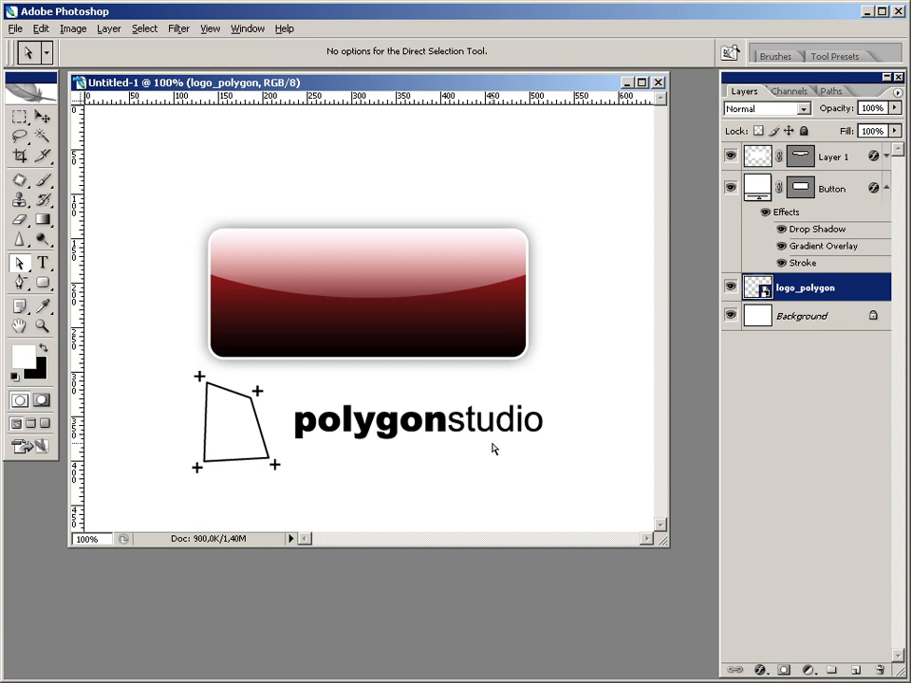
Scale the placed logo down to about two thirds of its size, keeping it centred below the button.
{"action": "key", "text": "ctrl+t"}
{"action": "left_click_drag", "start_coordinate": [553, 481], "coordinate": [490, 461]}
{"action": "key", "text": "Return"}
{"action": "key", "text": "a"}
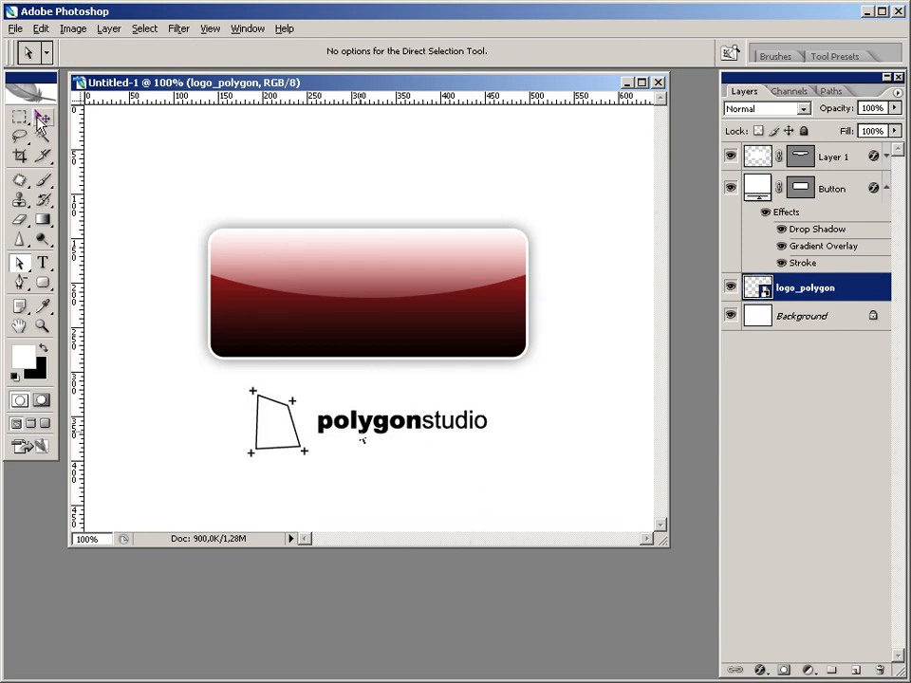
{"action": "key", "text": "v"}
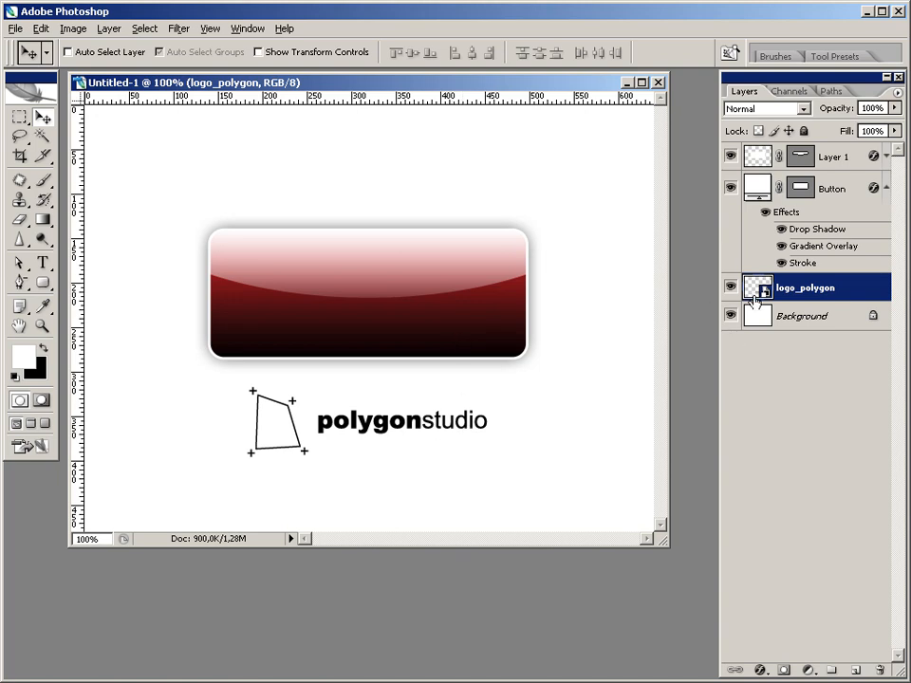
Apply a white (ffffff) Color Overlay to the logo_polygon layer.
{"action": "right_click", "coordinate": [848, 300]}
{"action": "left_click", "coordinate": [826, 319]}
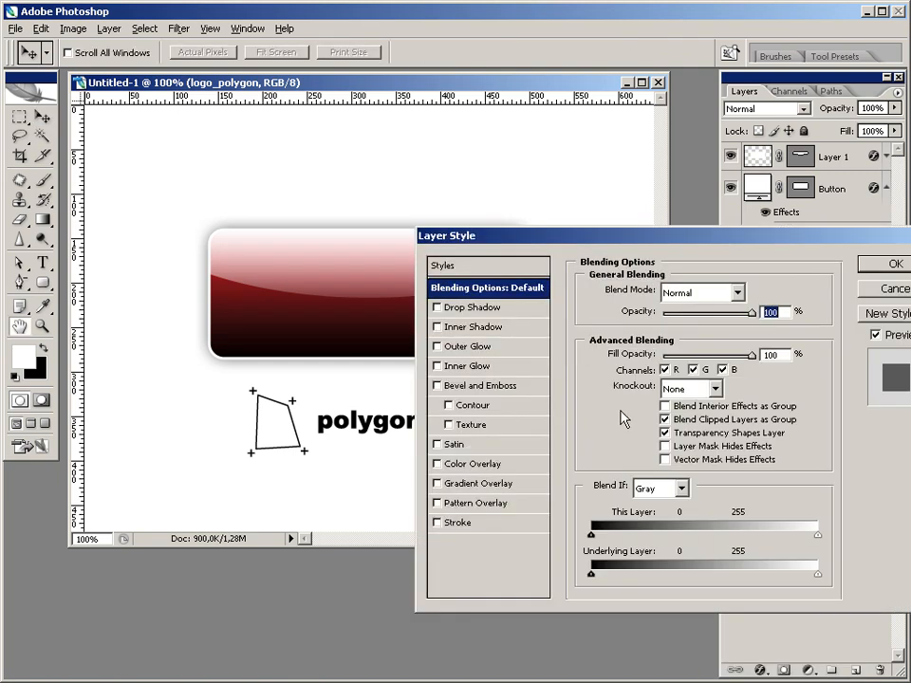
{"action": "left_click", "coordinate": [437, 464]}
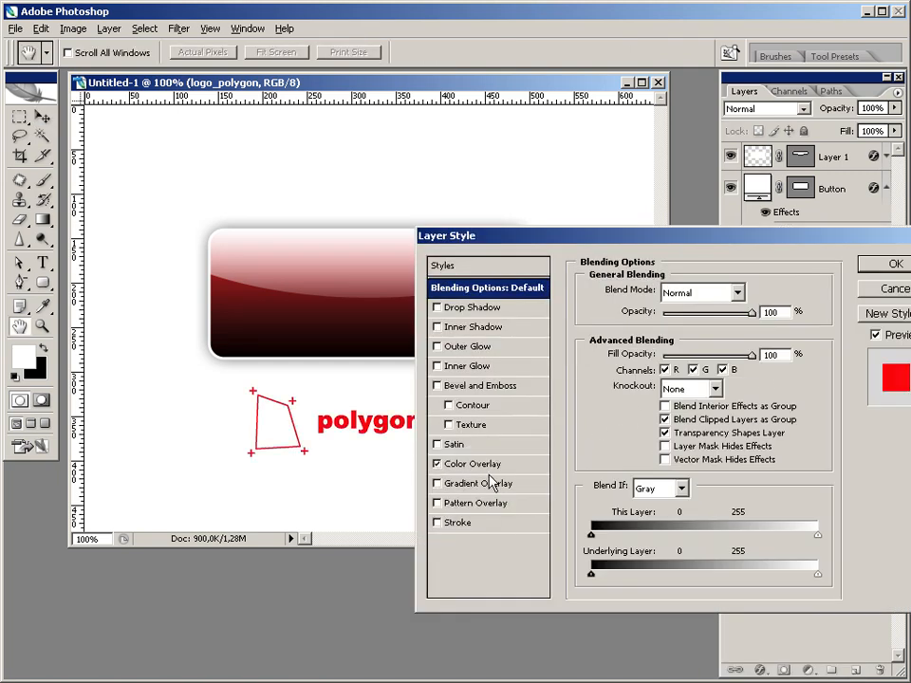
{"action": "left_click", "coordinate": [473, 465]}
{"action": "left_click", "coordinate": [744, 290]}
{"action": "left_click", "coordinate": [258, 254]}
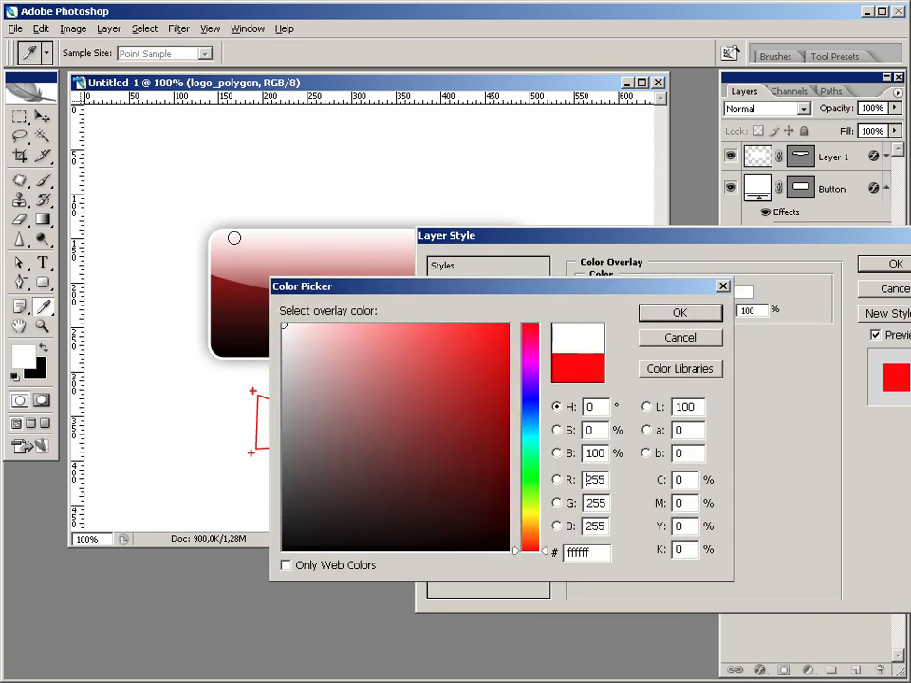
{"action": "left_click", "coordinate": [699, 313]}
{"action": "key", "text": "Return"}
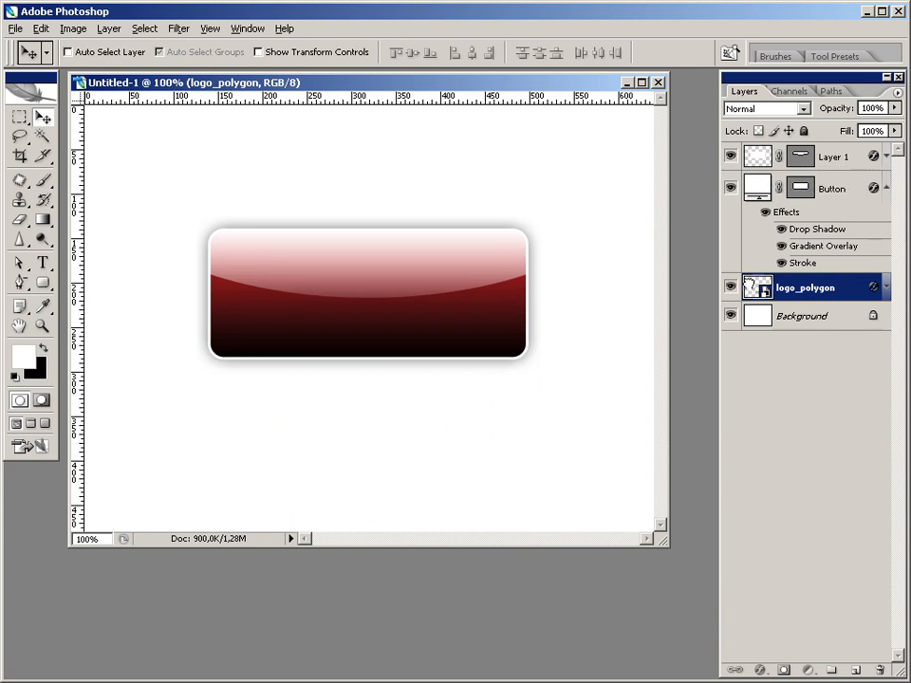
Move the logo_polygon layer up between Layer 1 and the Button layer.
{"action": "key", "text": "ctrl+bracketright"}
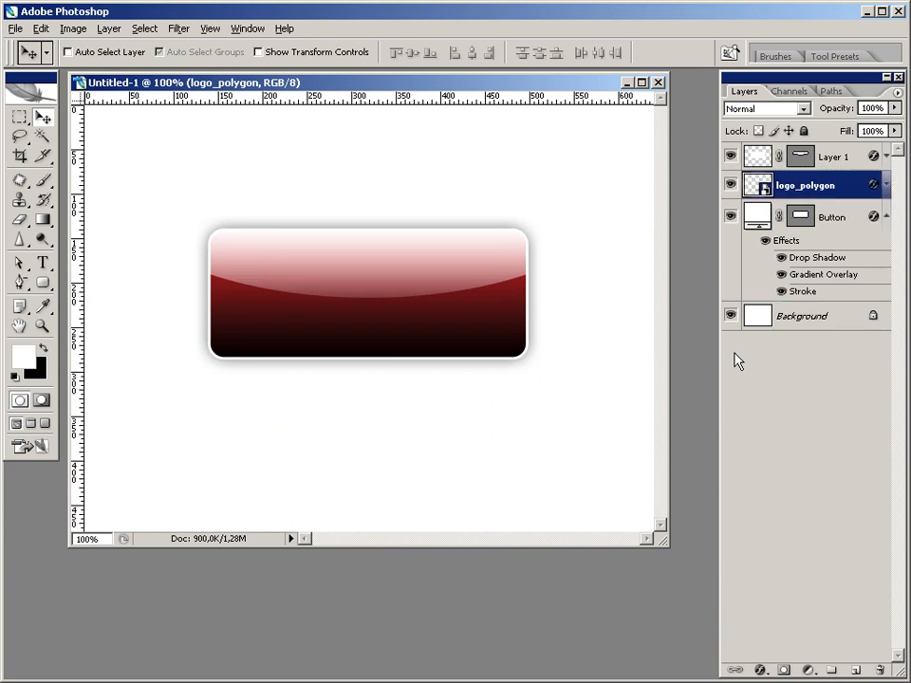
Rename Layer 1 as Glass.
{"action": "double_click", "coordinate": [839, 159]}
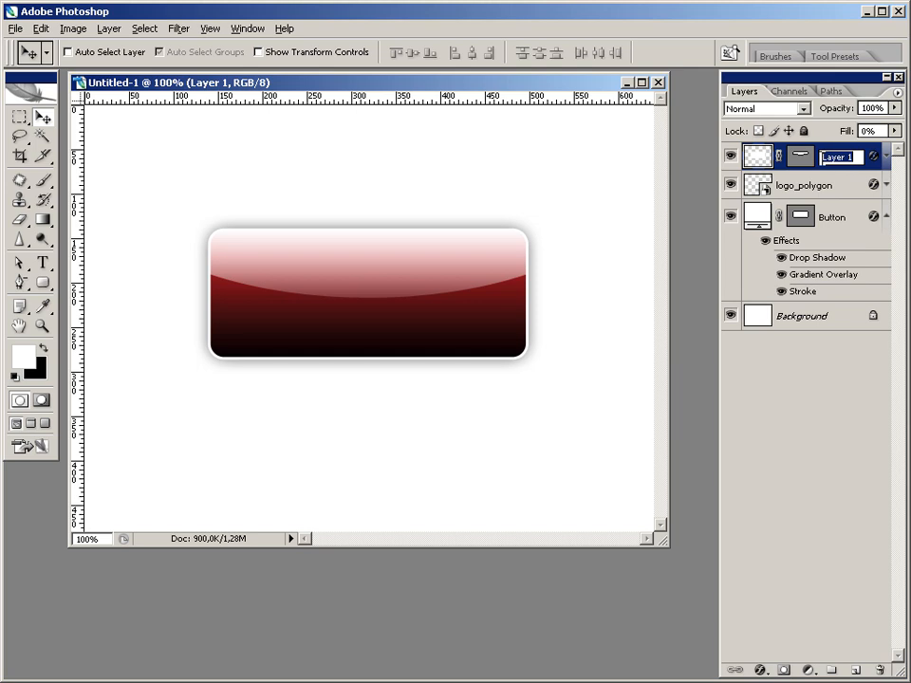
{"action": "type", "text": "Glass"}
{"action": "key", "text": "Return"}
Move the logo_polygon layer up onto the centre of the button and scale it down slightly about its centre.
{"action": "key", "text": "m"}
{"action": "left_click", "coordinate": [818, 184]}
{"action": "left_click_drag", "start_coordinate": [406, 448], "coordinate": [407, 318]}
{"action": "key", "text": "ctrl+t"}
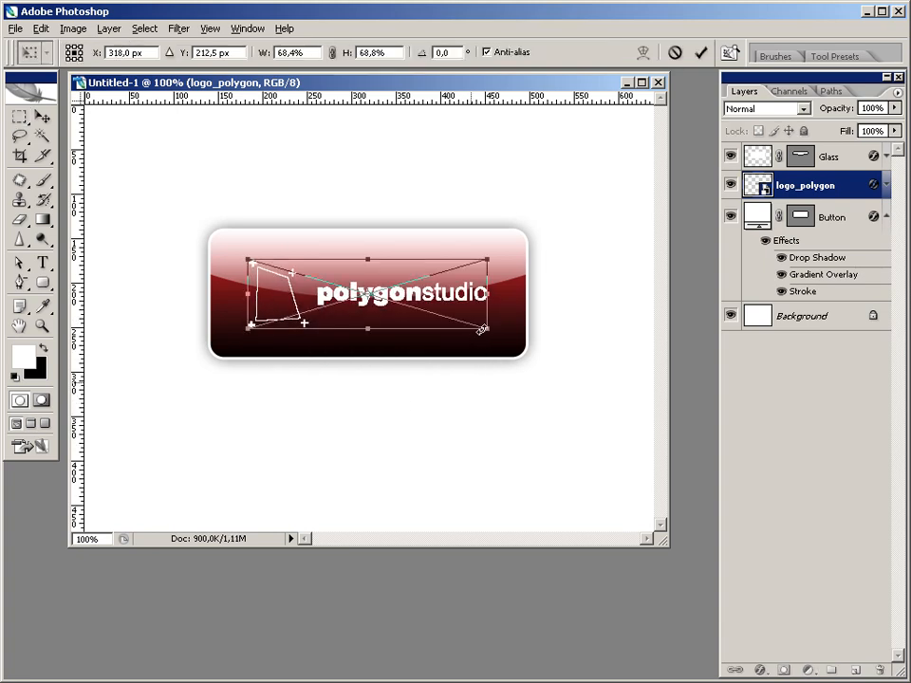
{"action": "left_click_drag", "start_coordinate": [489, 326], "coordinate": [460, 320]}
{"action": "key", "text": "Return"}
{"action": "key", "text": "m"}
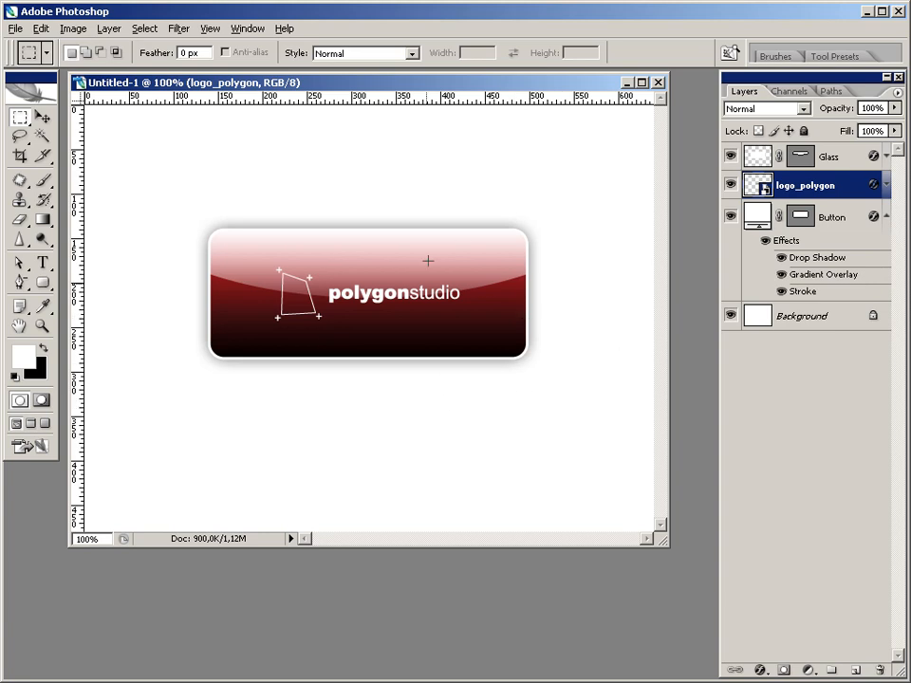
Change the red end stop of the Button layer's Gradient Overlay to dark blue (160f96).
{"action": "left_click", "coordinate": [831, 277]}
{"action": "double_click", "coordinate": [830, 275]}
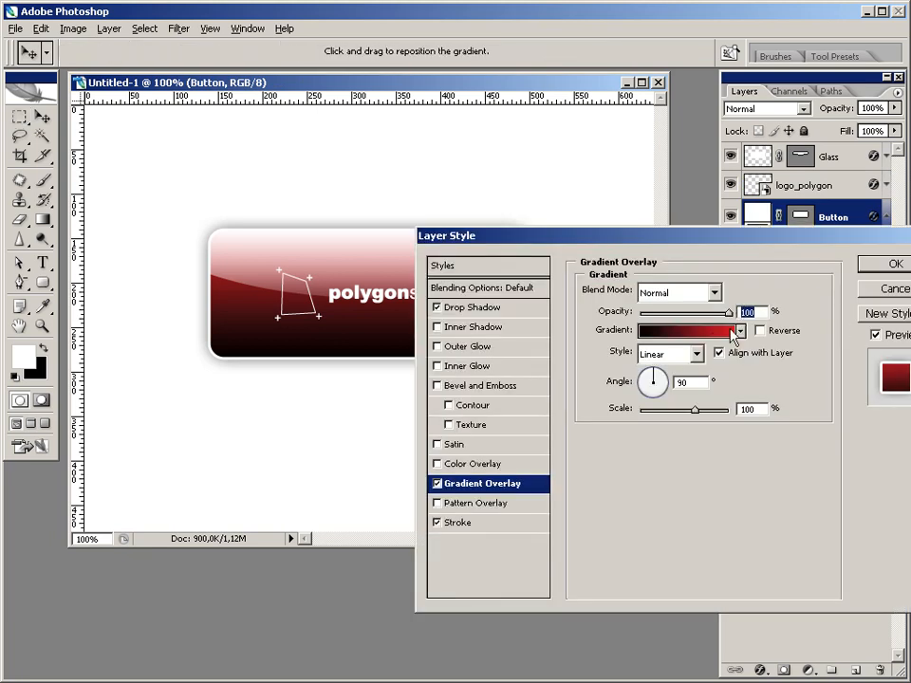
{"action": "left_click", "coordinate": [687, 270]}
{"action": "double_click", "coordinate": [826, 540]}
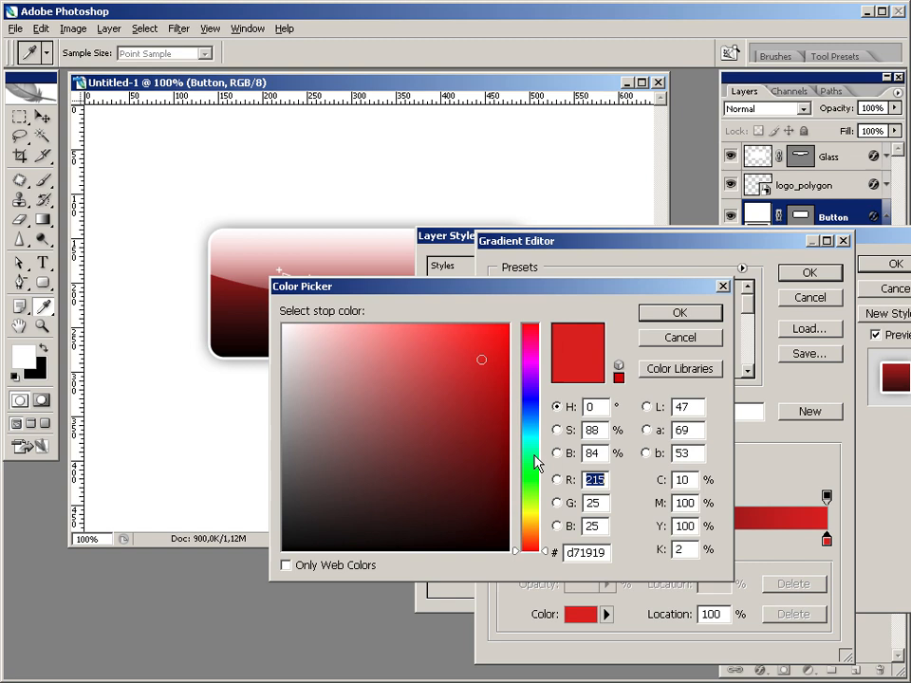
{"action": "left_click", "coordinate": [533, 398]}
{"action": "left_click", "coordinate": [486, 384]}
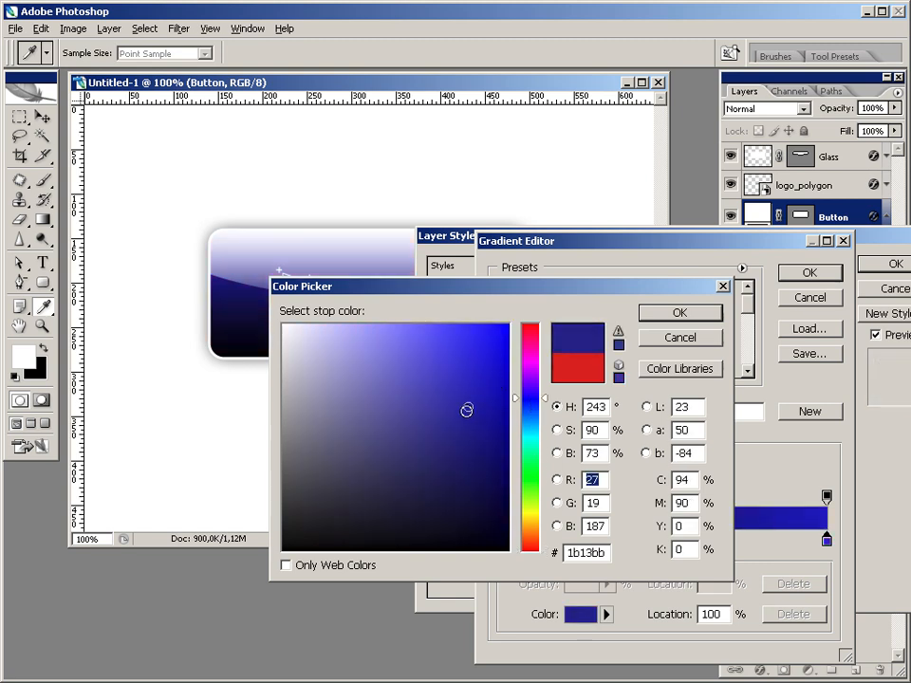
{"action": "left_click", "coordinate": [464, 447]}
{"action": "left_click", "coordinate": [482, 401]}
{"action": "left_click", "coordinate": [487, 417]}
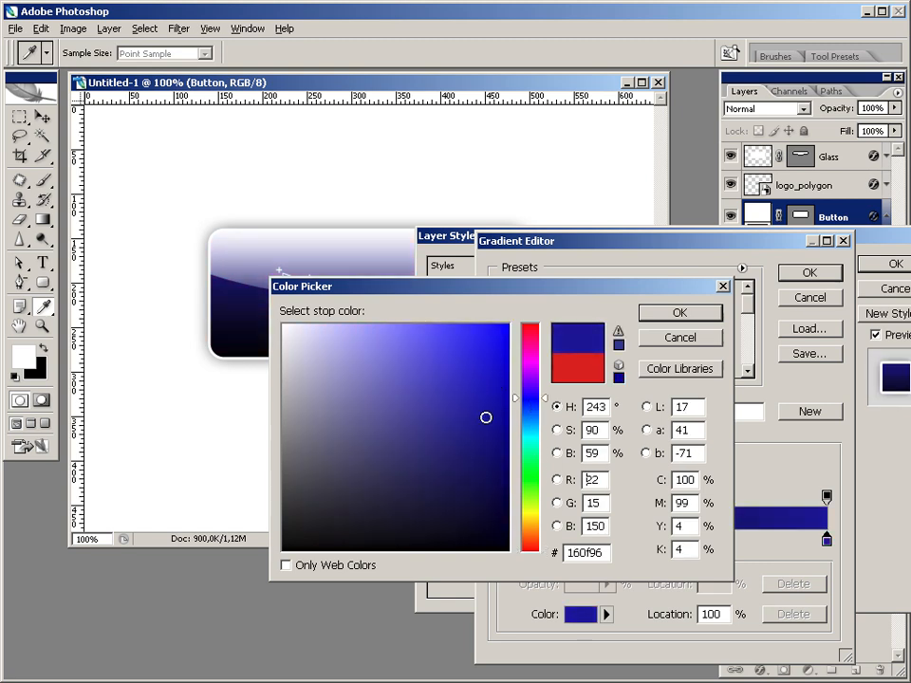
{"action": "left_click", "coordinate": [716, 315]}
{"action": "left_click", "coordinate": [800, 275]}
{"action": "left_click", "coordinate": [887, 275]}
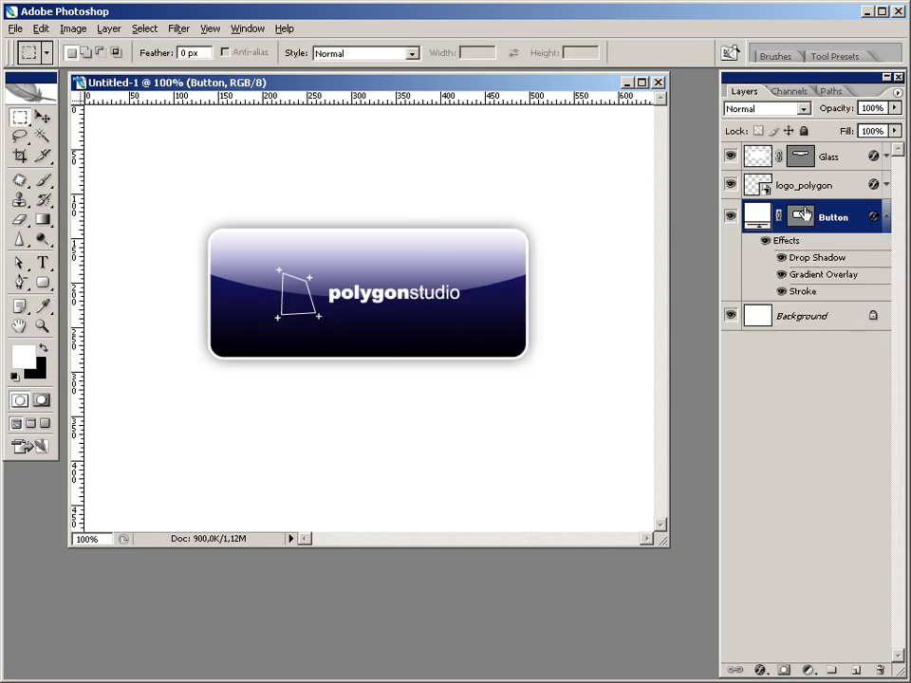
Try 50% opacity on the Glass layer, settling on 70%.
{"action": "left_click", "coordinate": [828, 160]}
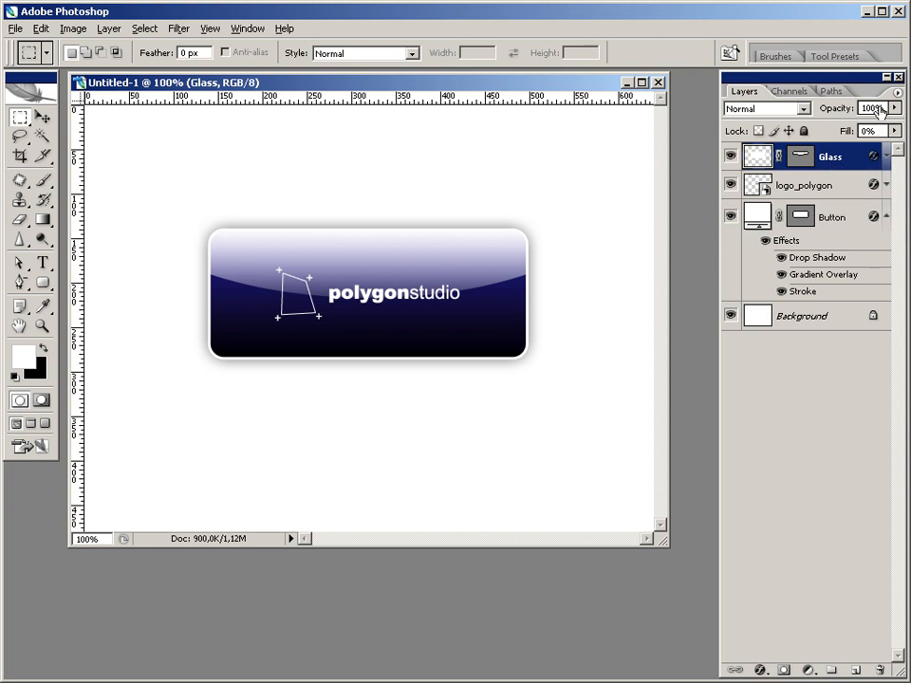
{"action": "left_click", "coordinate": [875, 107]}
{"action": "type", "text": "50"}
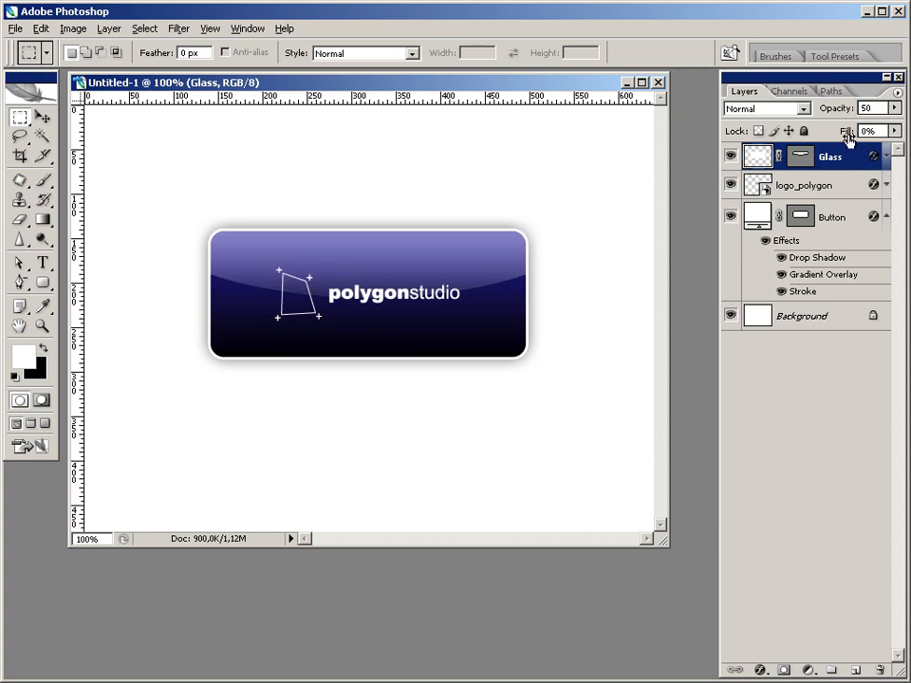
{"action": "key", "text": "BackSpace"}
{"action": "key", "text": "BackSpace"}
{"action": "type", "text": "70"}
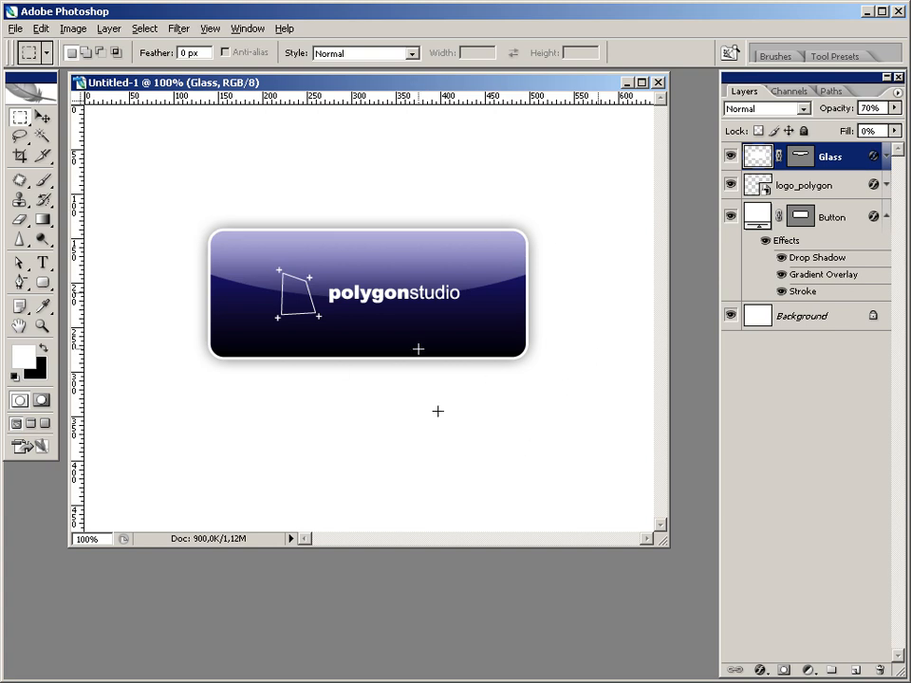
{"action": "double_click", "coordinate": [802, 258]}
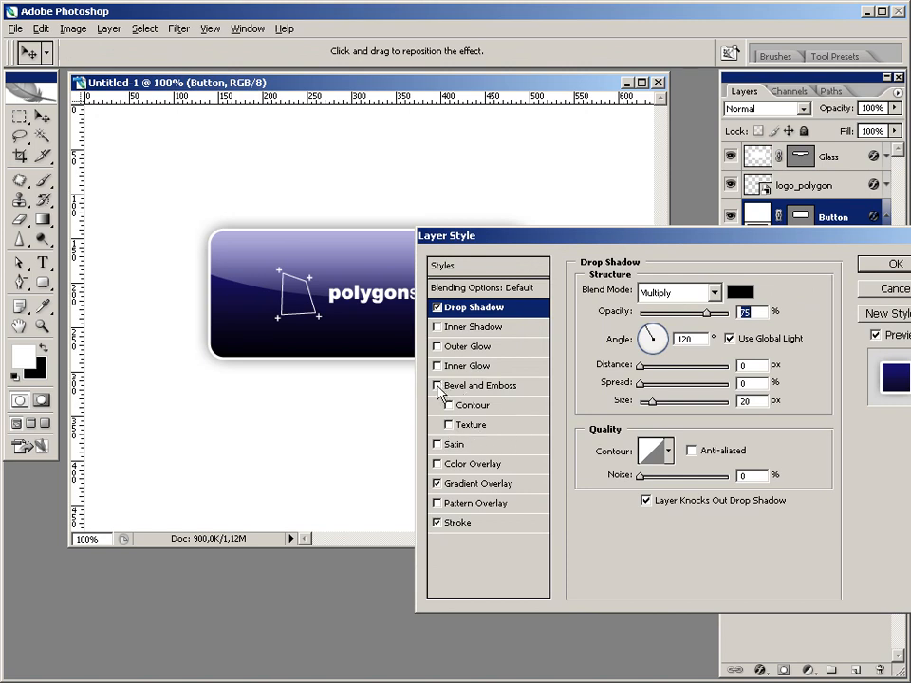
{"action": "left_click", "coordinate": [437, 386]}
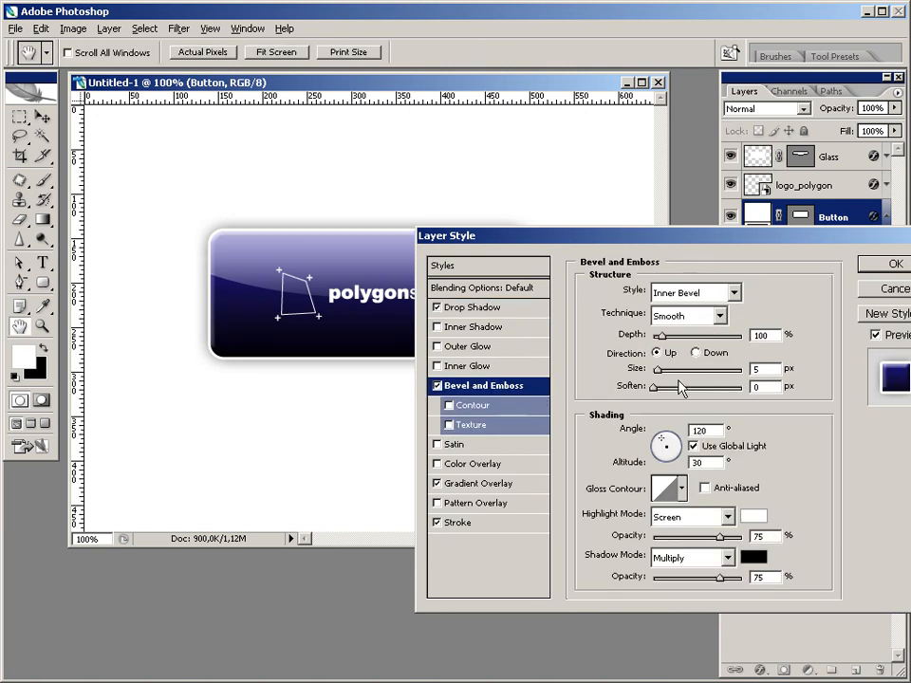
{"action": "mouse_move", "coordinate": [659, 370]}
{"action": "left_mouse_down"}
{"action": "mouse_move", "coordinate": [682, 374]}
{"action": "mouse_move", "coordinate": [670, 369]}
{"action": "mouse_move", "coordinate": [665, 388]}
{"action": "left_mouse_up"}
{"action": "key", "text": "Escape"}
{"action": "key", "text": "m"}
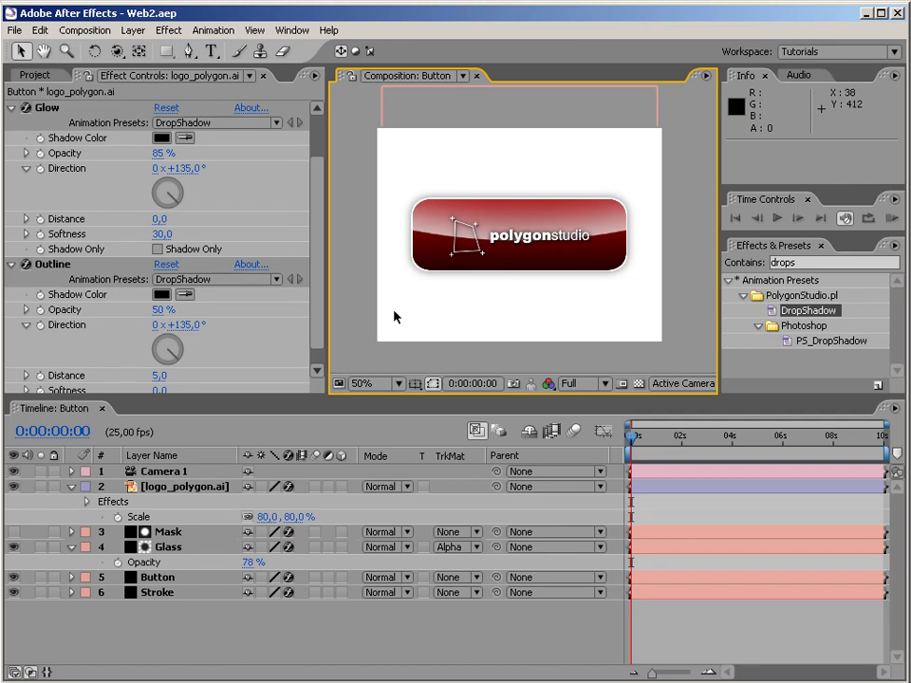
Switch to Firefox and look through the Photoshoping in After Effects article on maltaannon.com.
{"action": "key", "text": "alt+Tab"}
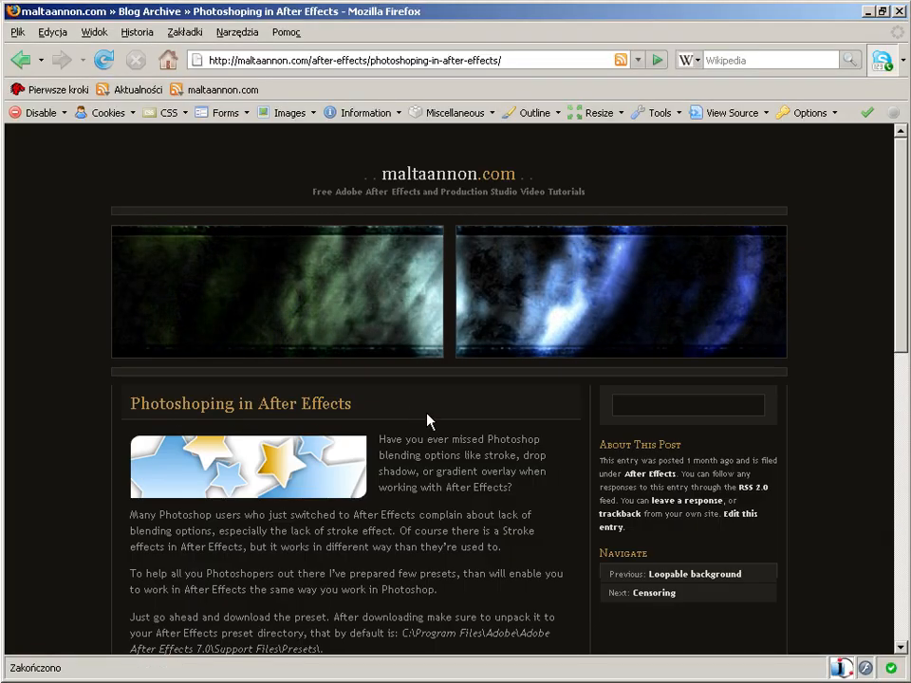
{"action": "scroll", "coordinate": [471, 454], "scroll_direction": "down", "scroll_amount": 5}
{"action": "scroll", "coordinate": [427, 479], "scroll_direction": "down", "scroll_amount": 1}
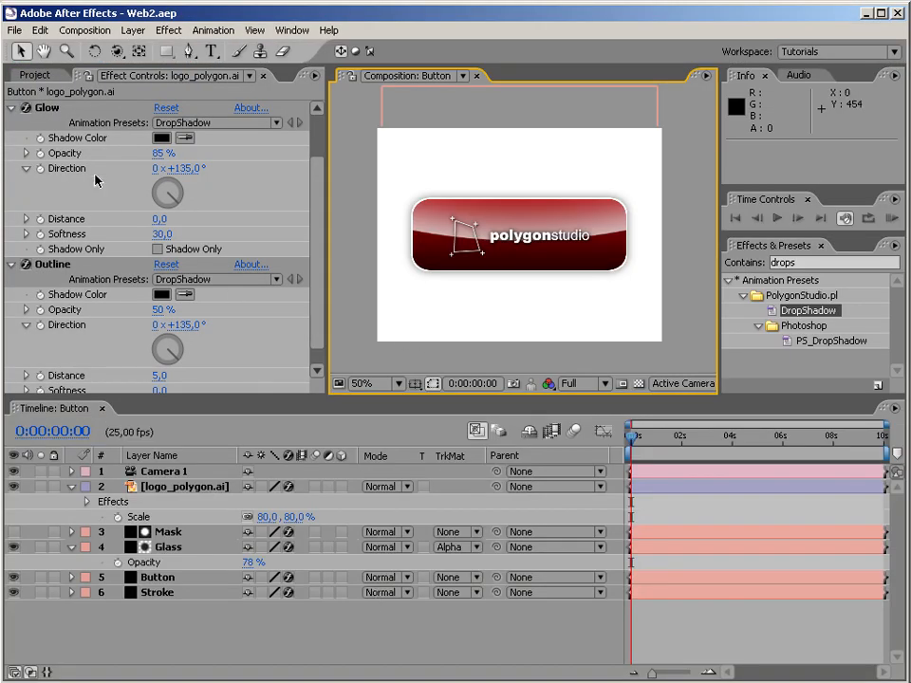
Switch to After Effects, create a 640 x 480 composition lasting 10 seconds at 25 fps, and name it Tutorial.
{"action": "left_click", "coordinate": [35, 76]}
{"action": "right_click", "coordinate": [67, 263]}
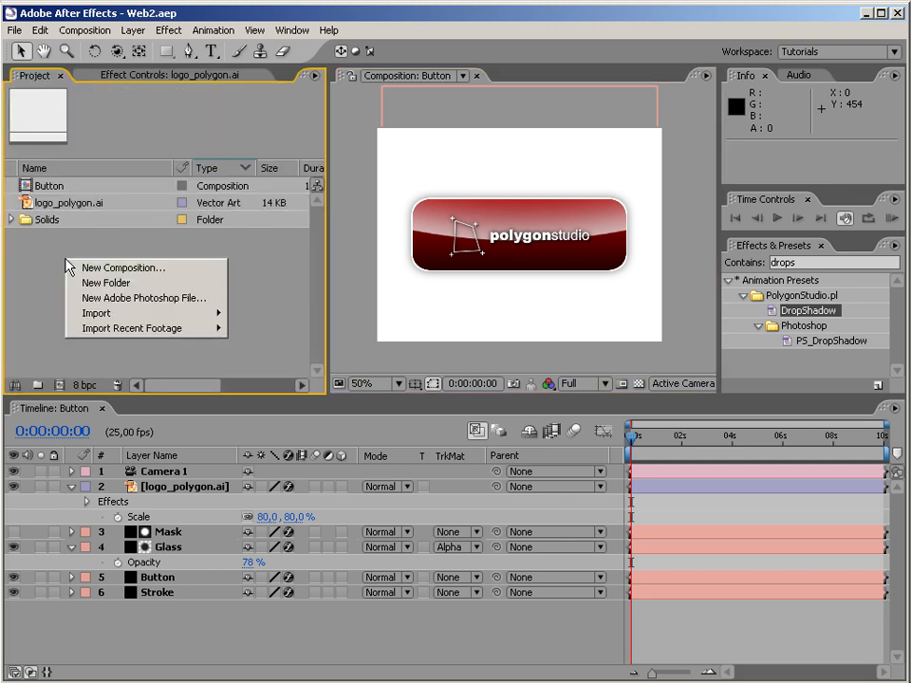
{"action": "left_click", "coordinate": [92, 272]}
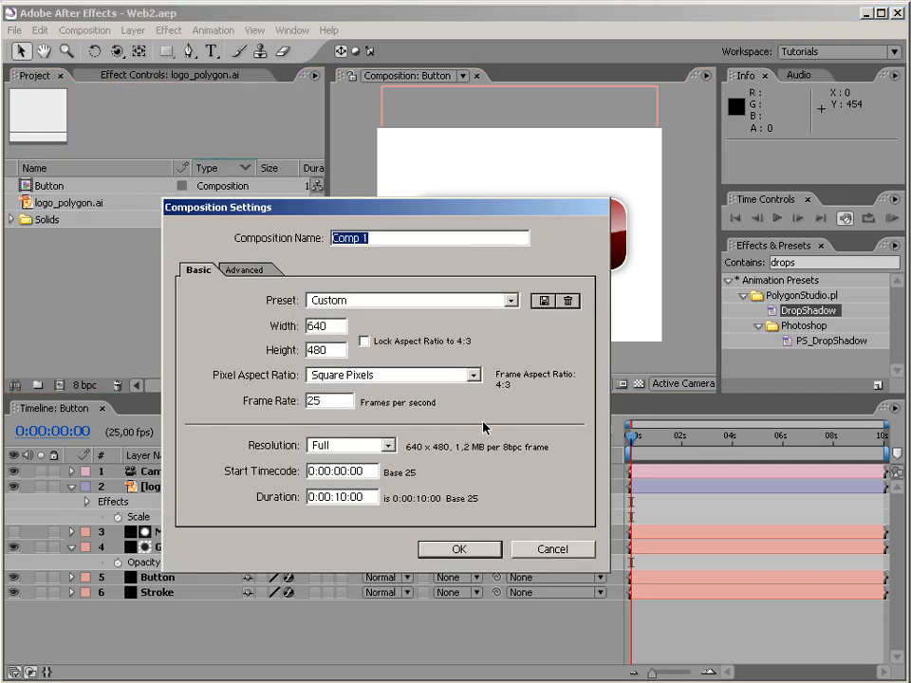
{"action": "left_click", "coordinate": [441, 547]}
{"action": "left_click", "coordinate": [61, 204]}
{"action": "key", "text": "Return"}
{"action": "type", "text": "Tutoria"}
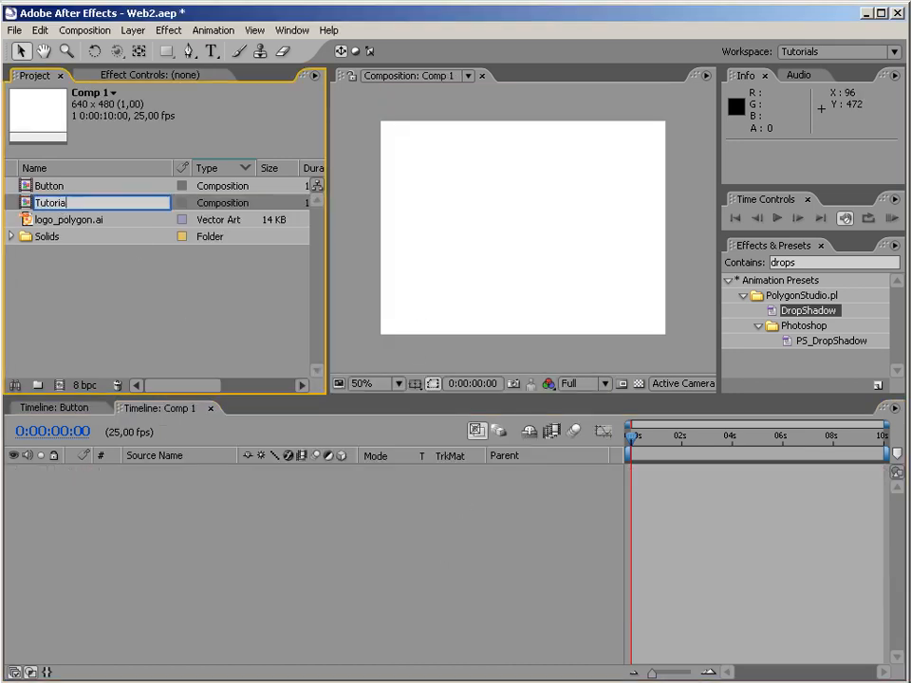
{"action": "type", "text": "l"}
{"action": "key", "text": "Return"}
Add a black solid 480 pixels wide and 180 pixels high to the Tutorial composition.
{"action": "left_click", "coordinate": [362, 319]}
{"action": "right_click", "coordinate": [482, 221]}
{"action": "mouse_move", "coordinate": [498, 227]}
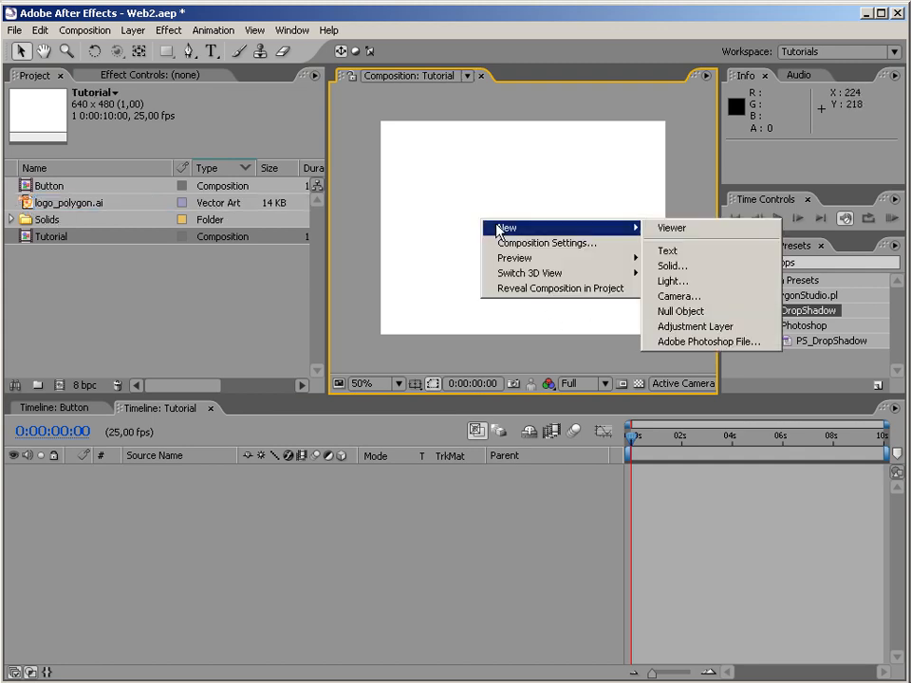
{"action": "left_click", "coordinate": [683, 267]}
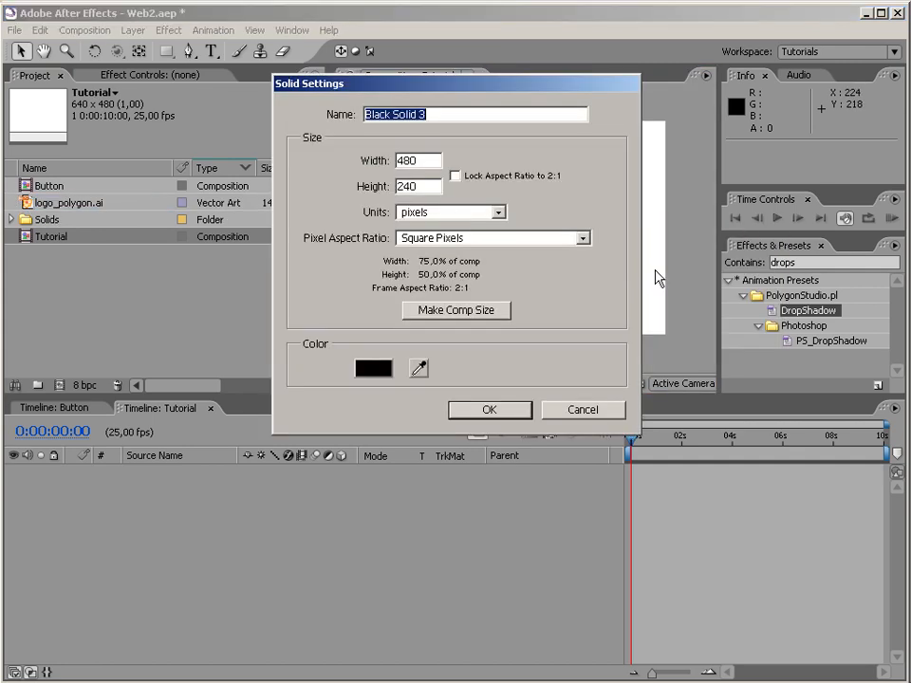
{"action": "double_click", "coordinate": [426, 159]}
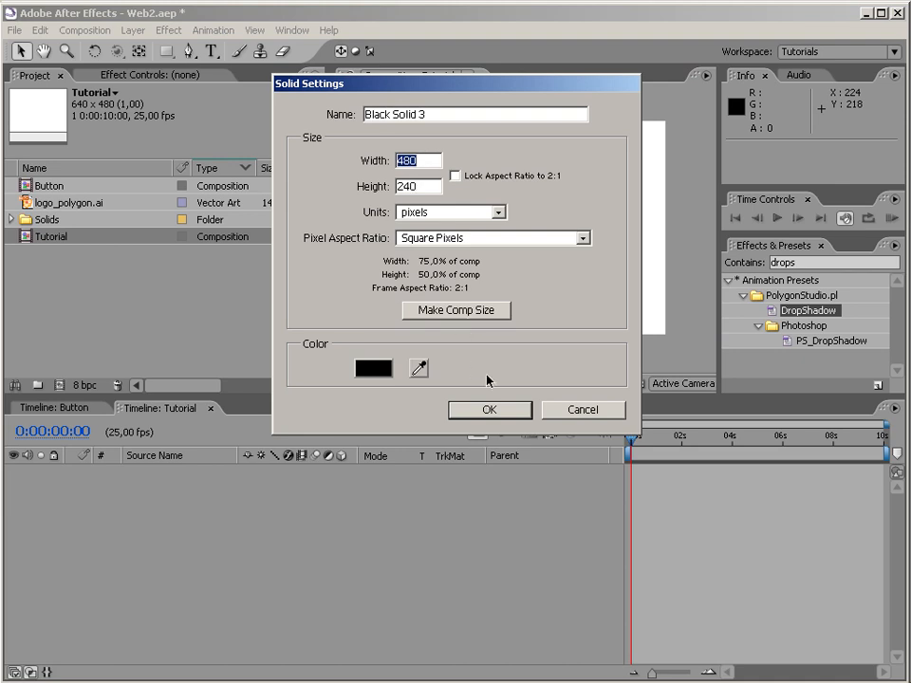
{"action": "double_click", "coordinate": [428, 185]}
{"action": "type", "text": "180"}
{"action": "left_click", "coordinate": [500, 410]}
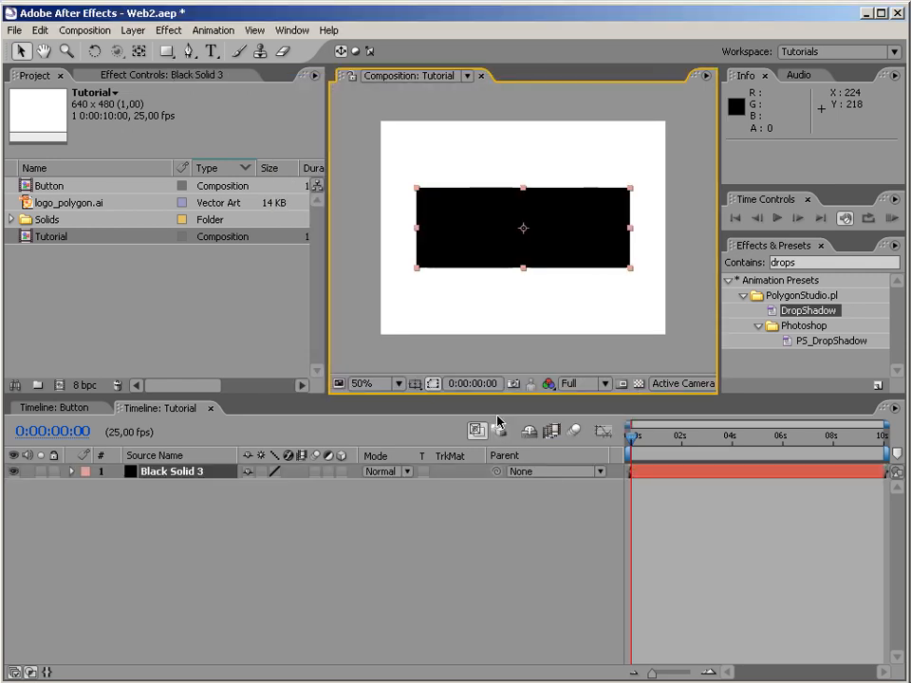
Show the grid over the composition and maximize the composition view at 100% zoom.
{"action": "left_click", "coordinate": [491, 230]}
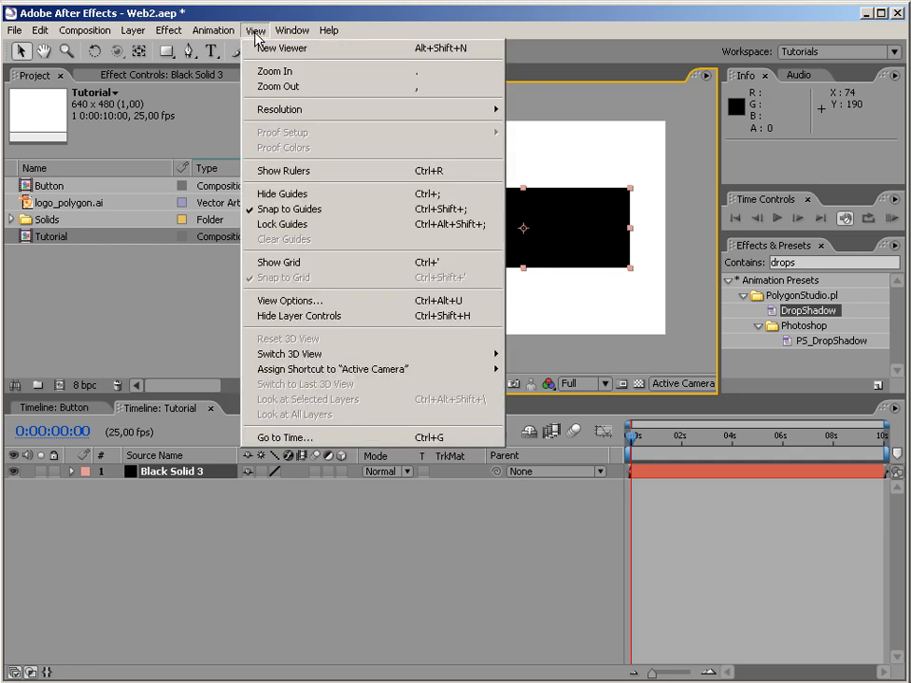
{"action": "left_click", "coordinate": [319, 262]}
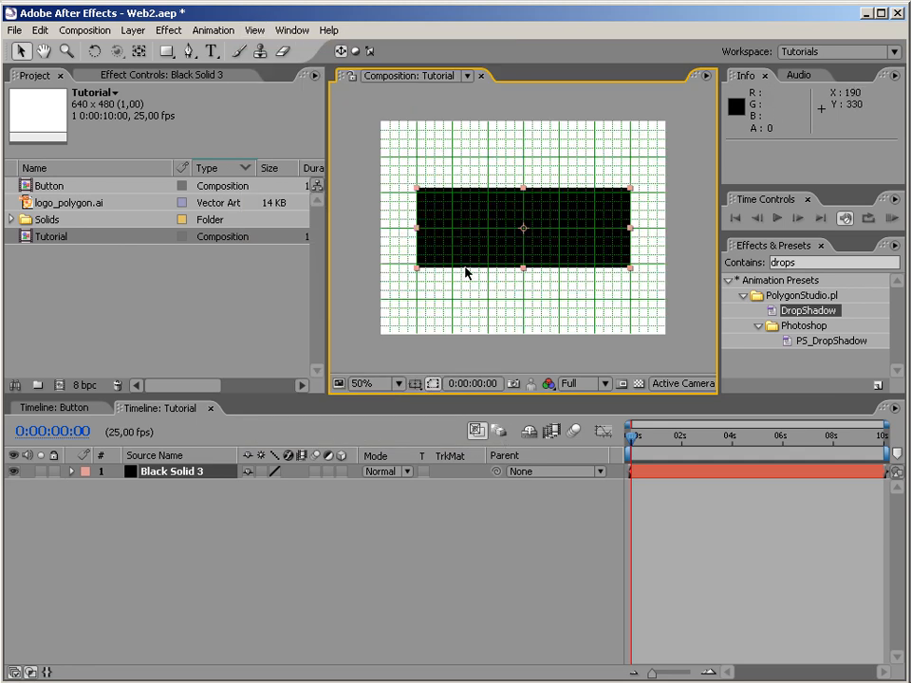
{"action": "key", "text": "period"}
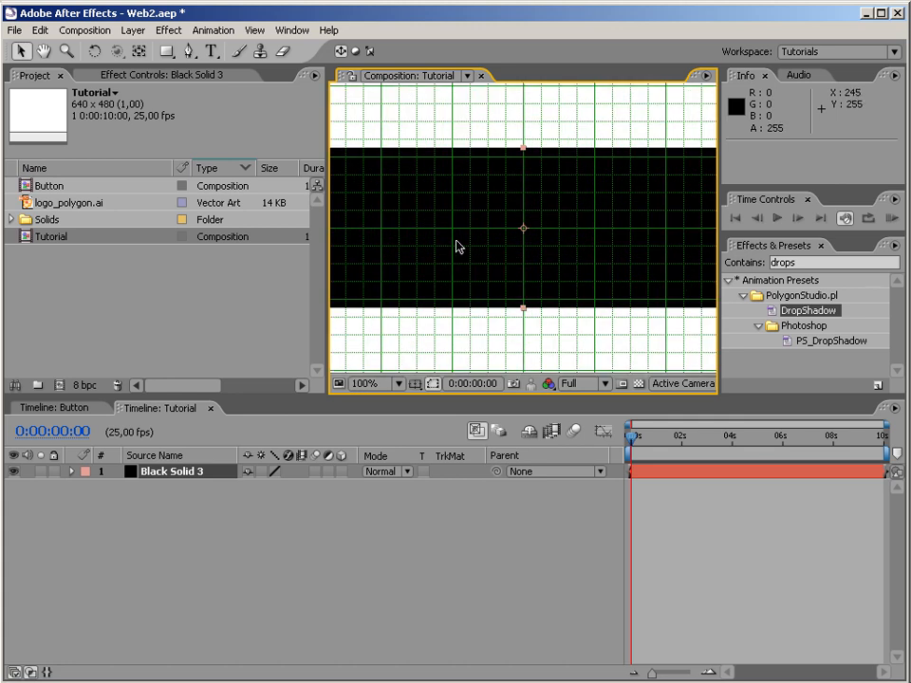
{"action": "key", "text": "grave"}
{"action": "mouse_move", "coordinate": [506, 376]}
{"action": "left_mouse_down"}
{"action": "mouse_move", "coordinate": [510, 354]}
{"action": "mouse_move", "coordinate": [510, 365]}
{"action": "left_mouse_up"}
{"action": "left_click", "coordinate": [163, 262]}
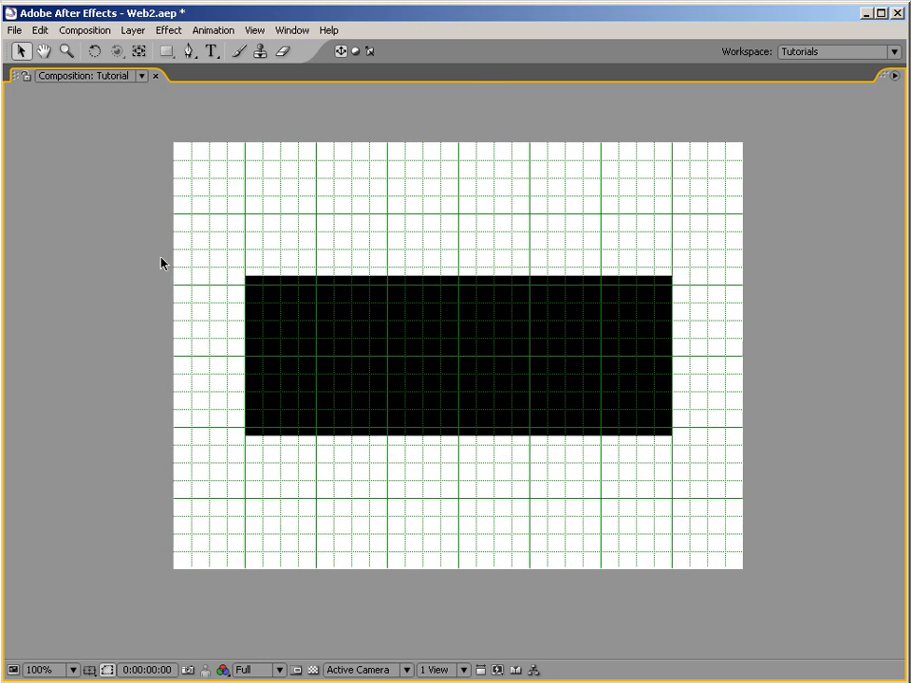
Nudge the black solid down until its upper edge lines up with the nearest major grid line.
{"action": "left_click", "coordinate": [422, 338]}
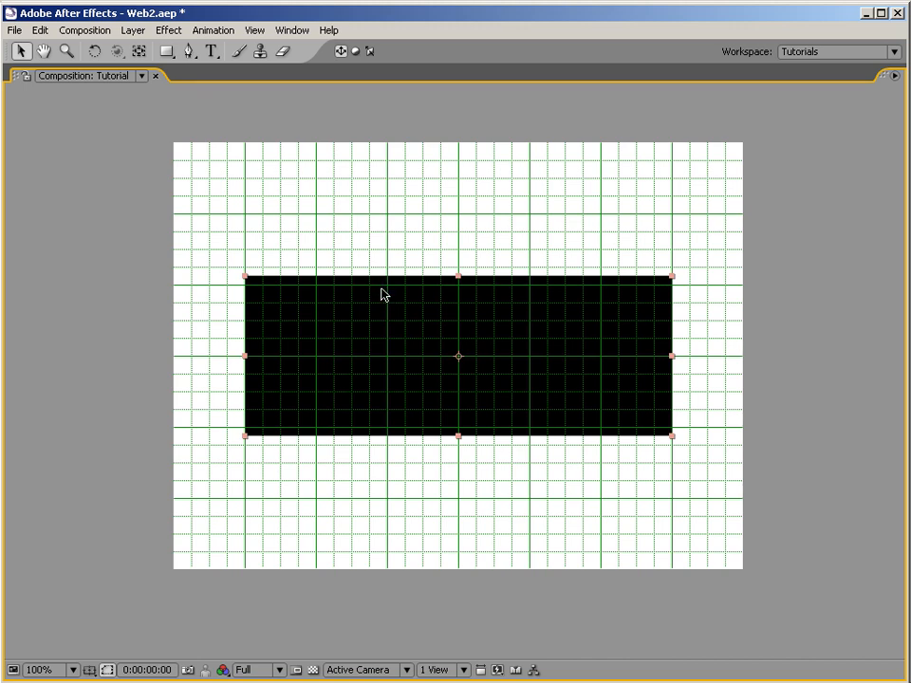
{"action": "key", "text": "Down"}
{"action": "key", "text": "Down"}
{"action": "key", "text": "Down"}
{"action": "key", "text": "Down"}
{"action": "key", "text": "Down"}
{"action": "key", "text": "Down"}
{"action": "key", "text": "Down"}
{"action": "key", "text": "Down"}
{"action": "key", "text": "Down"}
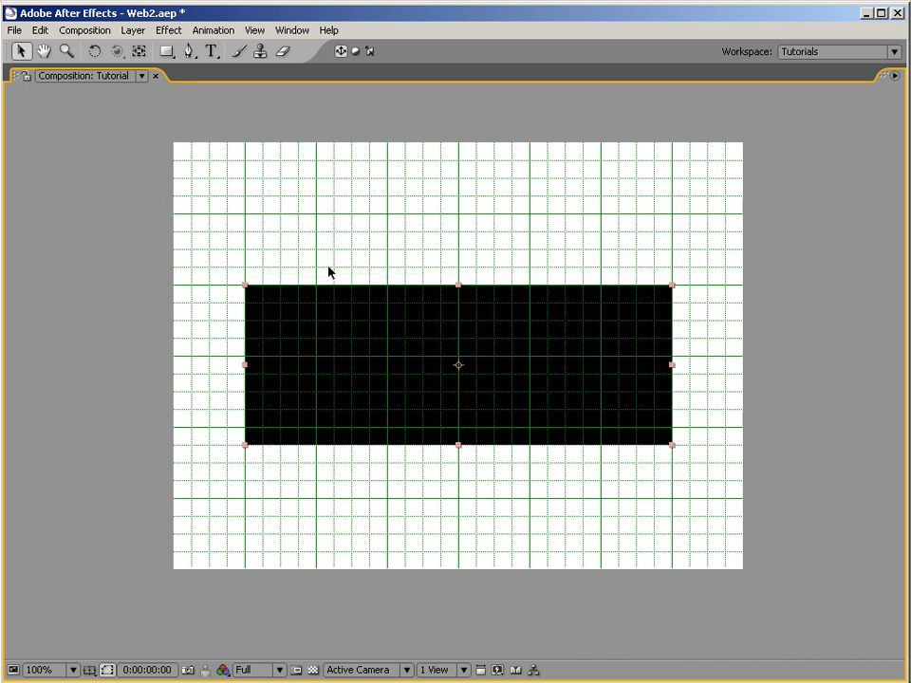
Apply a rectangular mask covering the whole black solid.
{"action": "left_click", "coordinate": [165, 53]}
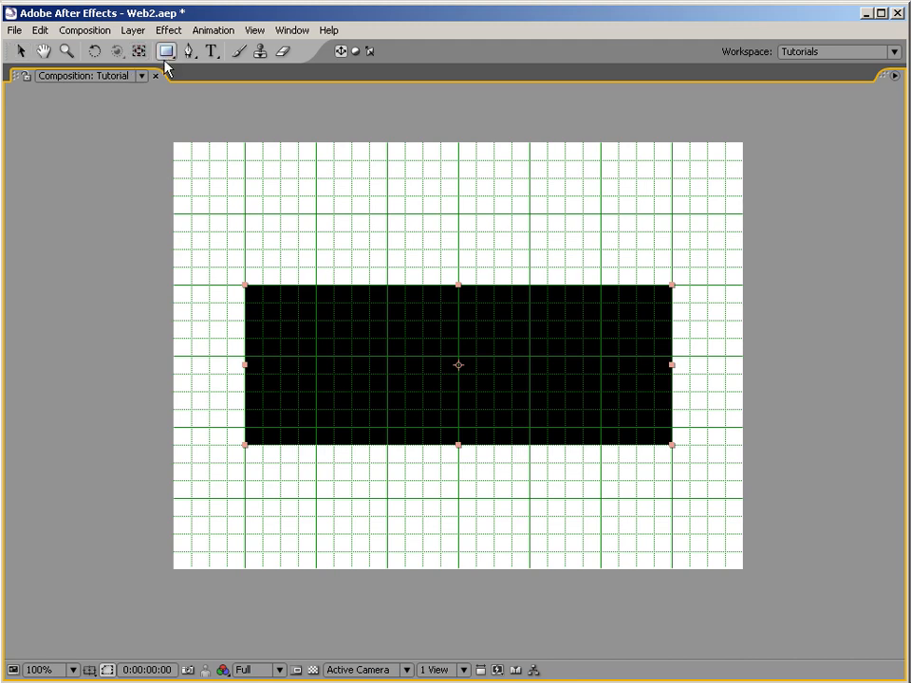
{"action": "left_click", "coordinate": [164, 54]}
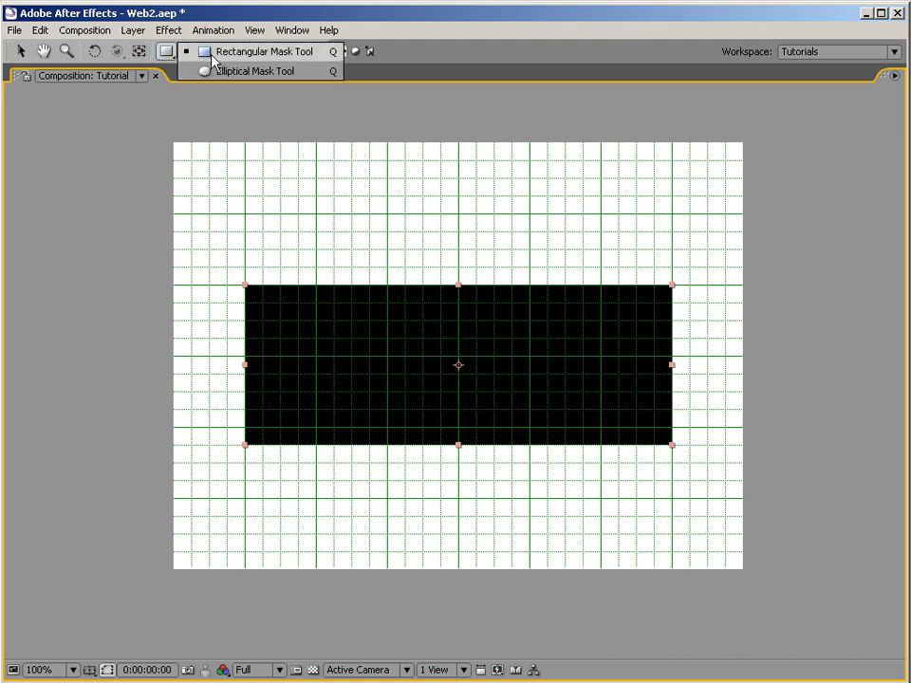
{"action": "double_click", "coordinate": [165, 53]}
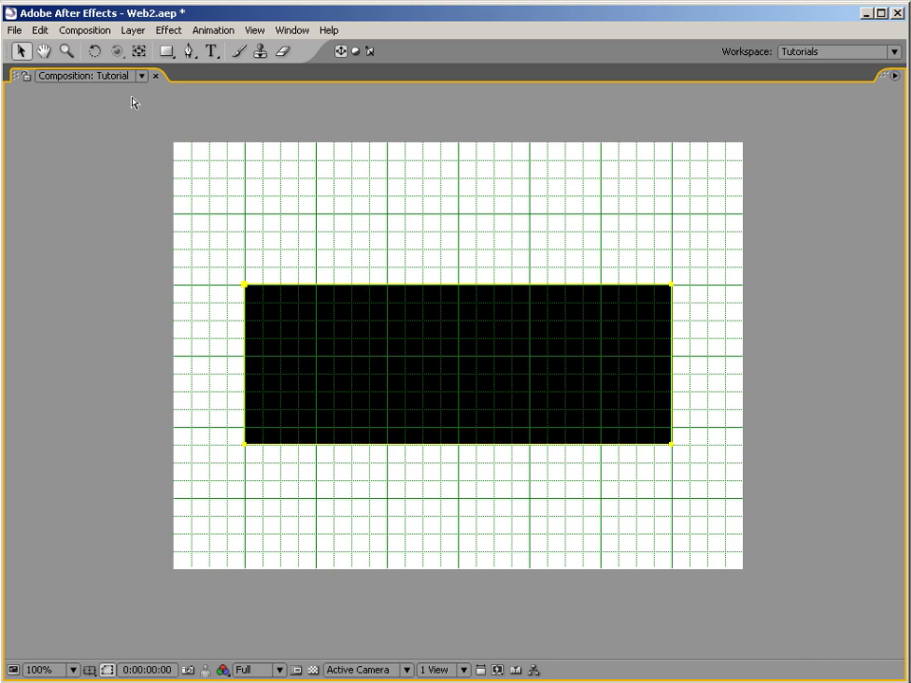
Add mask vertices two grid subdivisions either side of each corner of the black solid and delete the four corner vertices.
{"action": "left_click", "coordinate": [191, 53]}
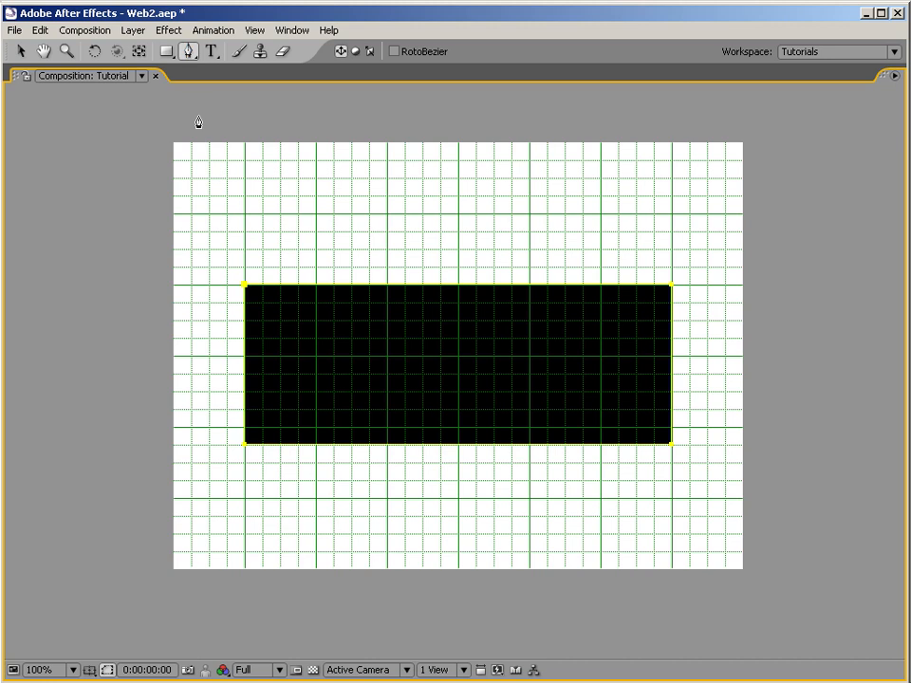
{"action": "left_click", "coordinate": [281, 287]}
{"action": "left_click", "coordinate": [280, 443]}
{"action": "left_click", "coordinate": [671, 411]}
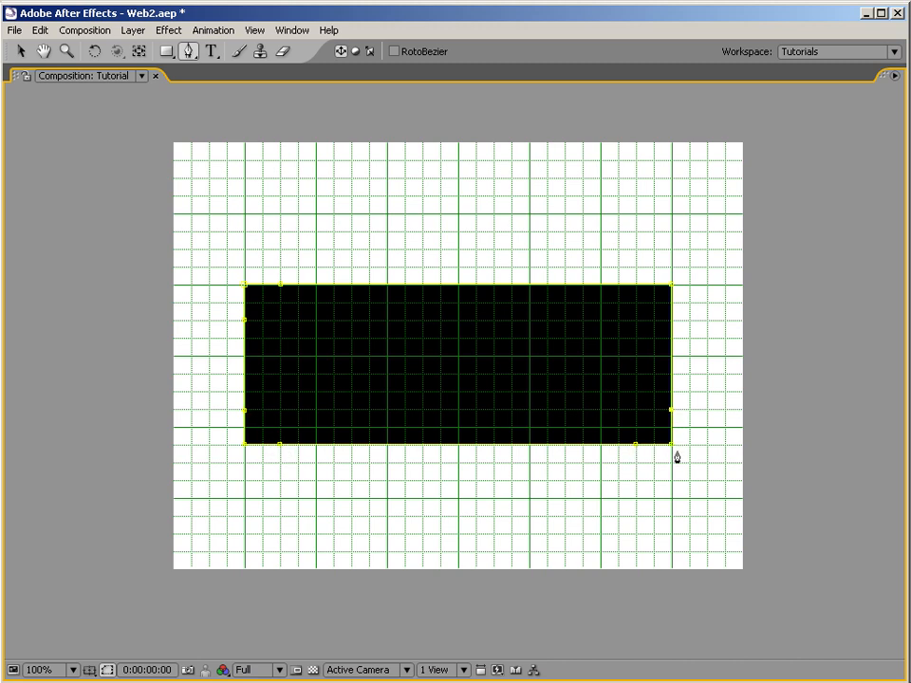
{"action": "left_click", "coordinate": [245, 444]}
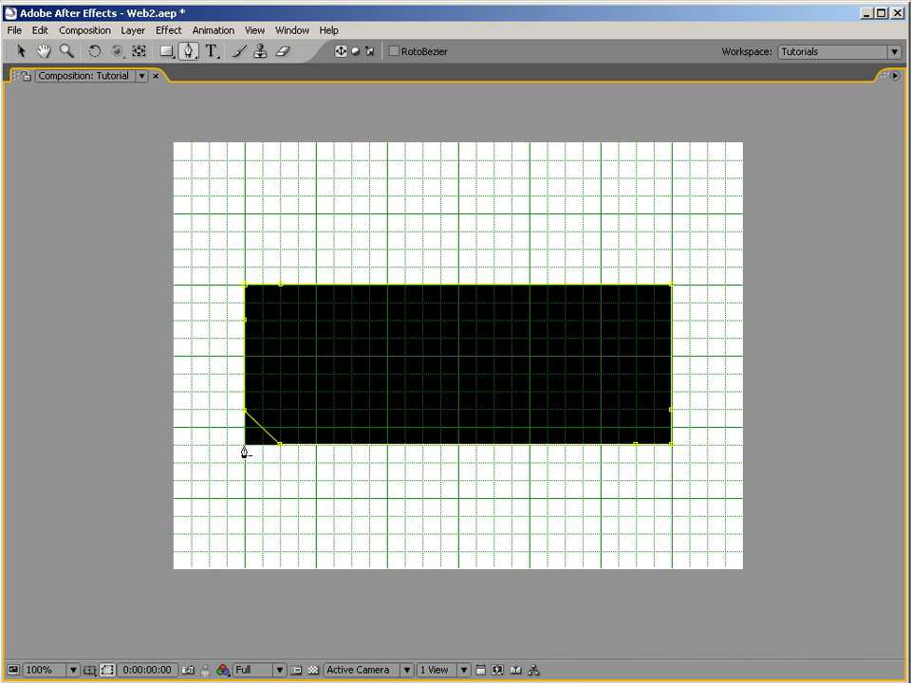
{"action": "left_click", "coordinate": [245, 286]}
{"action": "left_click", "coordinate": [671, 320]}
{"action": "left_click", "coordinate": [636, 285]}
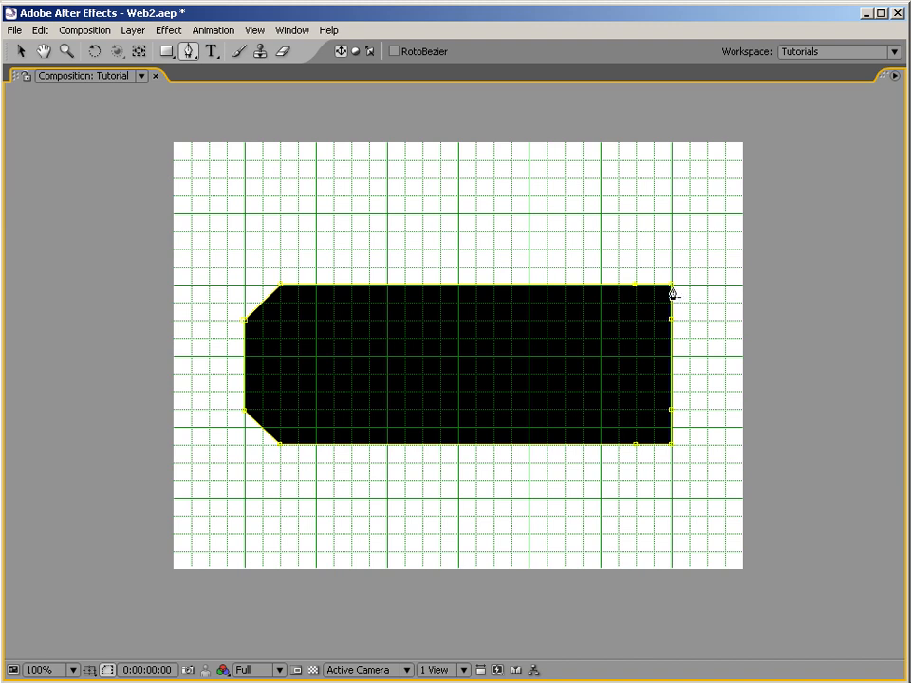
{"action": "left_click", "coordinate": [672, 286]}
{"action": "left_click", "coordinate": [672, 445]}
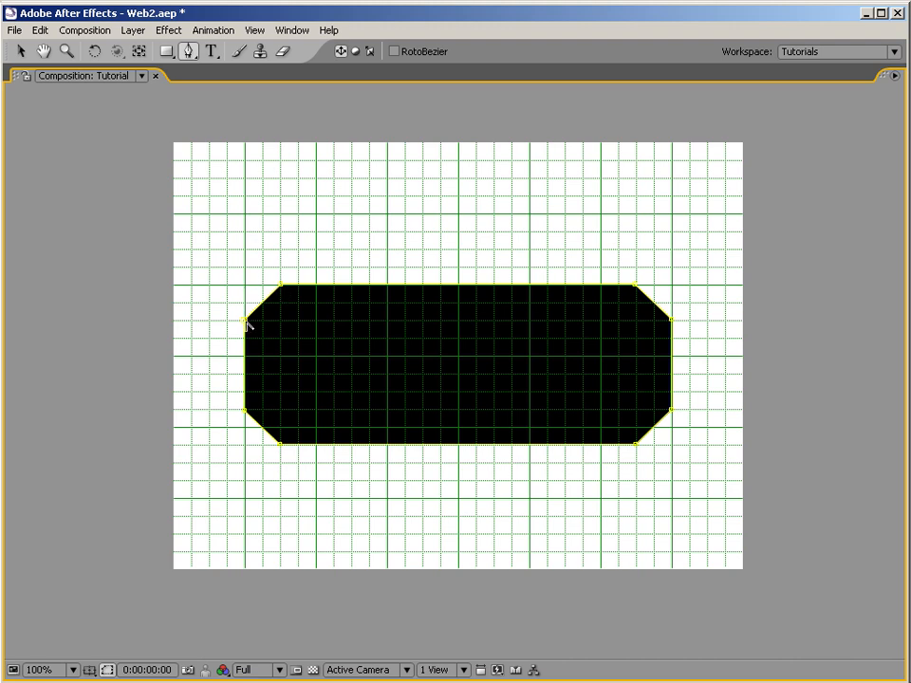
Round the four cut corners of the mask by pulling out curve handles two grid subdivisions long.
{"action": "mouse_move", "coordinate": [245, 321]}
{"action": "left_mouse_down"}
{"action": "mouse_move", "coordinate": [245, 294]}
{"action": "mouse_move", "coordinate": [245, 333]}
{"action": "left_mouse_up"}
{"action": "left_click_drag", "start_coordinate": [247, 355], "coordinate": [258, 360]}
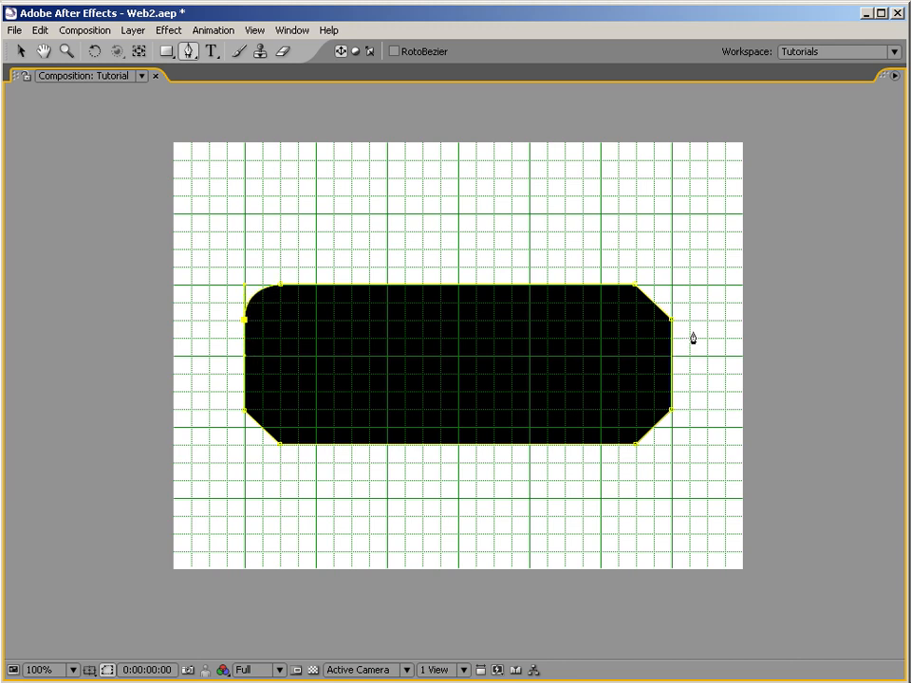
{"action": "left_click_drag", "start_coordinate": [673, 324], "coordinate": [672, 283]}
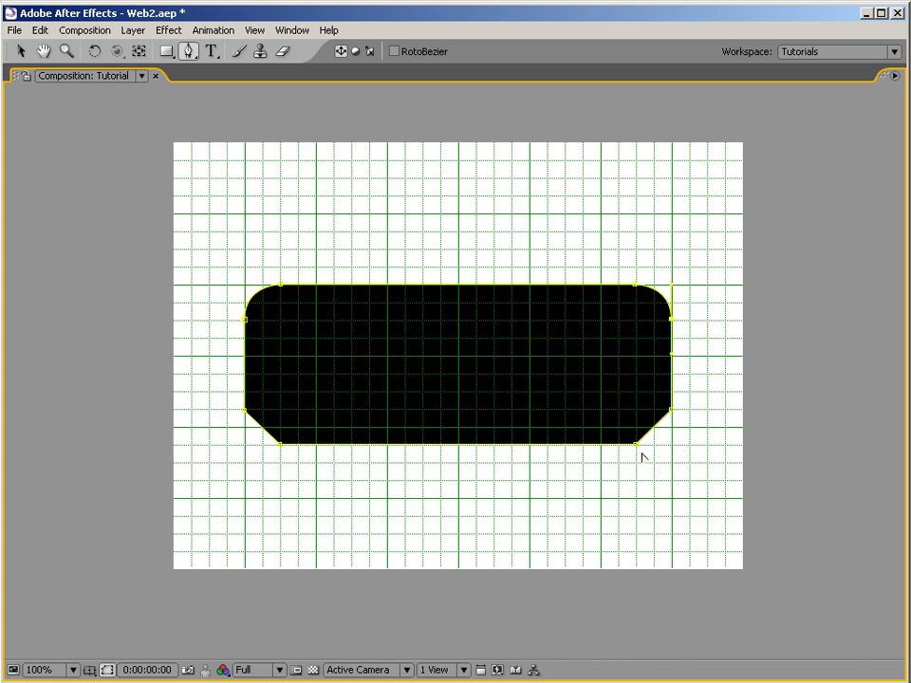
{"action": "left_click_drag", "start_coordinate": [636, 443], "coordinate": [672, 444]}
{"action": "left_click_drag", "start_coordinate": [281, 444], "coordinate": [317, 445]}
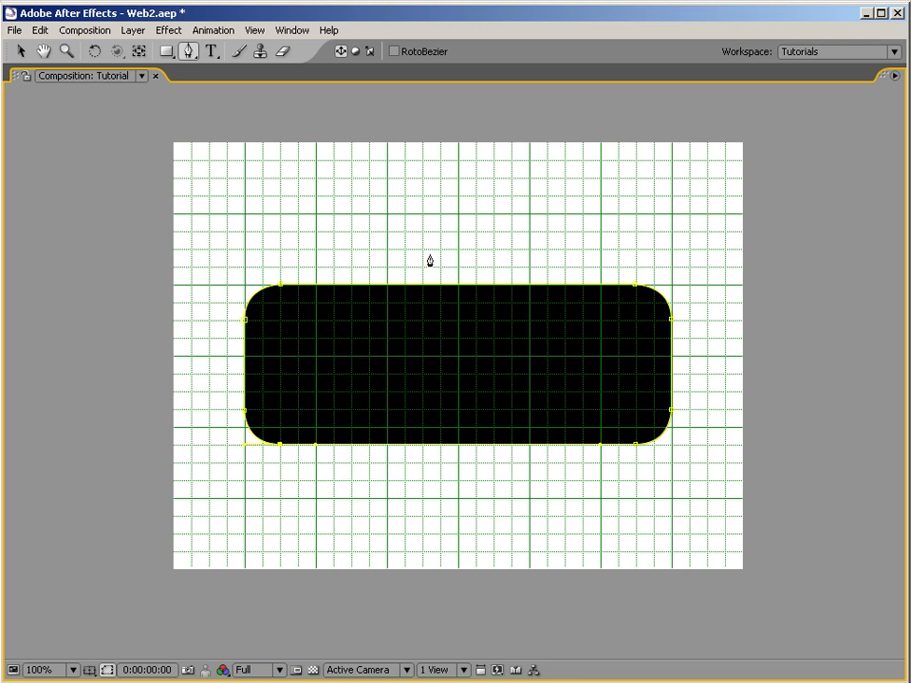
Restore the full panel layout and rename the black solid layer as Button.
{"action": "key", "text": "grave"}
{"action": "left_click_drag", "start_coordinate": [437, 220], "coordinate": [486, 247]}
{"action": "left_click", "coordinate": [265, 345]}
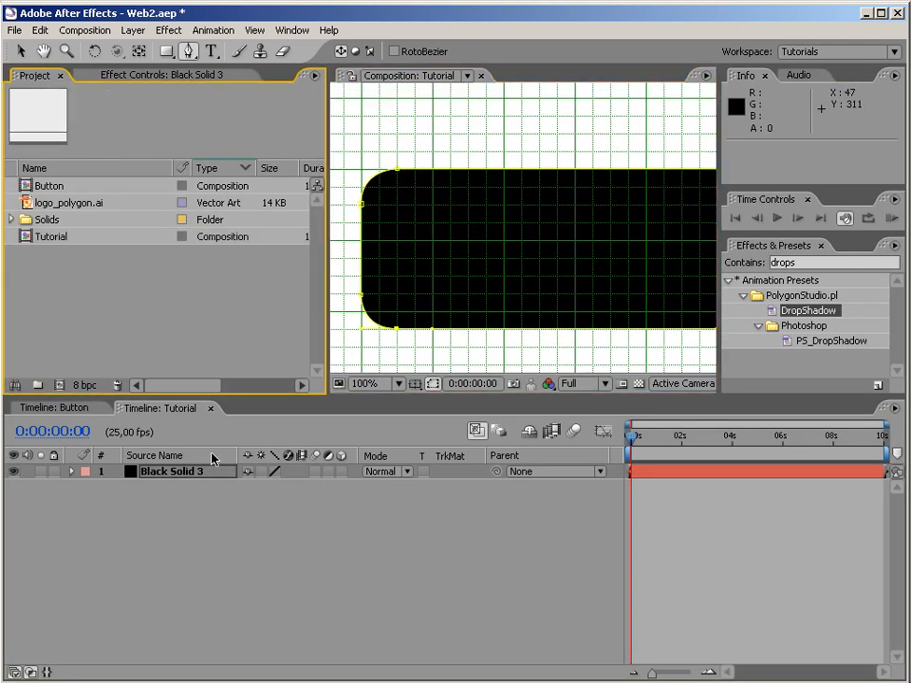
{"action": "left_click", "coordinate": [193, 474]}
{"action": "key", "text": "Return"}
{"action": "type", "text": "Bu"}
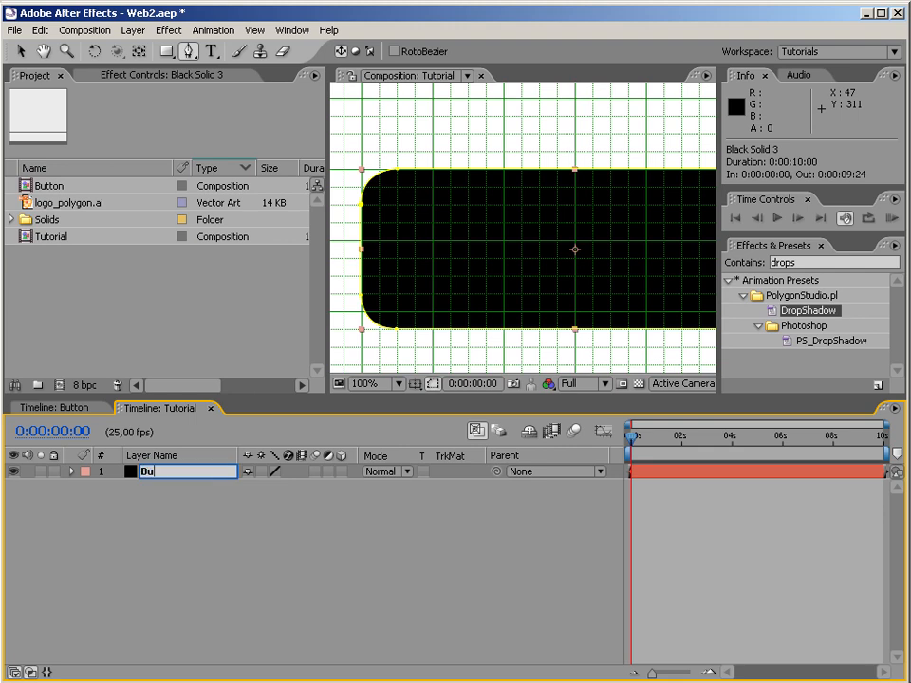
{"action": "type", "text": "tton"}
{"action": "key", "text": "Return"}
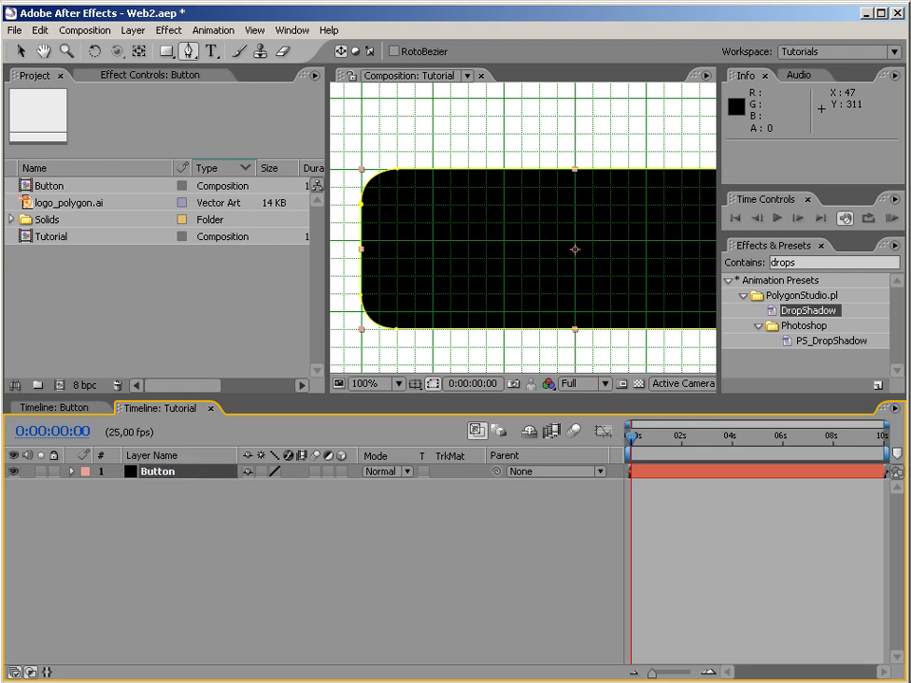
Duplicate the Button layer, place the copy beneath the original and rename it as Stroke.
{"action": "left_click", "coordinate": [285, 530]}
{"action": "left_click", "coordinate": [183, 475]}
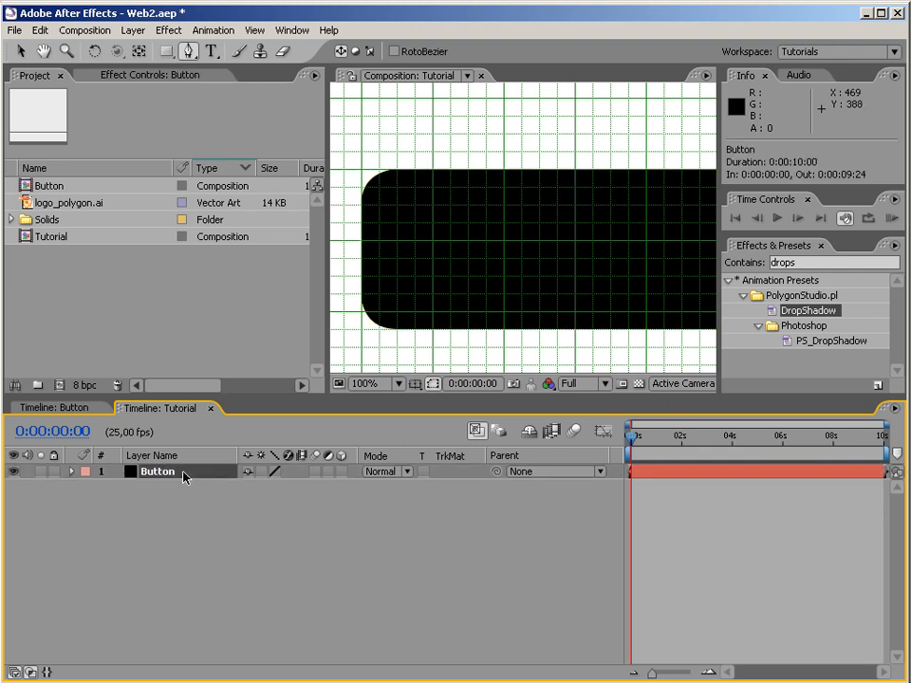
{"action": "key", "text": "ctrl+d"}
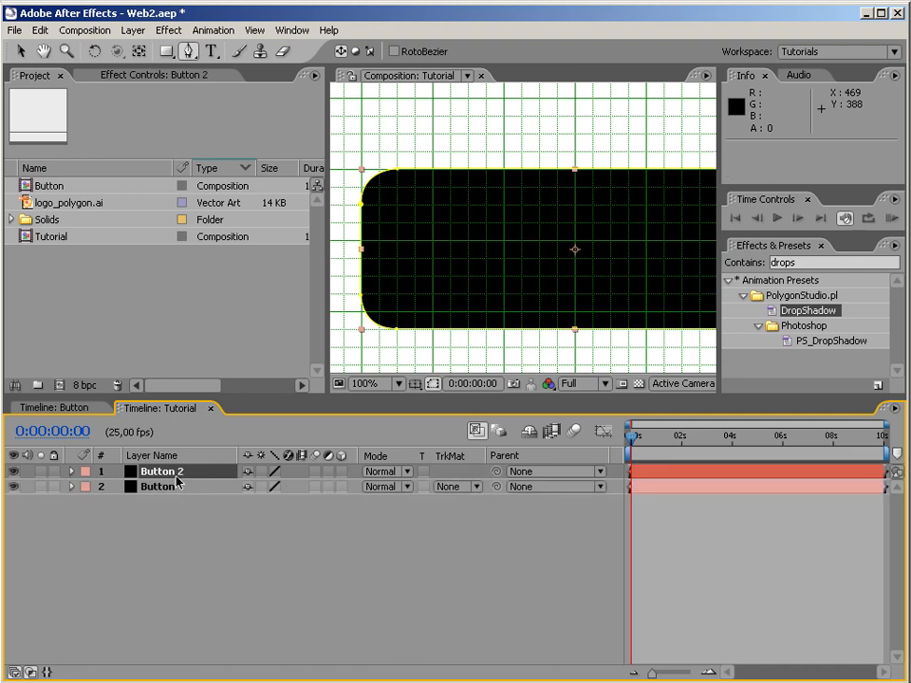
{"action": "left_click_drag", "start_coordinate": [179, 480], "coordinate": [176, 490]}
{"action": "key", "text": "Return"}
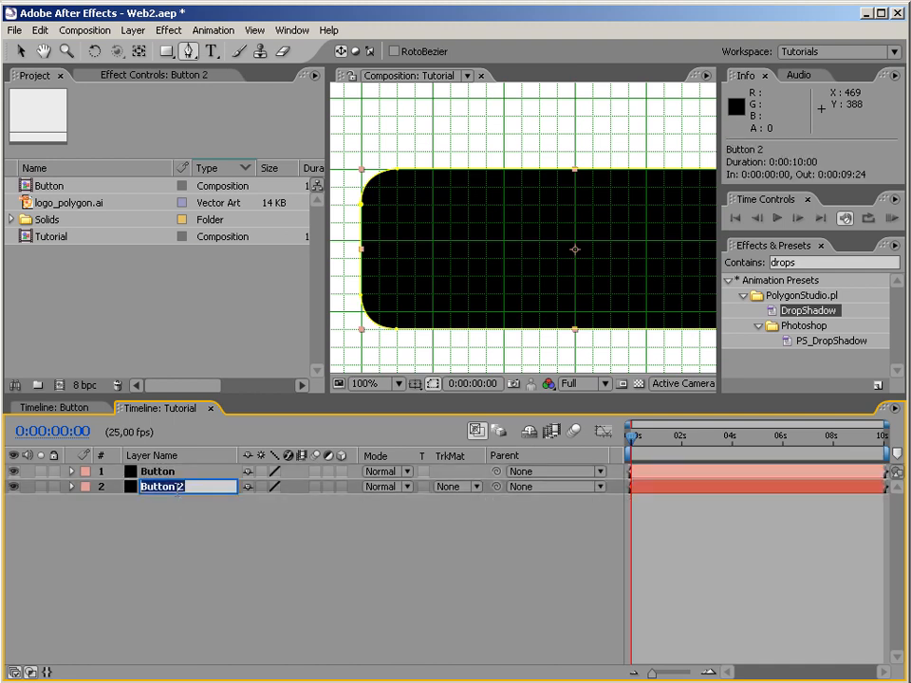
{"action": "type", "text": "Stroke"}
{"action": "key", "text": "Return"}
Apply the PS_Stroke preset to the Stroke layer and collapse all its effect settings.
{"action": "left_click", "coordinate": [803, 262]}
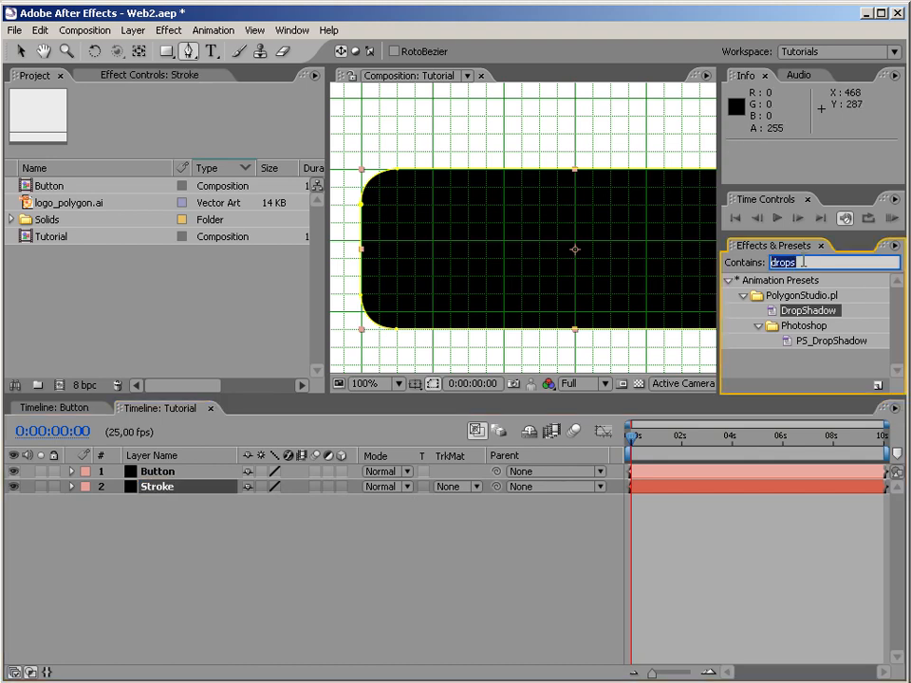
{"action": "type", "text": "PS_S"}
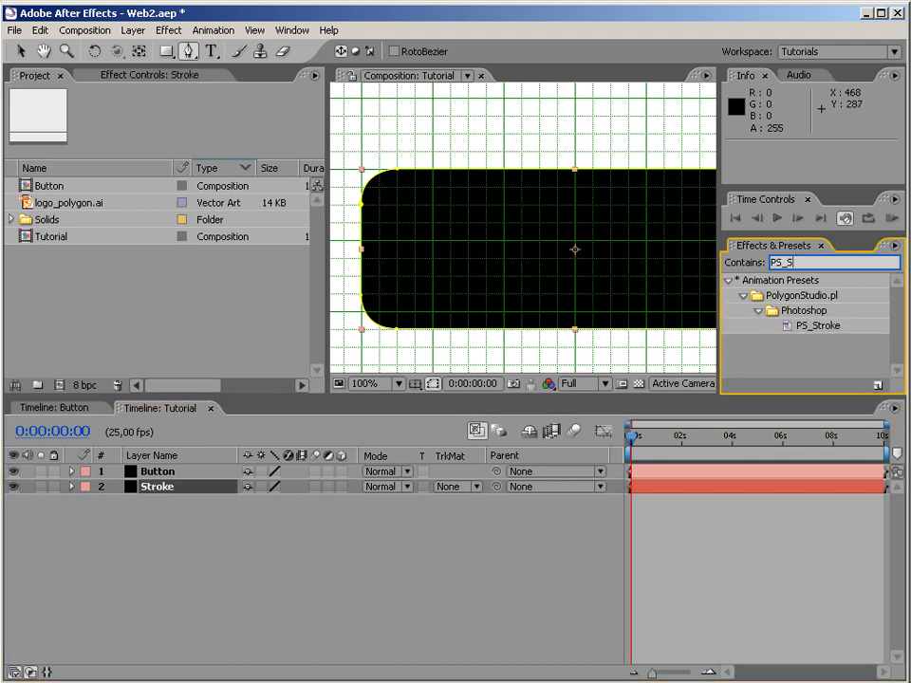
{"action": "mouse_move", "coordinate": [832, 328]}
{"action": "left_mouse_down"}
{"action": "mouse_move", "coordinate": [218, 556]}
{"action": "mouse_move", "coordinate": [167, 490]}
{"action": "left_mouse_up"}
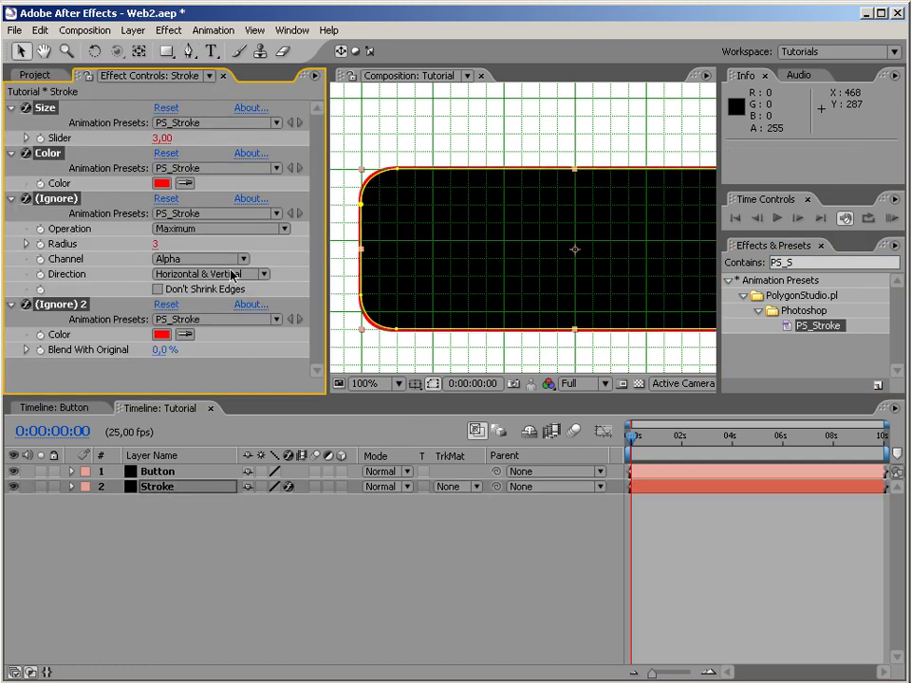
{"action": "left_click", "coordinate": [12, 199], "text": "ctrl"}
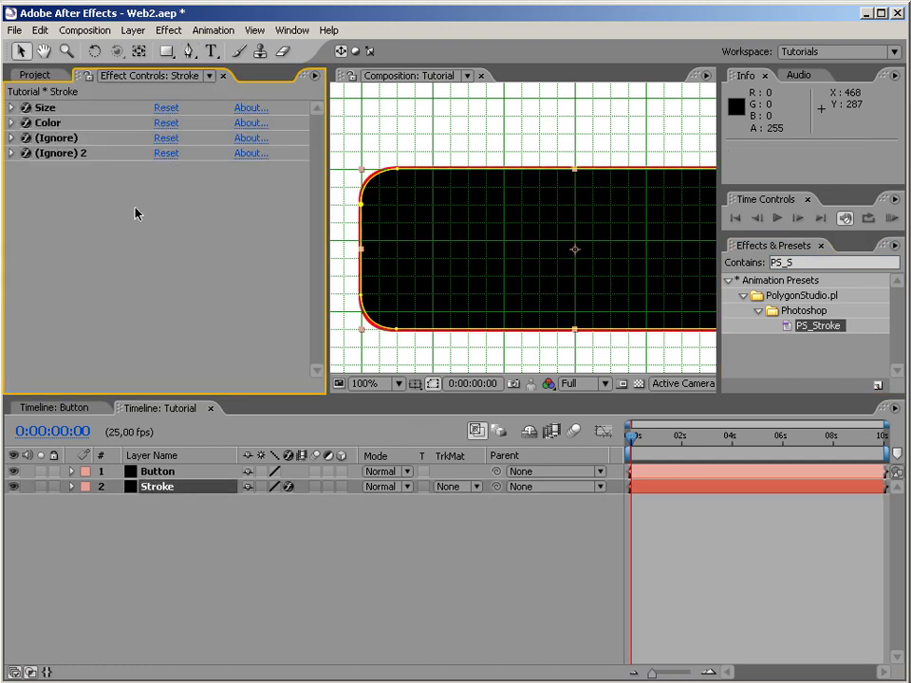
Set the stroke colour on the Stroke layer to white (FFFFFF).
{"action": "left_click", "coordinate": [38, 122]}
{"action": "left_click", "coordinate": [10, 122]}
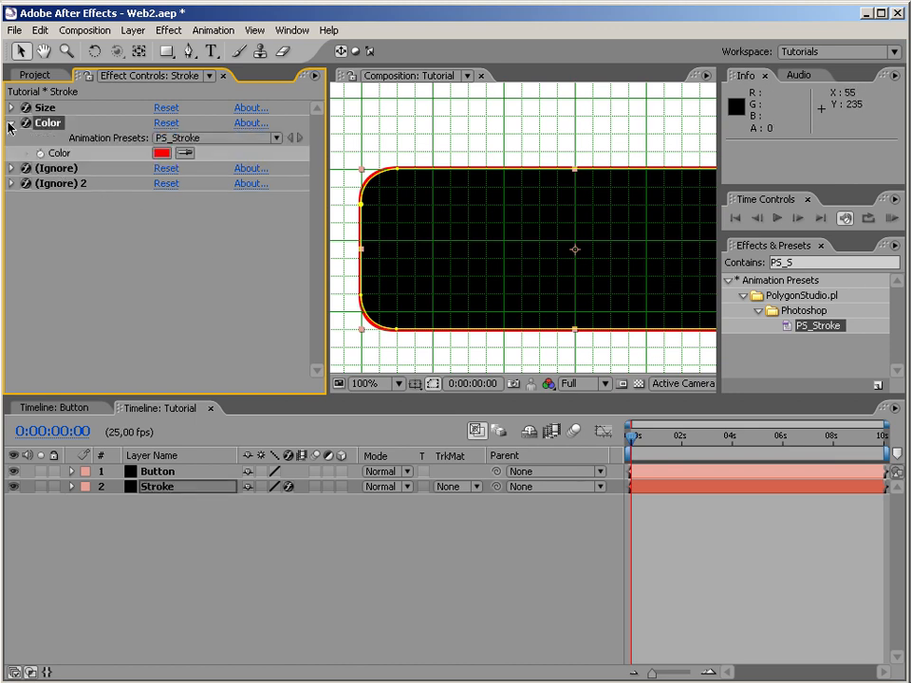
{"action": "left_click", "coordinate": [163, 154]}
{"action": "left_click_drag", "start_coordinate": [331, 415], "coordinate": [301, 400]}
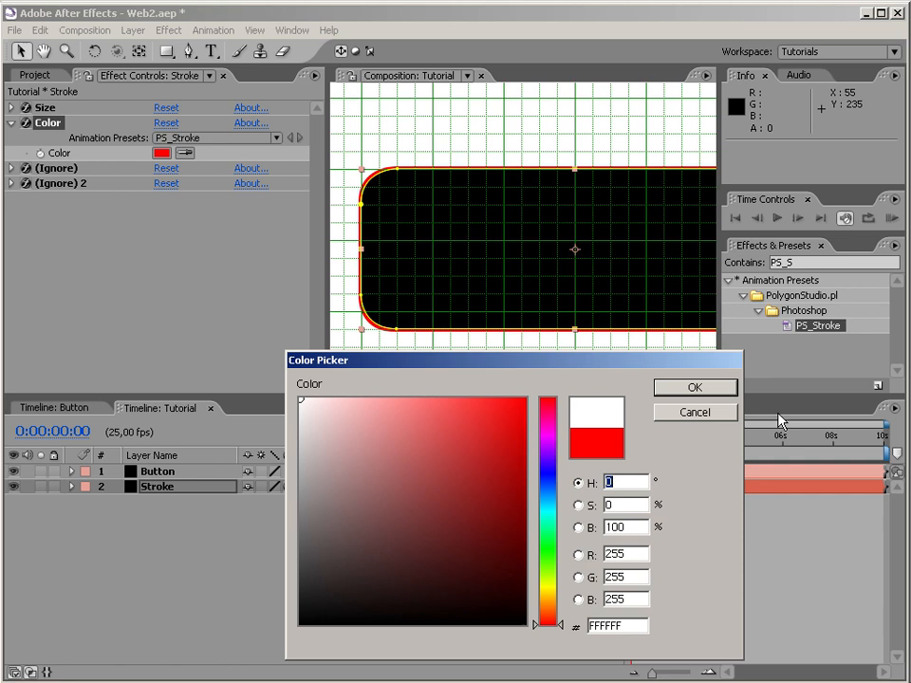
{"action": "left_click", "coordinate": [719, 391]}
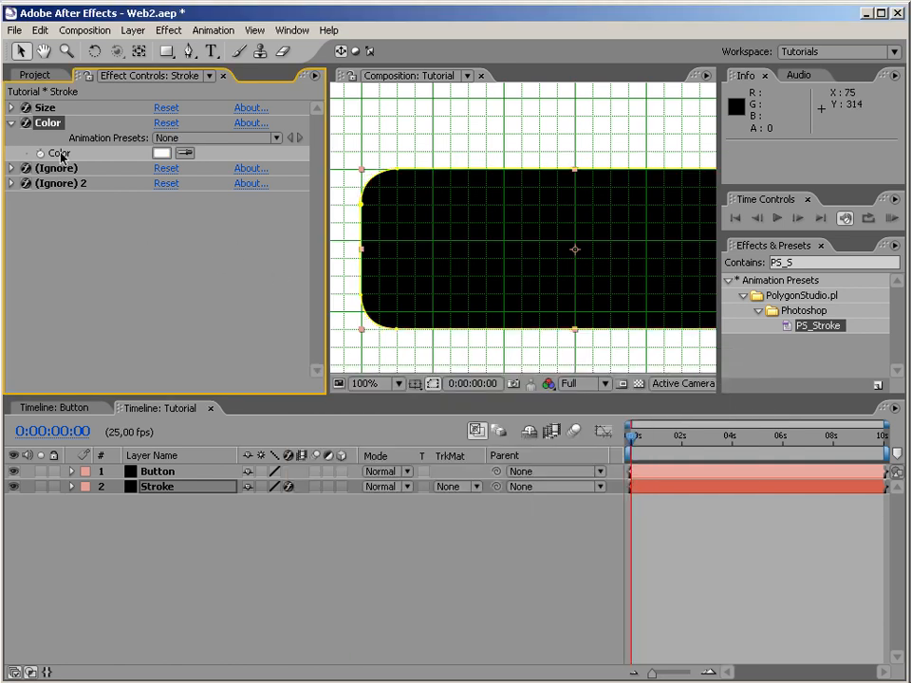
{"action": "left_click", "coordinate": [14, 128]}
{"action": "left_click", "coordinate": [11, 123]}
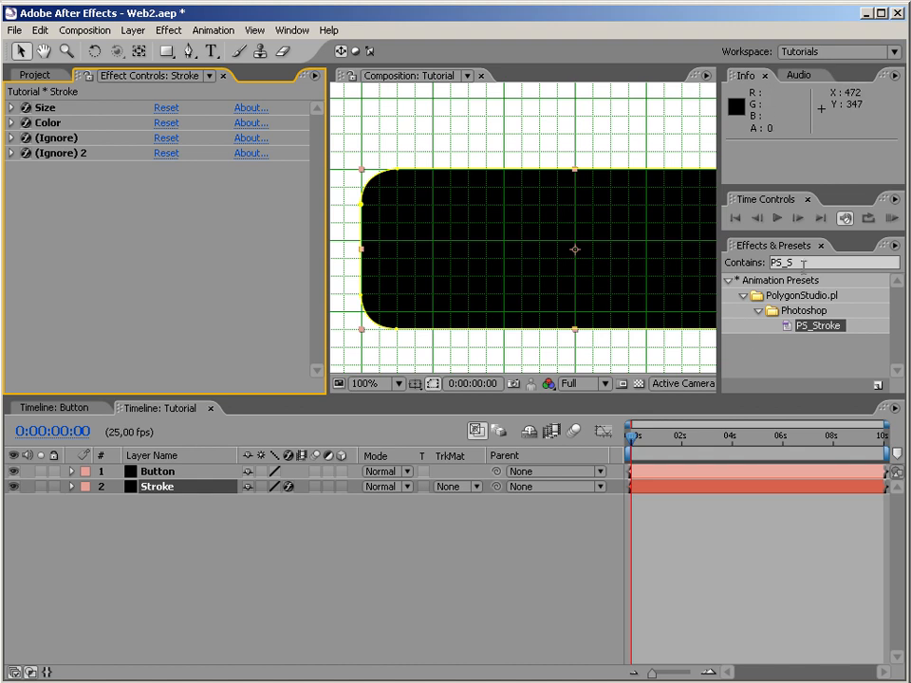
Apply the Drop Shadow effect to the Stroke layer with distance 0 and softness 39.
{"action": "left_click_drag", "start_coordinate": [816, 262], "coordinate": [705, 252]}
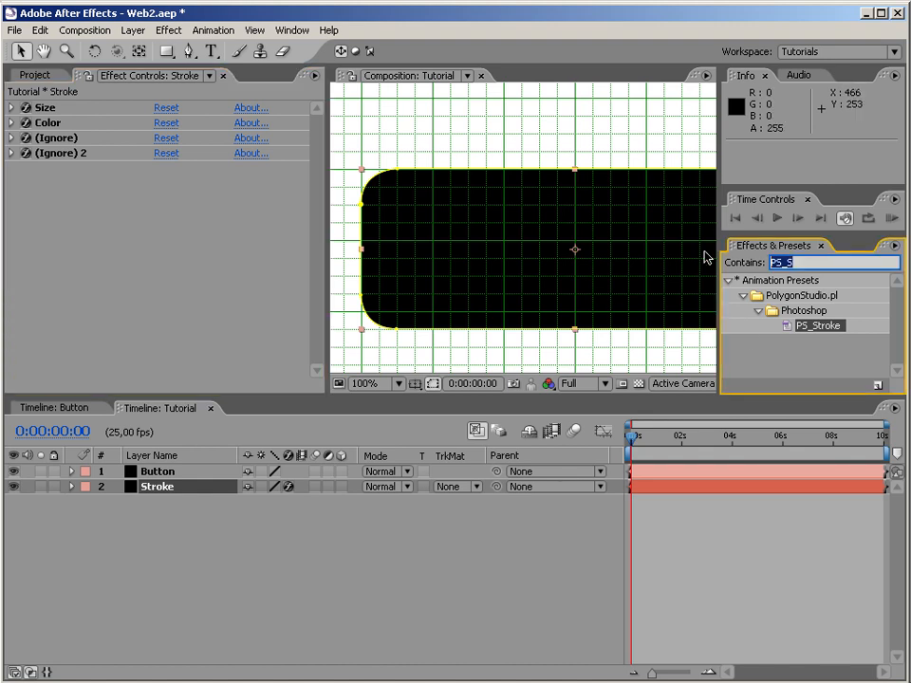
{"action": "type", "text": "drop s"}
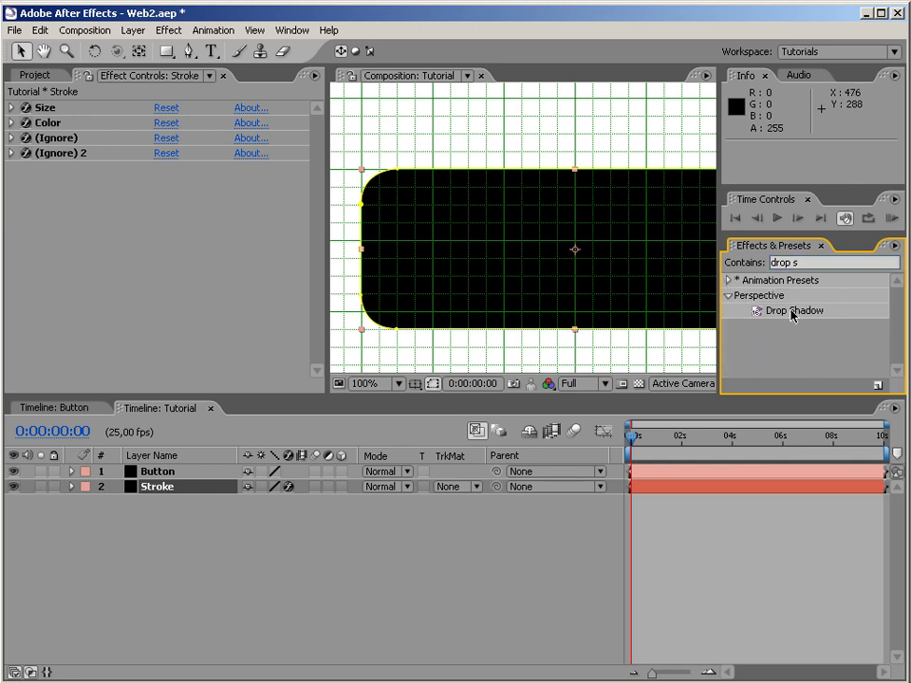
{"action": "mouse_move", "coordinate": [792, 313]}
{"action": "left_mouse_down"}
{"action": "mouse_move", "coordinate": [362, 475]}
{"action": "mouse_move", "coordinate": [190, 487]}
{"action": "left_mouse_up"}
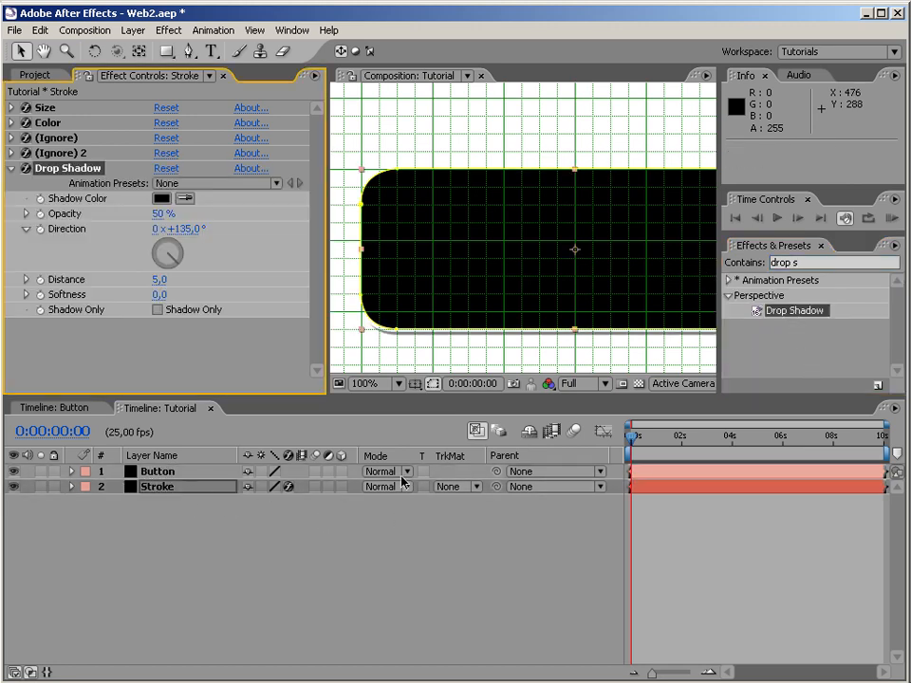
{"action": "left_click", "coordinate": [158, 280]}
{"action": "type", "text": "0"}
{"action": "key", "text": "Return"}
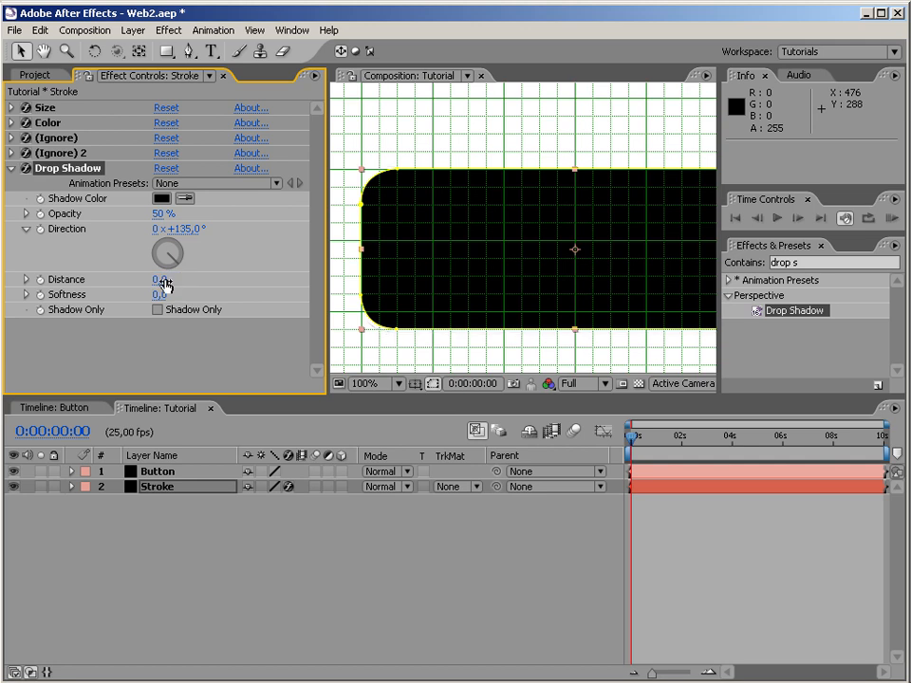
{"action": "left_click_drag", "start_coordinate": [167, 298], "coordinate": [190, 290]}
Hide the composition grid and zoom the composition view out to 50%.
{"action": "left_click", "coordinate": [254, 29]}
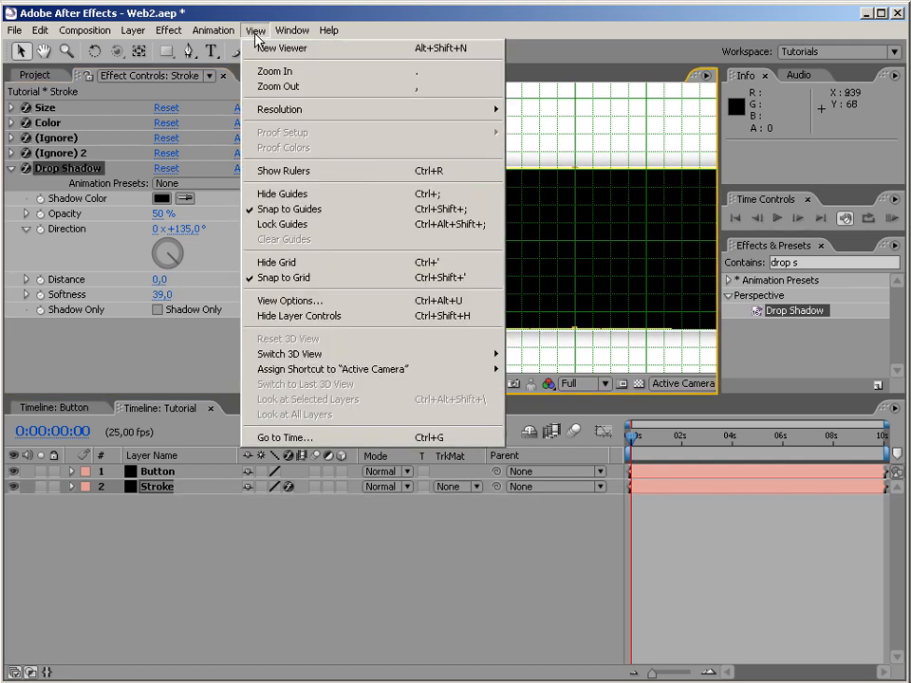
{"action": "left_click", "coordinate": [329, 263]}
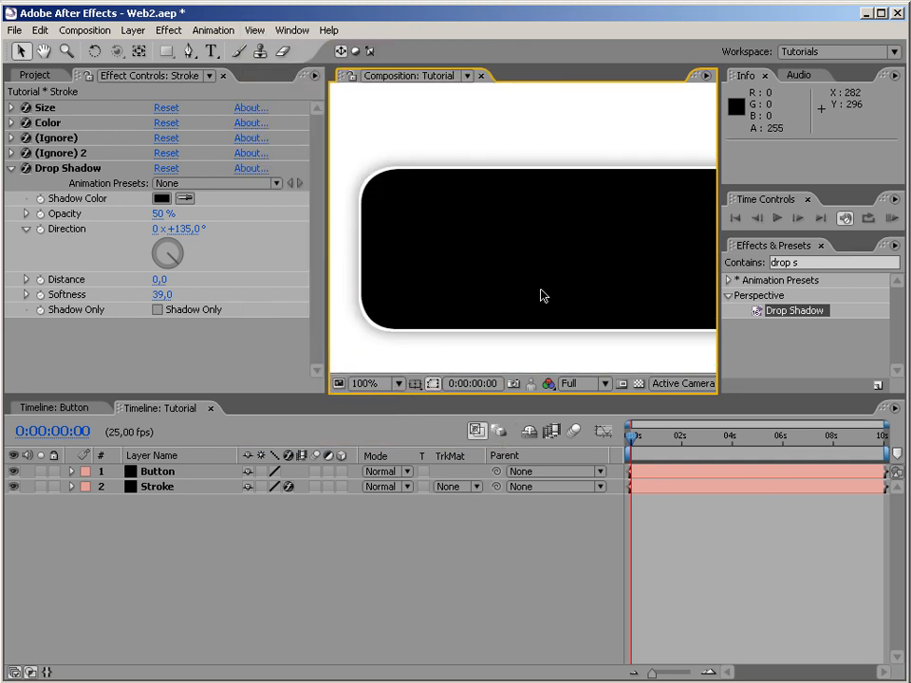
{"action": "scroll", "coordinate": [543, 295], "scroll_direction": "down", "scroll_amount": 2}
{"action": "left_click", "coordinate": [395, 564]}
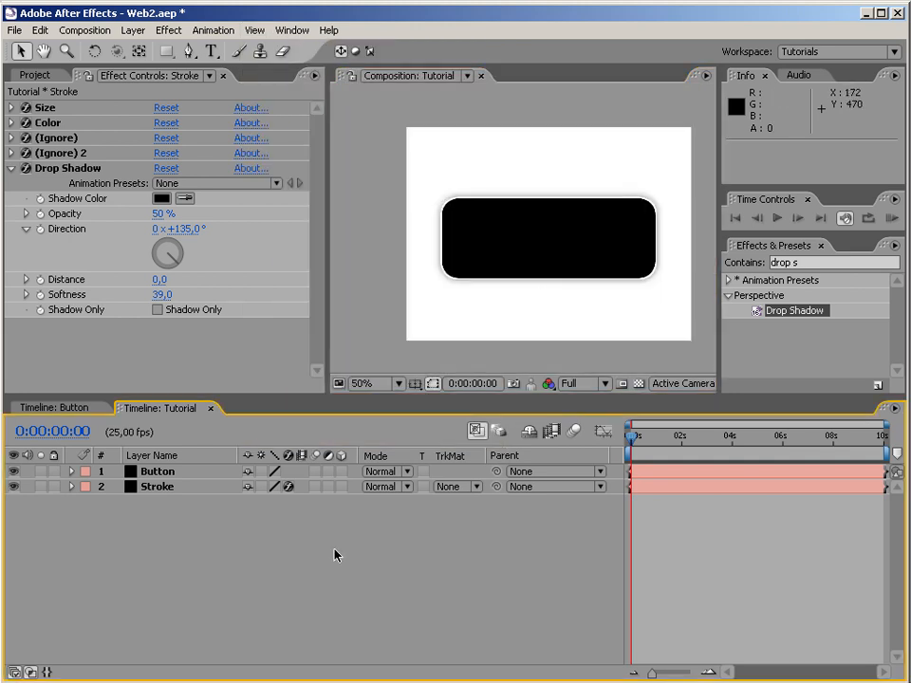
Apply the PS_GradientOverlay preset to the Button layer.
{"action": "left_click", "coordinate": [154, 475]}
{"action": "left_click", "coordinate": [807, 262]}
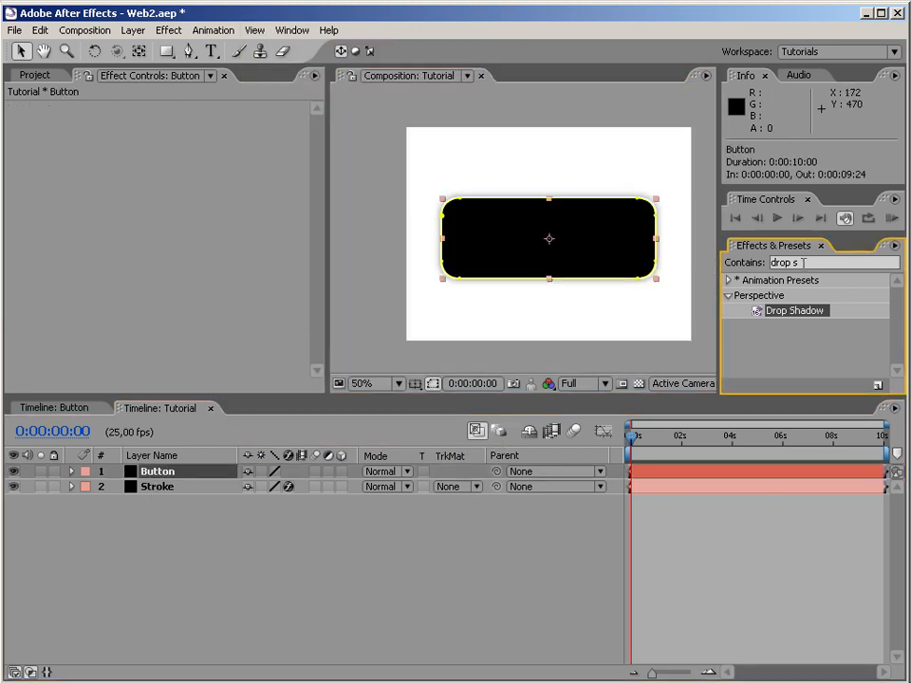
{"action": "type", "text": "PS_"}
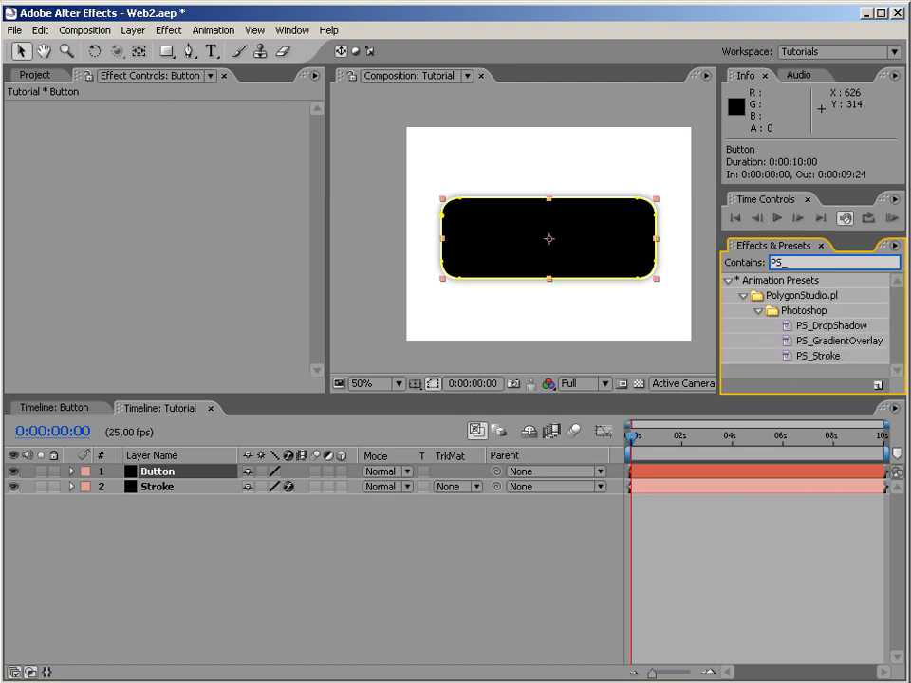
{"action": "type", "text": "G"}
{"action": "left_click_drag", "start_coordinate": [822, 326], "coordinate": [181, 482]}
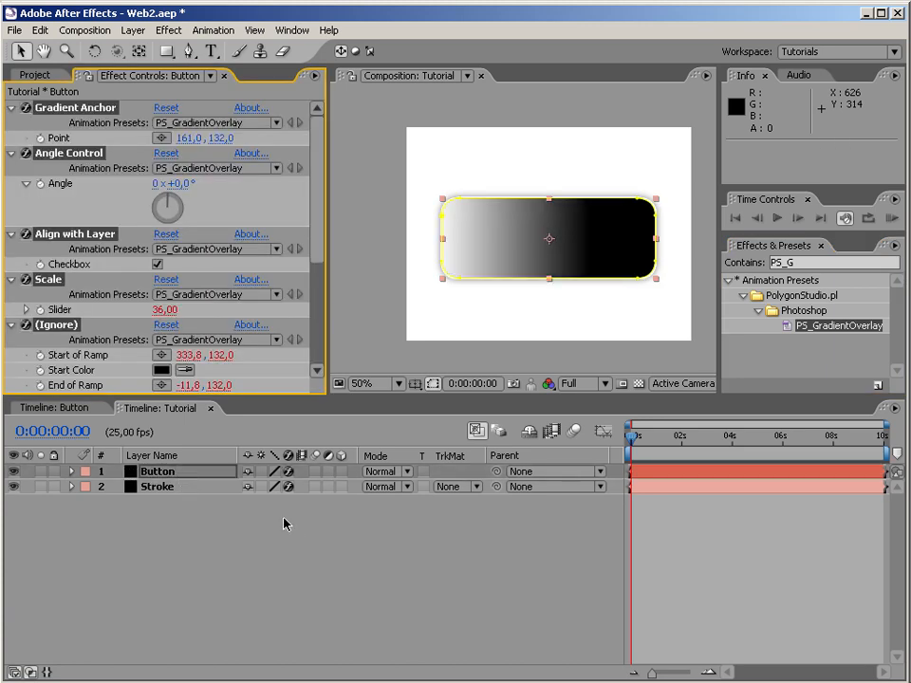
Set the gradient overlay's angle to 90° on the Button layer.
{"action": "left_click", "coordinate": [176, 183]}
{"action": "type", "text": "90"}
{"action": "key", "text": "Return"}
{"action": "left_click", "coordinate": [406, 551]}
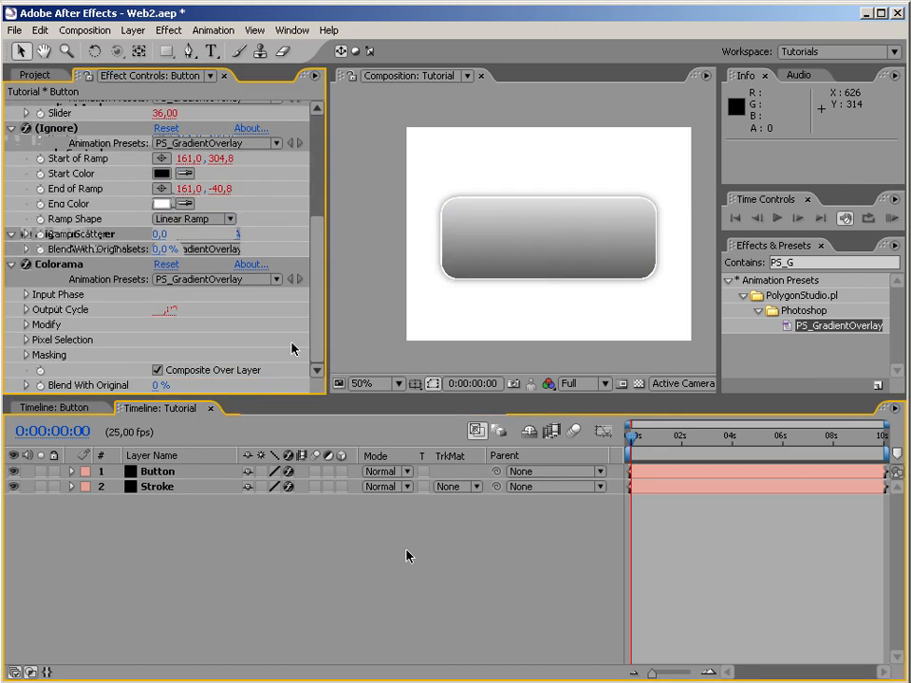
Recolour the white stop of the Colorama output cycle to red on the Button layer.
{"action": "left_click", "coordinate": [26, 310]}
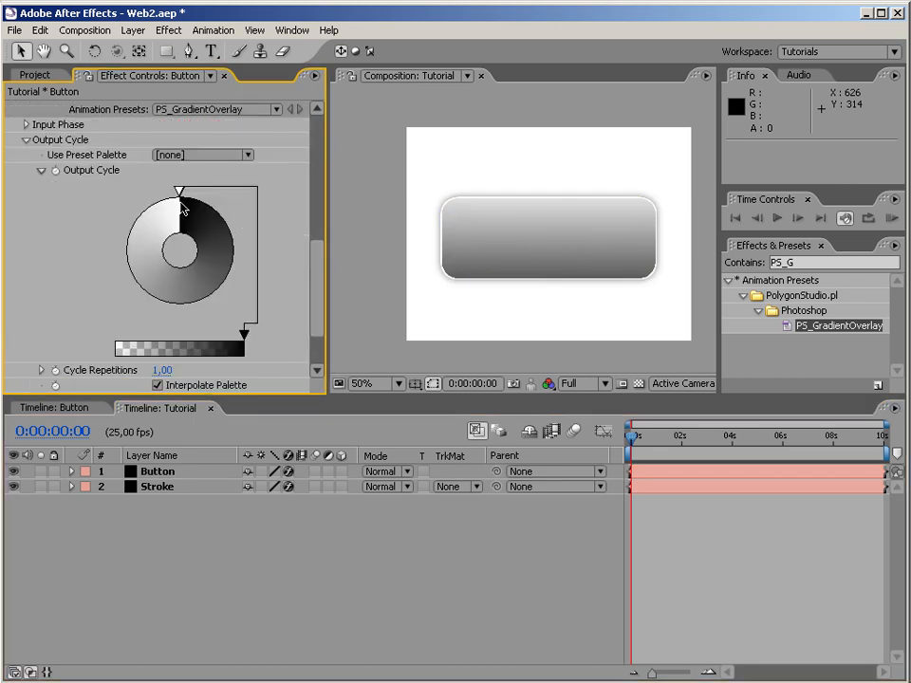
{"action": "double_click", "coordinate": [181, 193]}
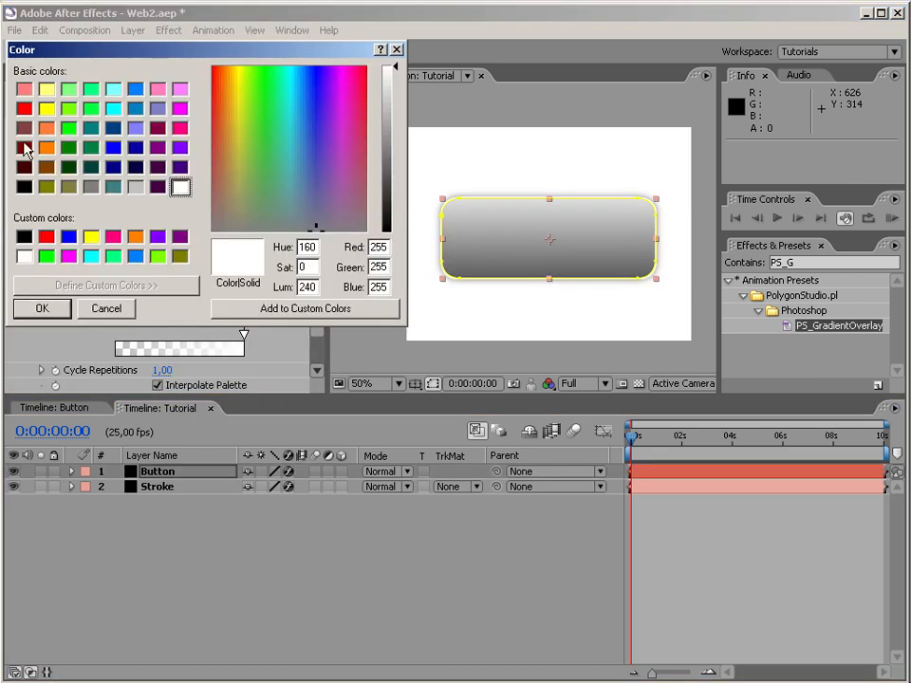
{"action": "left_click", "coordinate": [24, 108]}
{"action": "left_click", "coordinate": [42, 308]}
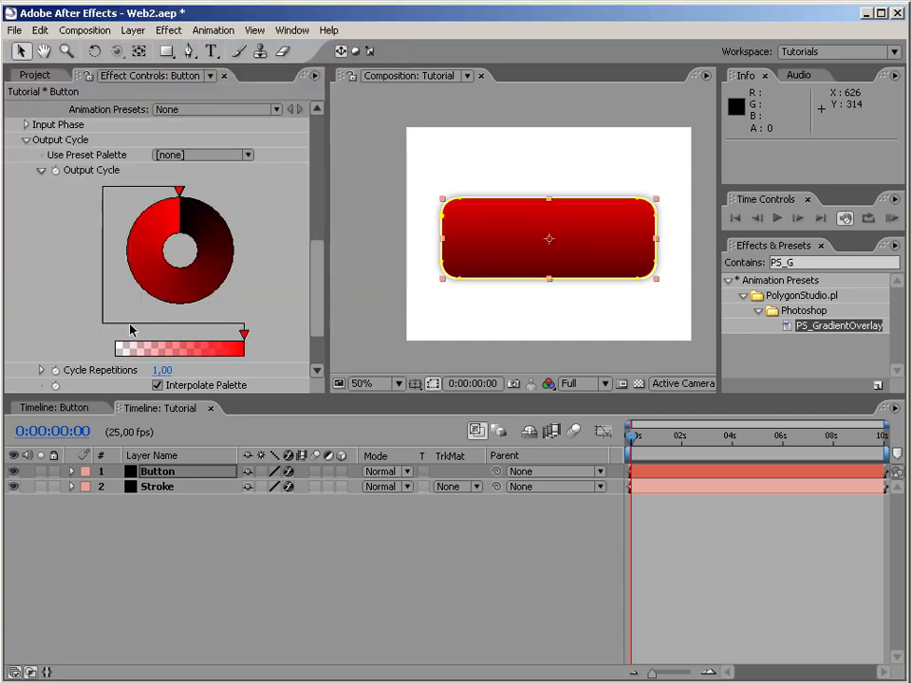
Set the gradient overlay's scale to 19 and move its gradient anchor to the button's centre at 235, 90.
{"action": "left_click_drag", "start_coordinate": [319, 279], "coordinate": [316, 207]}
{"action": "left_click_drag", "start_coordinate": [167, 242], "coordinate": [145, 239]}
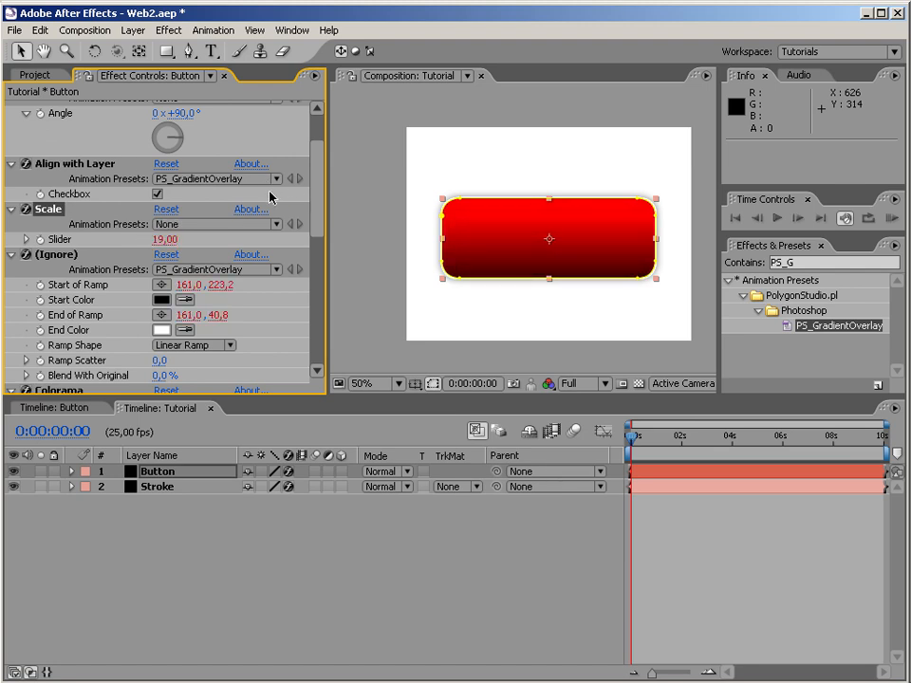
{"action": "left_click_drag", "start_coordinate": [316, 195], "coordinate": [319, 152]}
{"action": "left_click", "coordinate": [76, 108]}
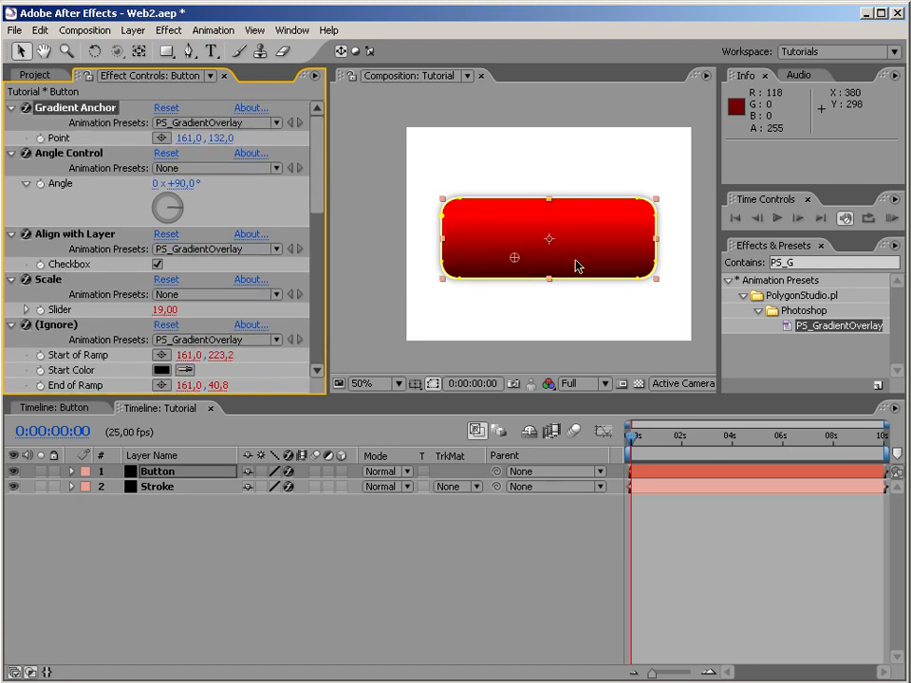
{"action": "left_click_drag", "start_coordinate": [519, 260], "coordinate": [551, 240]}
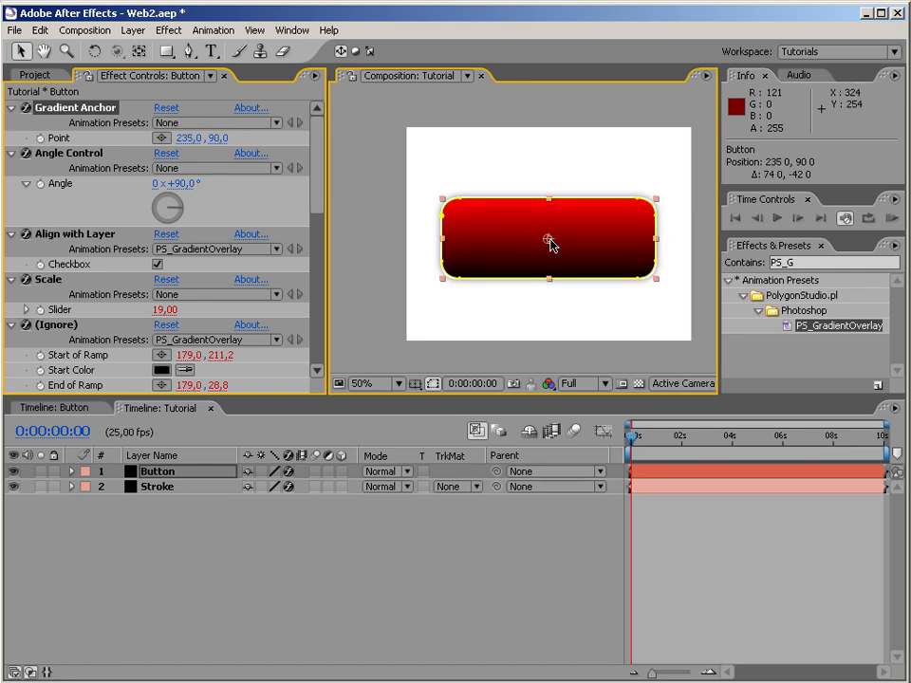
{"action": "left_click", "coordinate": [400, 355]}
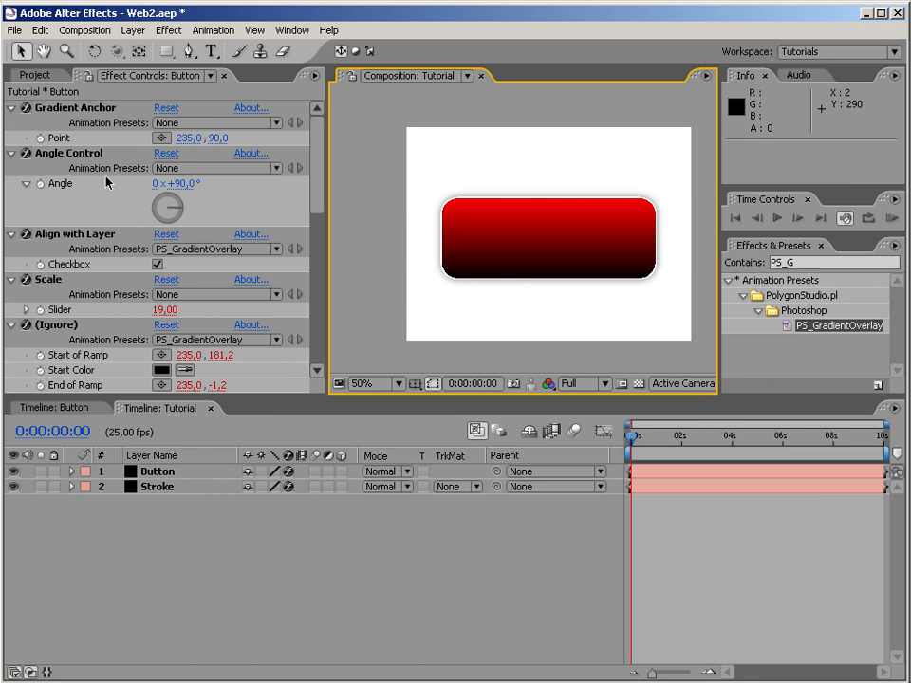
Collapse the settings of all gradient overlay effects on the Button layer.
{"action": "left_click", "coordinate": [11, 153]}
{"action": "left_click", "coordinate": [11, 168]}
{"action": "left_click", "coordinate": [11, 183]}
{"action": "left_click", "coordinate": [11, 198]}
{"action": "left_click", "coordinate": [11, 213]}
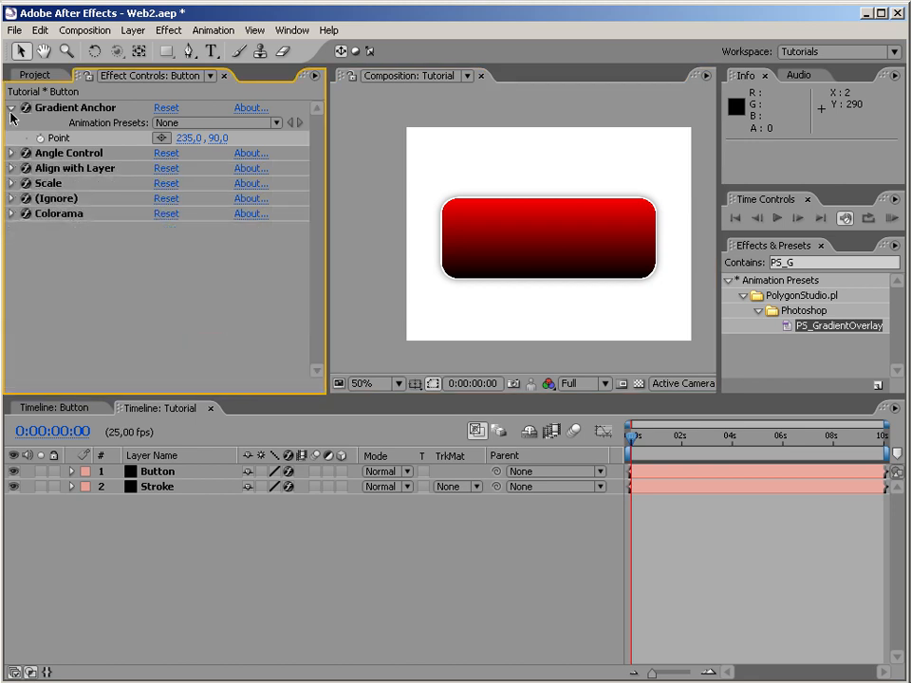
{"action": "left_click", "coordinate": [11, 107]}
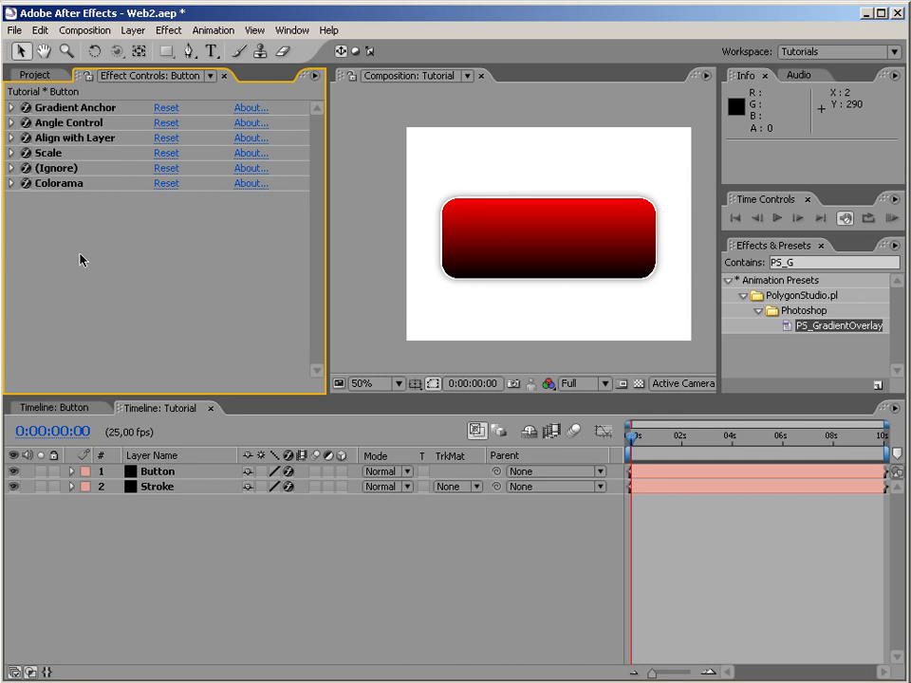
Duplicate the Button layer and rename the copy Glass.
{"action": "left_click", "coordinate": [157, 471]}
{"action": "key", "text": "ctrl+d"}
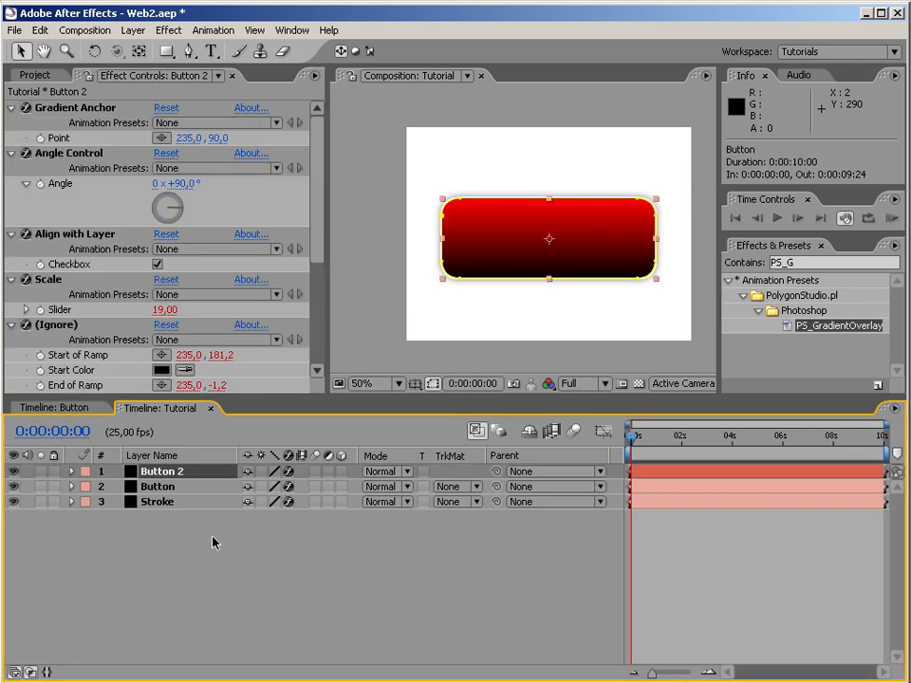
{"action": "key", "text": "Return"}
{"action": "type", "text": "Glass"}
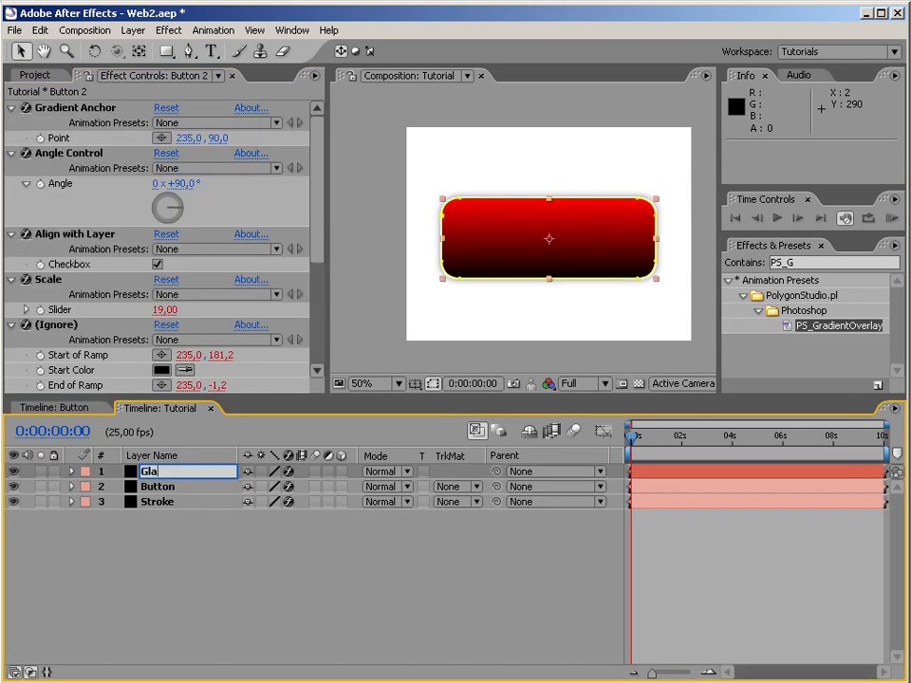
{"action": "key", "text": "Return"}
Remove all effects from the Glass layer.
{"action": "left_click", "coordinate": [62, 279]}
{"action": "key", "text": "ctrl+a"}
{"action": "key", "text": "Delete"}
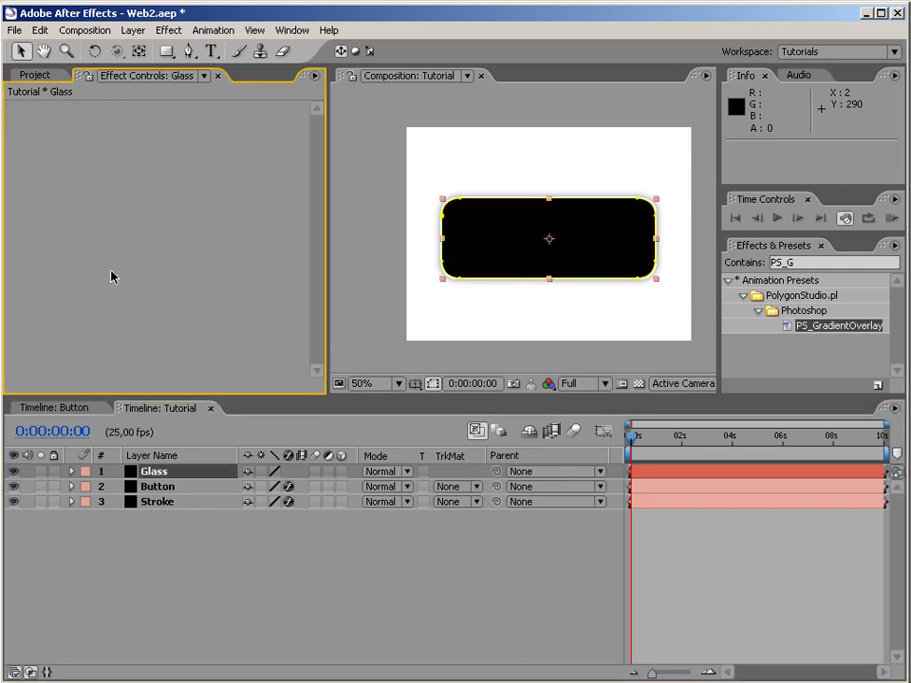
Duplicate the Glass layer, rename the copy Mask and hide it.
{"action": "left_click", "coordinate": [167, 472]}
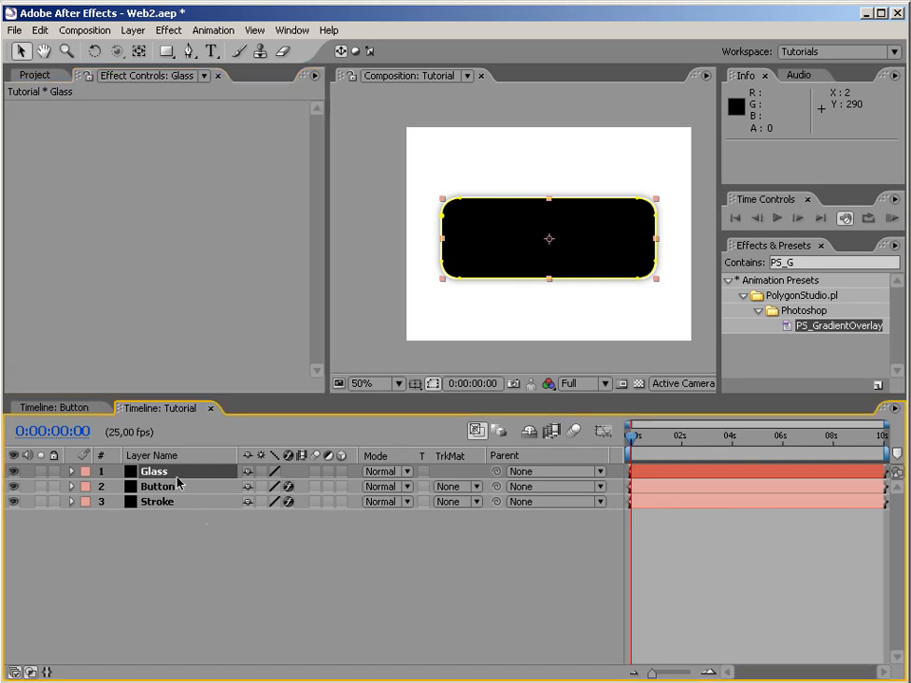
{"action": "key", "text": "ctrl+d"}
{"action": "key", "text": "Return"}
{"action": "type", "text": "Mask"}
{"action": "key", "text": "Return"}
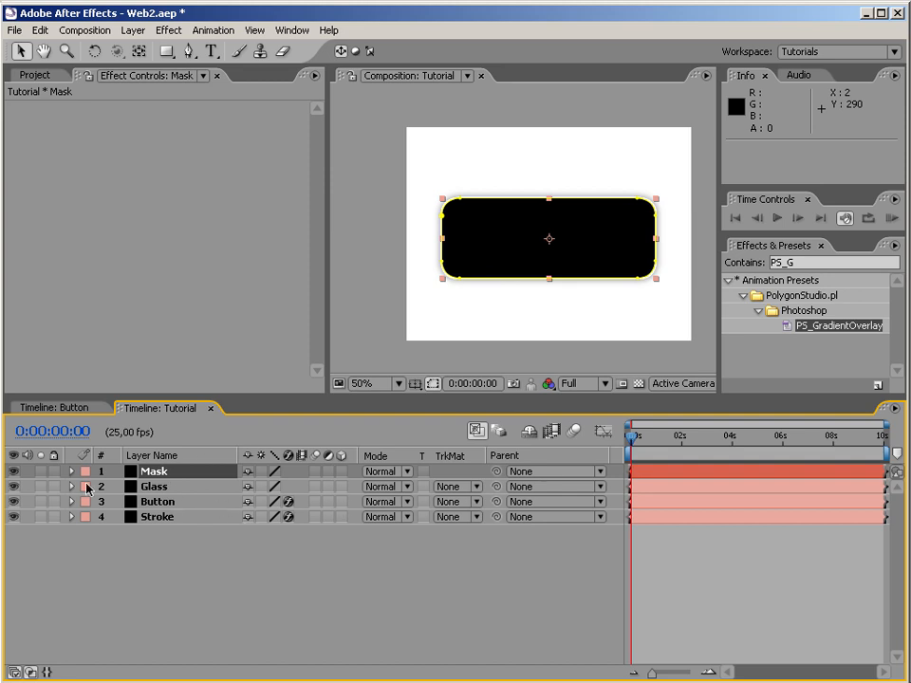
{"action": "left_click", "coordinate": [13, 473]}
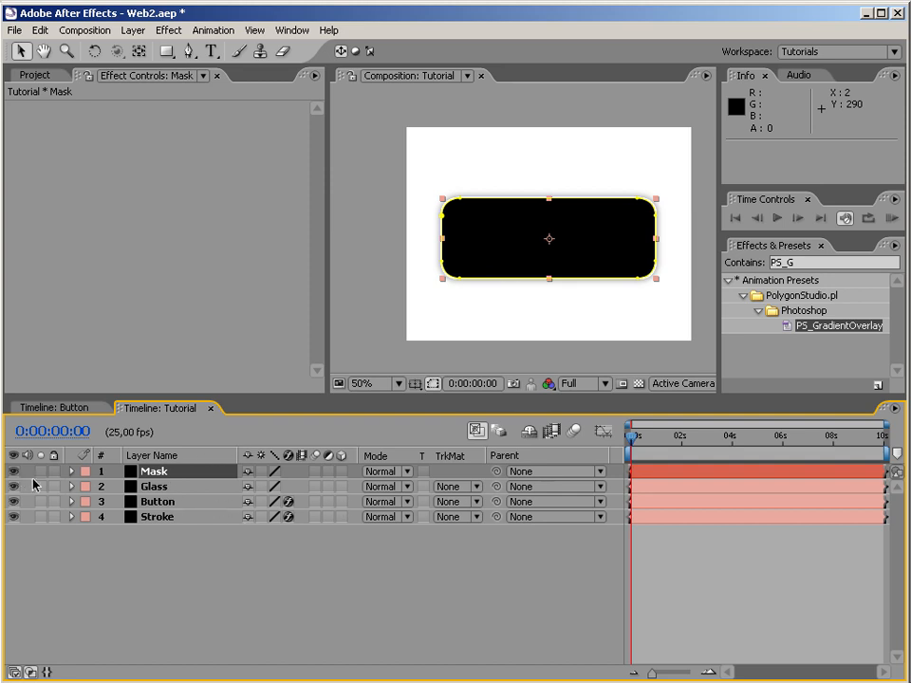
Find the CE Color Solid effect and apply it to the Glass layer.
{"action": "left_click", "coordinate": [169, 488]}
{"action": "left_click", "coordinate": [812, 262]}
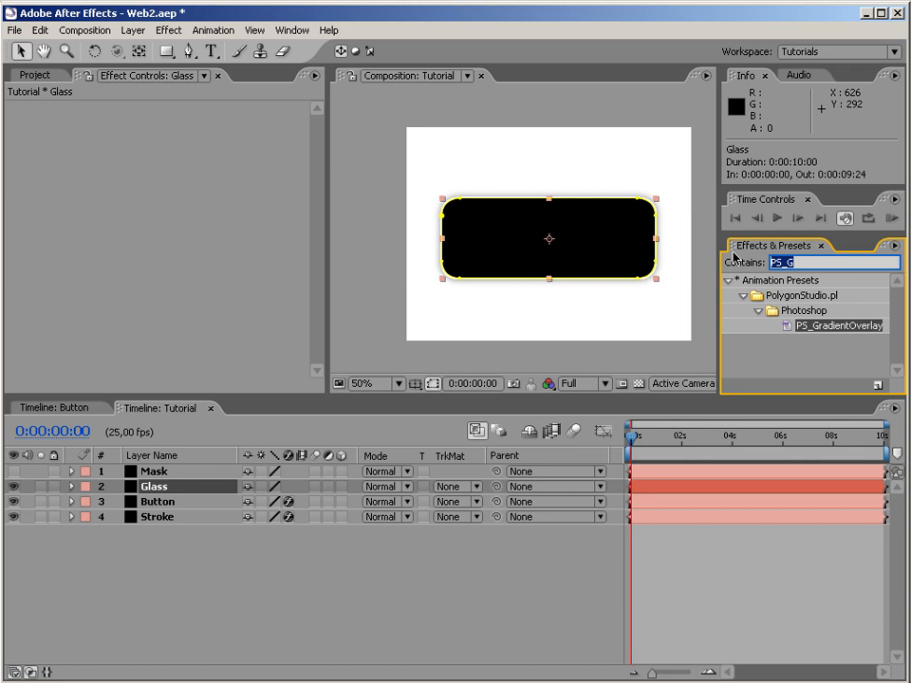
{"action": "type", "text": "sol"}
{"action": "key", "text": "BackSpace"}
{"action": "key", "text": "BackSpace"}
{"action": "key", "text": "BackSpace"}
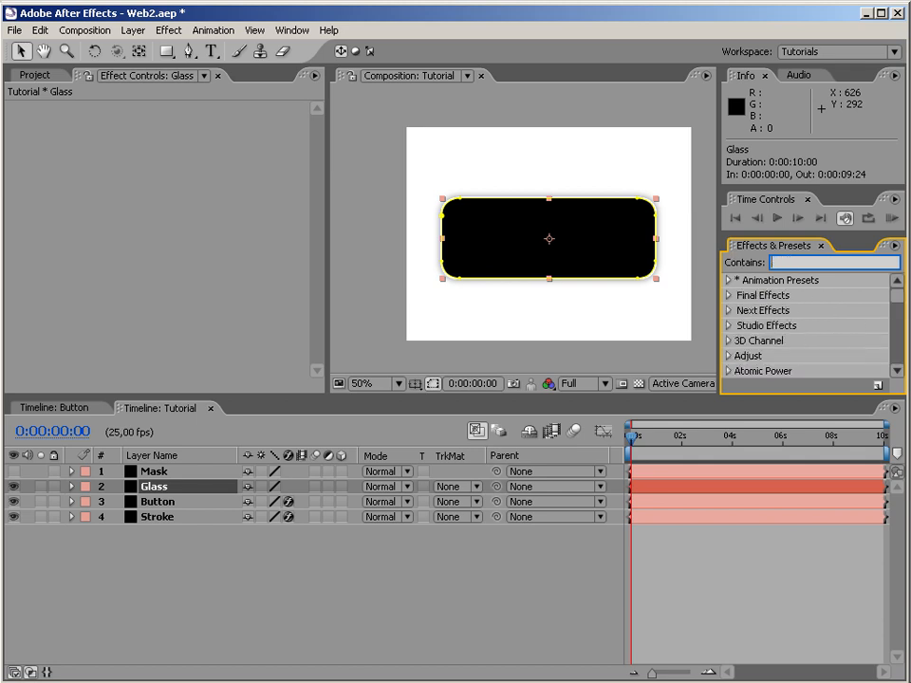
{"action": "type", "text": "solid"}
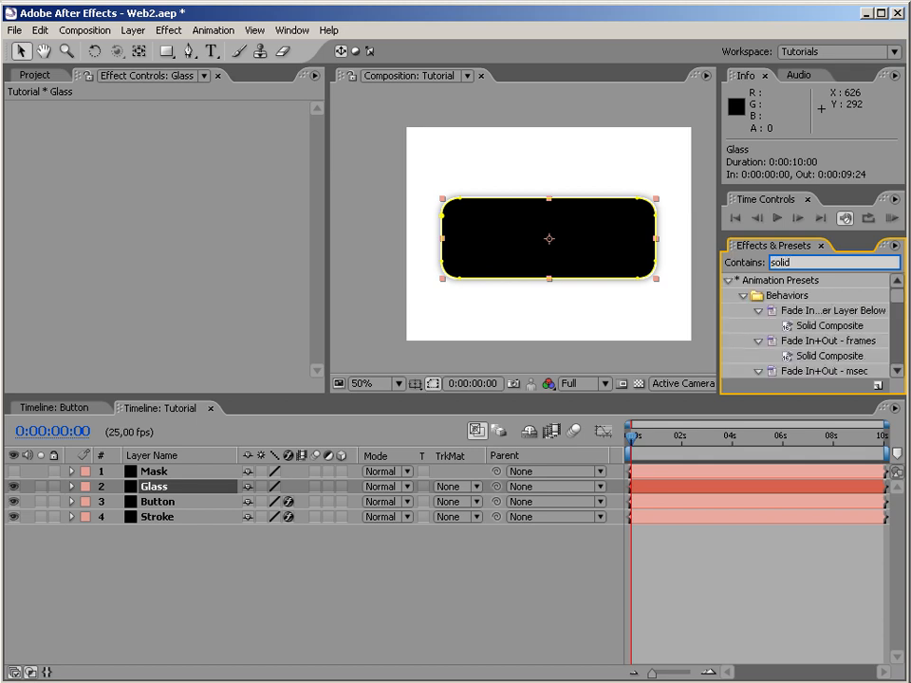
{"action": "left_click", "coordinate": [728, 281]}
{"action": "left_click_drag", "start_coordinate": [787, 349], "coordinate": [176, 492]}
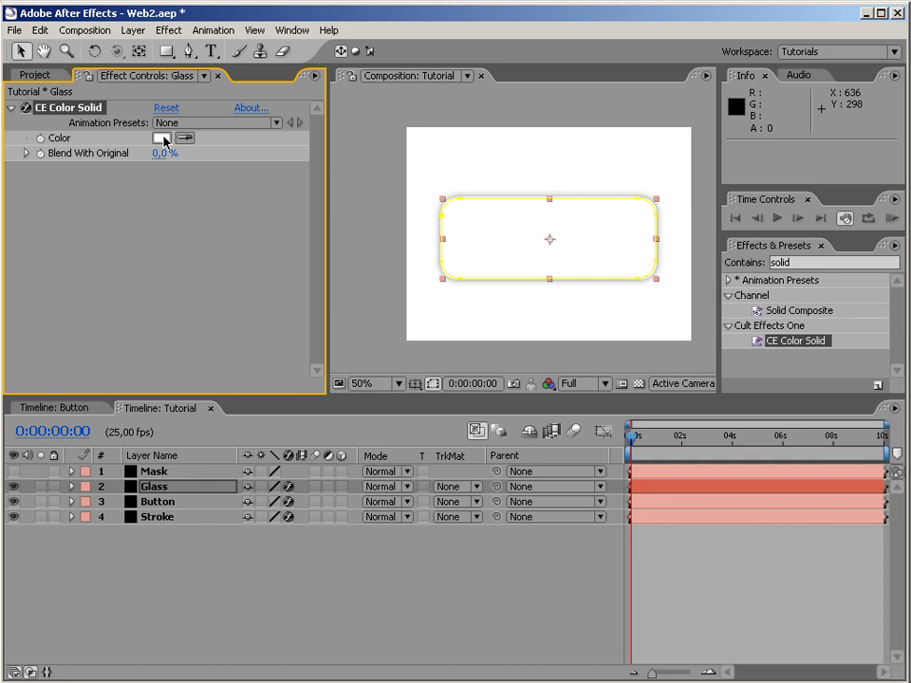
Find the Linear Wipe effect and add it to the Glass layer.
{"action": "left_click", "coordinate": [746, 263]}
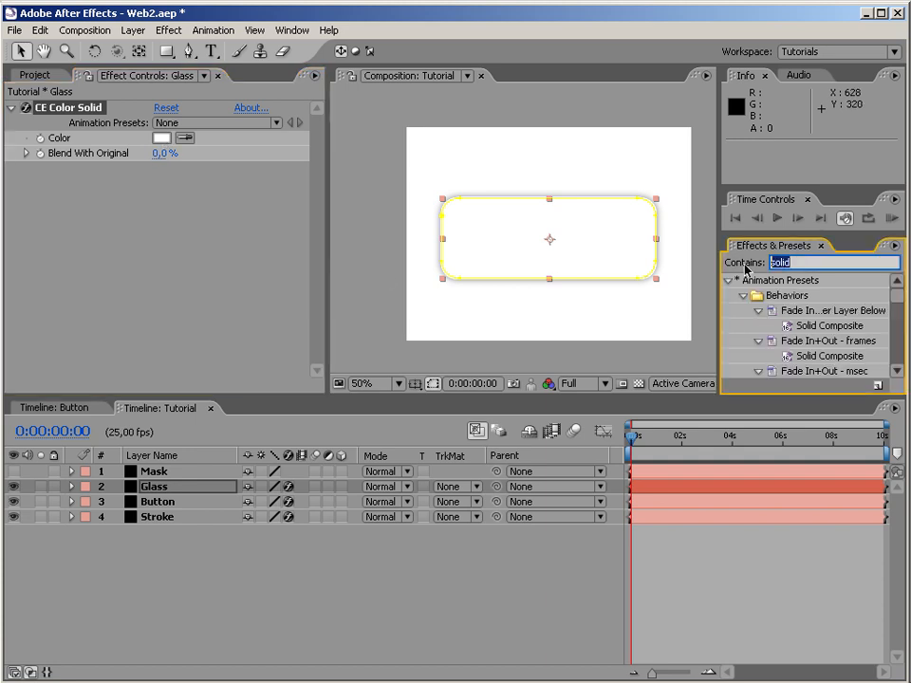
{"action": "type", "text": "line"}
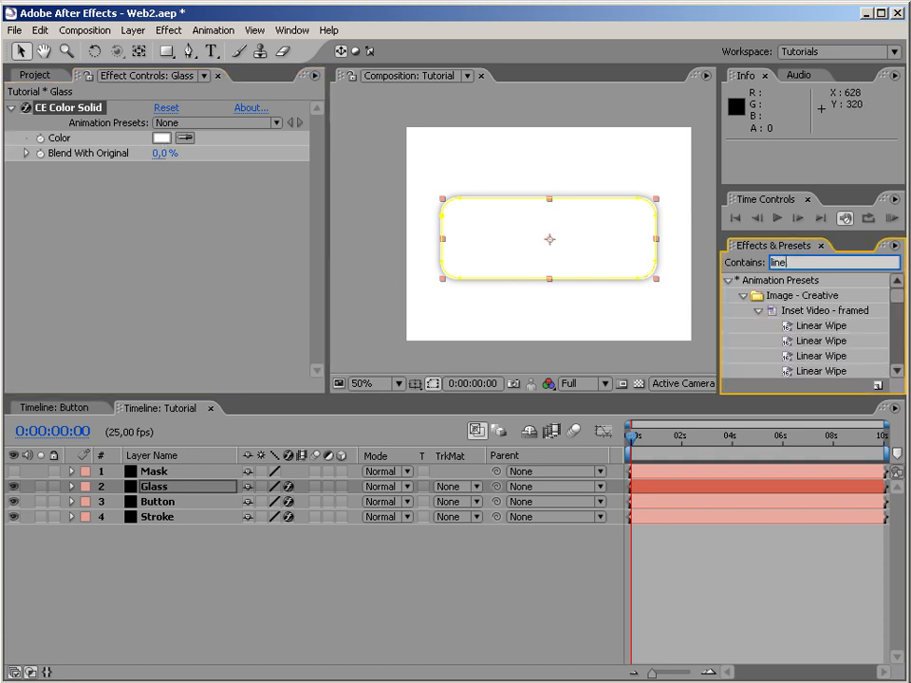
{"action": "left_click", "coordinate": [728, 280]}
{"action": "left_click", "coordinate": [784, 341]}
{"action": "left_click_drag", "start_coordinate": [784, 347], "coordinate": [161, 489]}
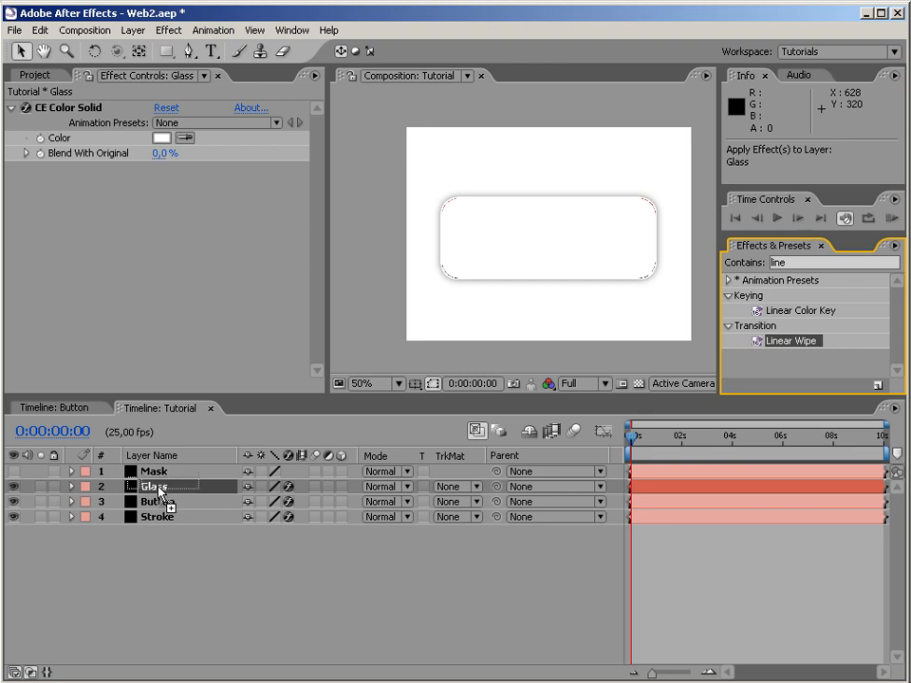
{"action": "left_click_drag", "start_coordinate": [161, 489], "coordinate": [161, 489]}
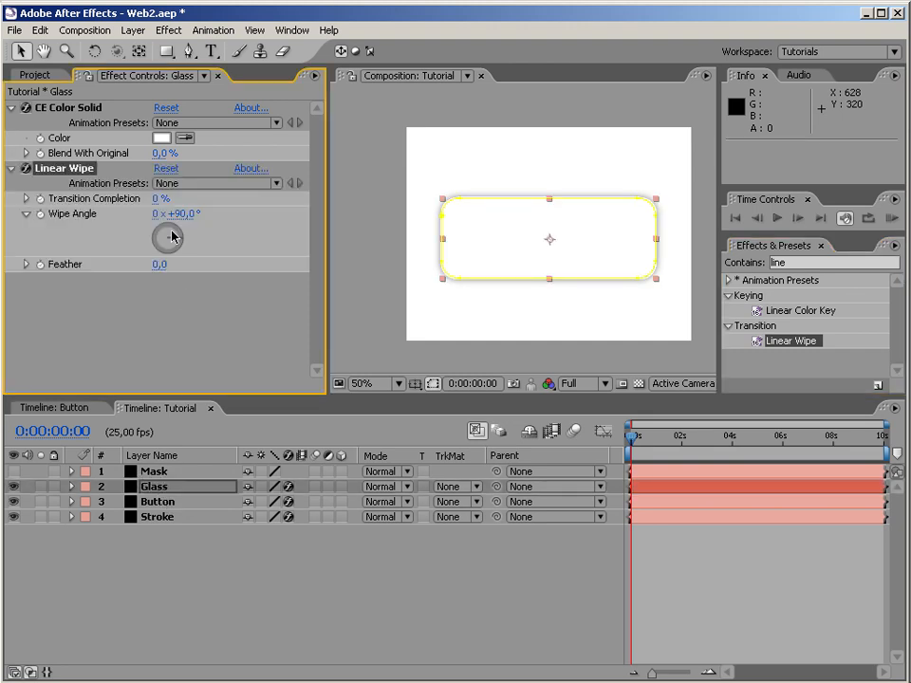
Set the Glass layer's Linear Wipe to 51% transition completion, 0° wipe angle and 111 feather.
{"action": "left_click_drag", "start_coordinate": [157, 204], "coordinate": [203, 199]}
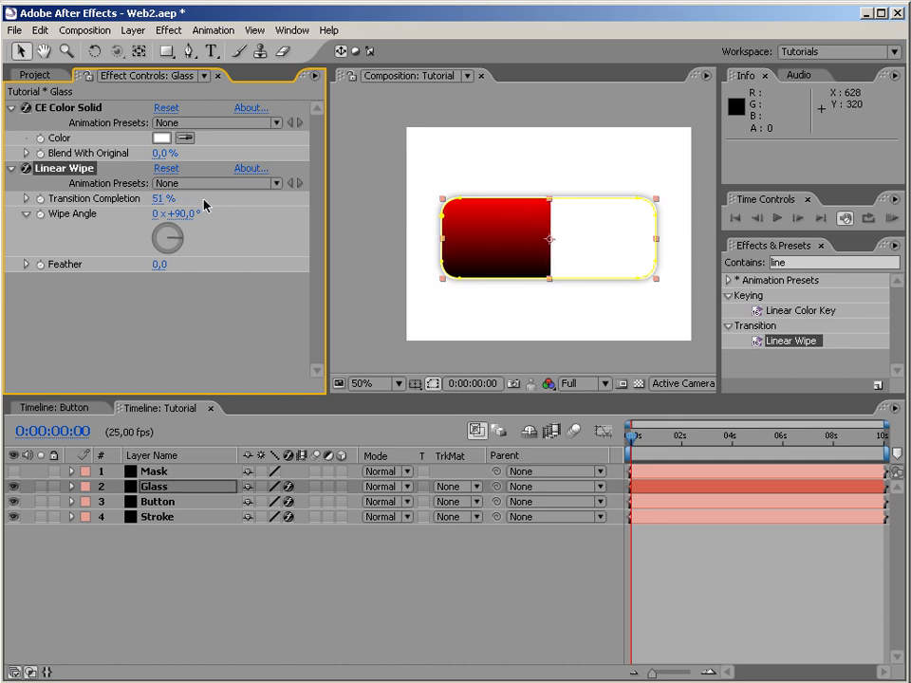
{"action": "left_click_drag", "start_coordinate": [155, 269], "coordinate": [306, 258]}
{"action": "left_click", "coordinate": [179, 214]}
{"action": "type", "text": "0"}
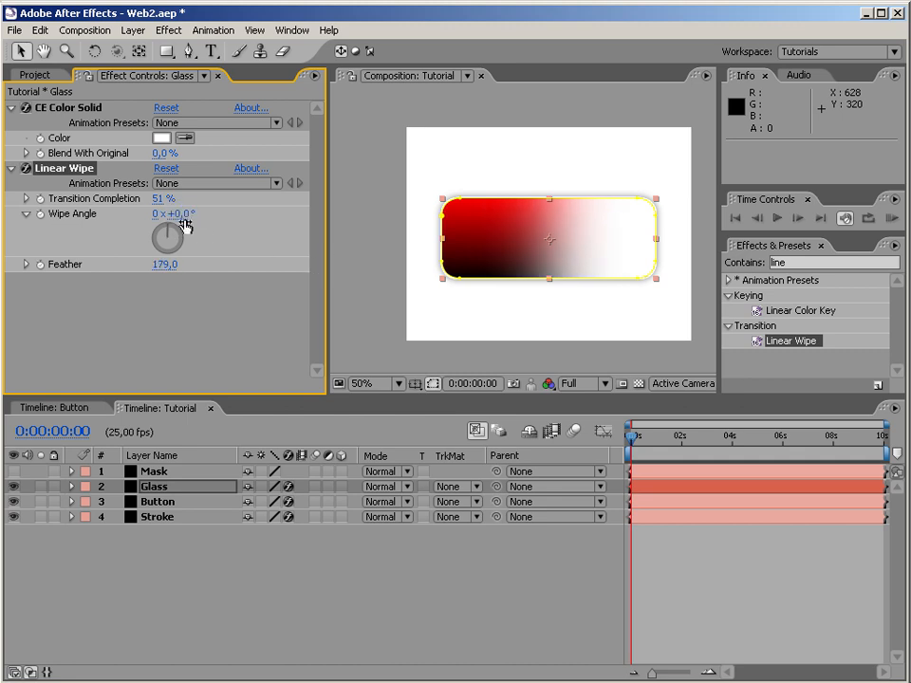
{"action": "key", "text": "Return"}
{"action": "left_click_drag", "start_coordinate": [167, 265], "coordinate": [110, 260]}
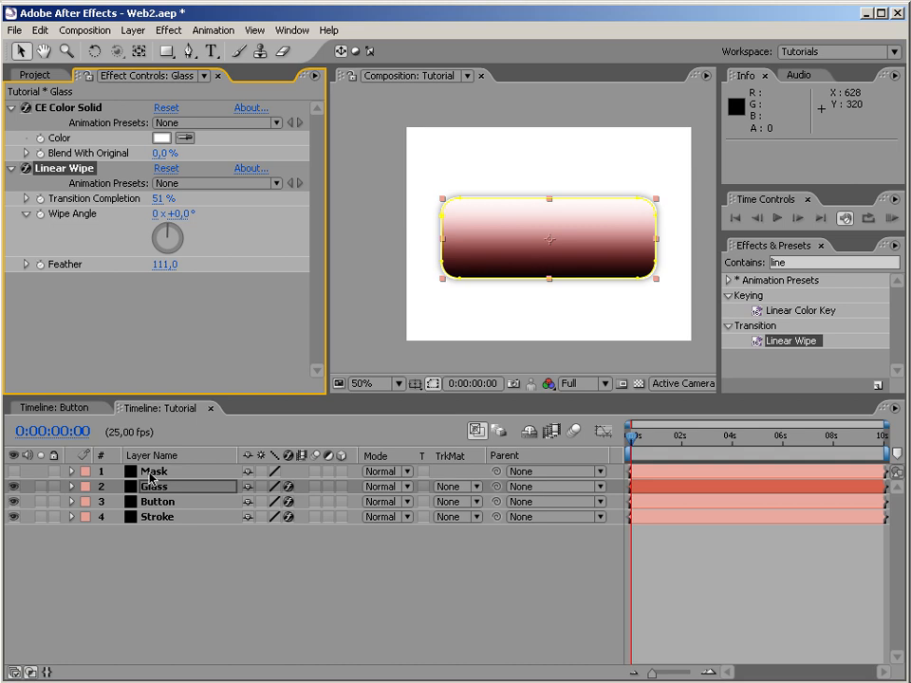
Set the Glass layer's track matte to Alpha Matte "Mask".
{"action": "left_click", "coordinate": [210, 487]}
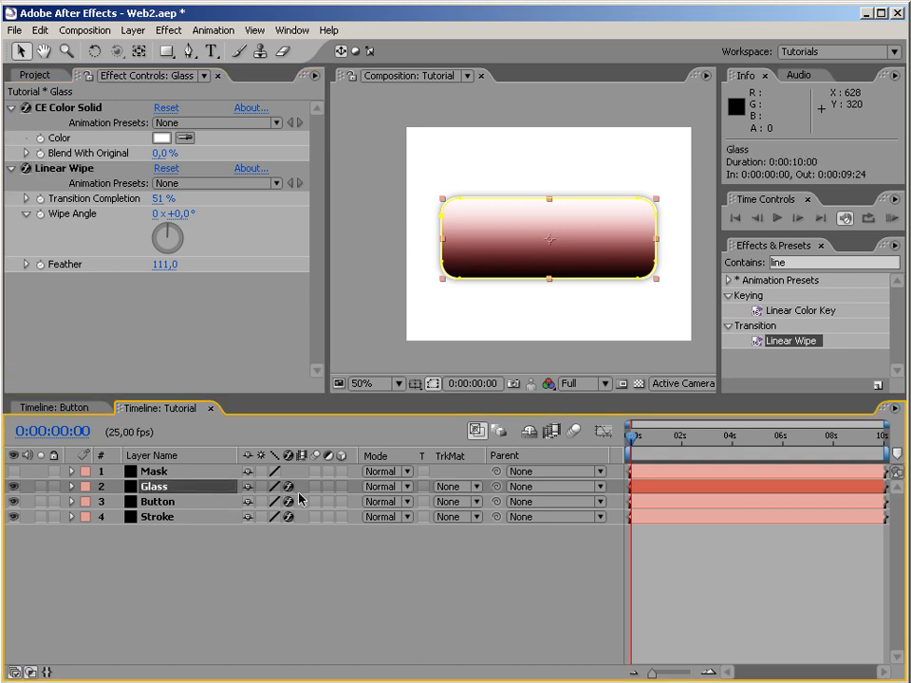
{"action": "left_click", "coordinate": [453, 487]}
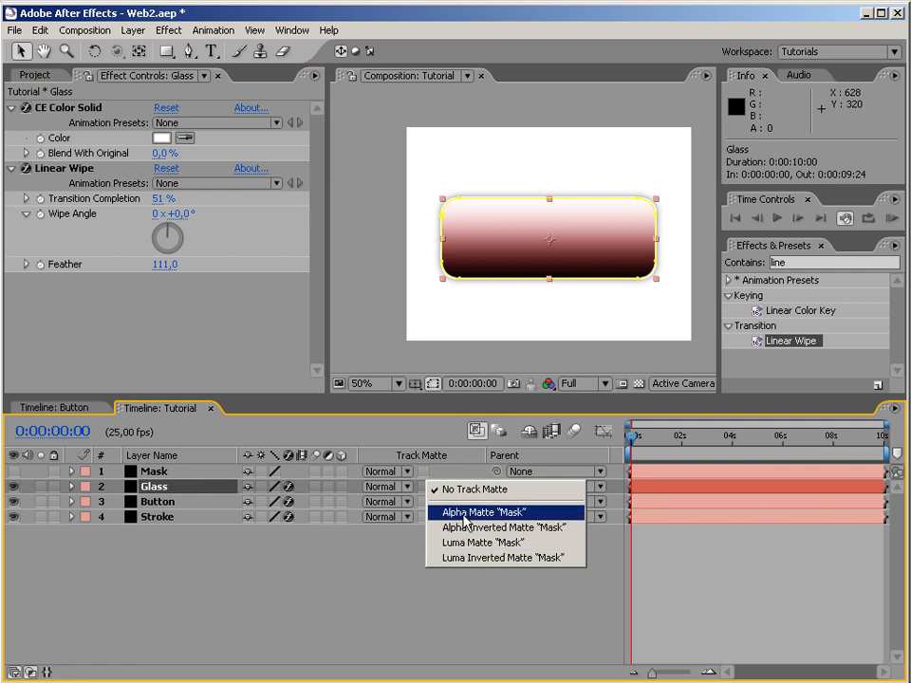
{"action": "left_click", "coordinate": [465, 513]}
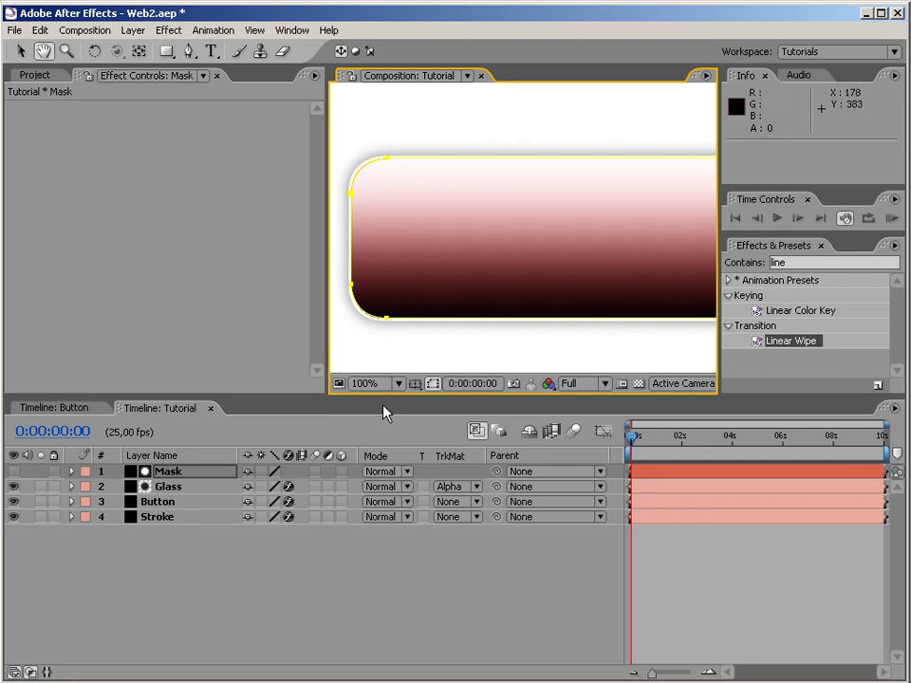
Lock the Glass, Button and Stroke layers, and activate the Pen tool with the Mask layer selected.
{"action": "left_click", "coordinate": [53, 487]}
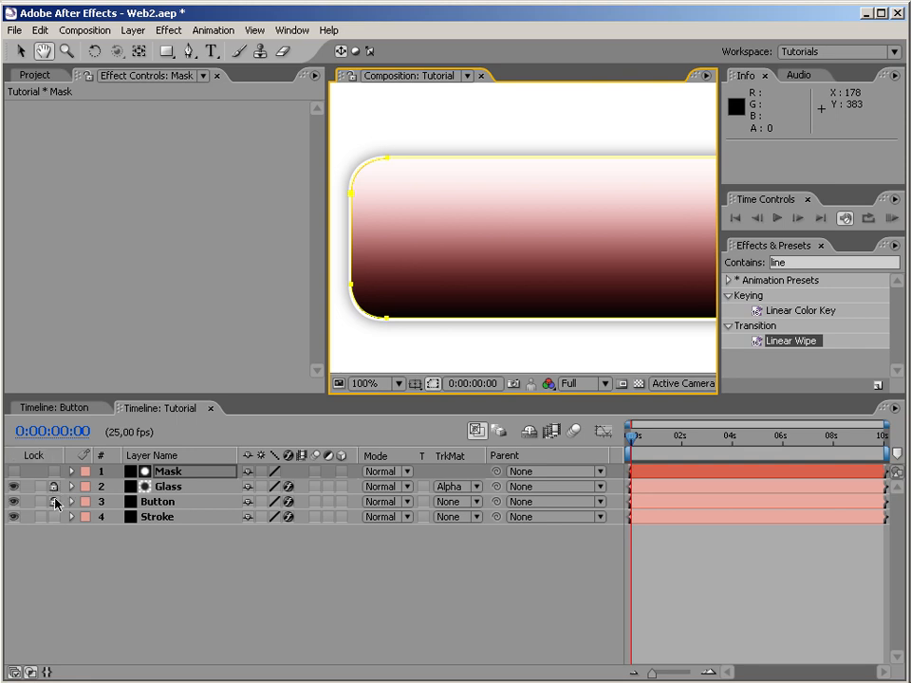
{"action": "key", "text": "g"}
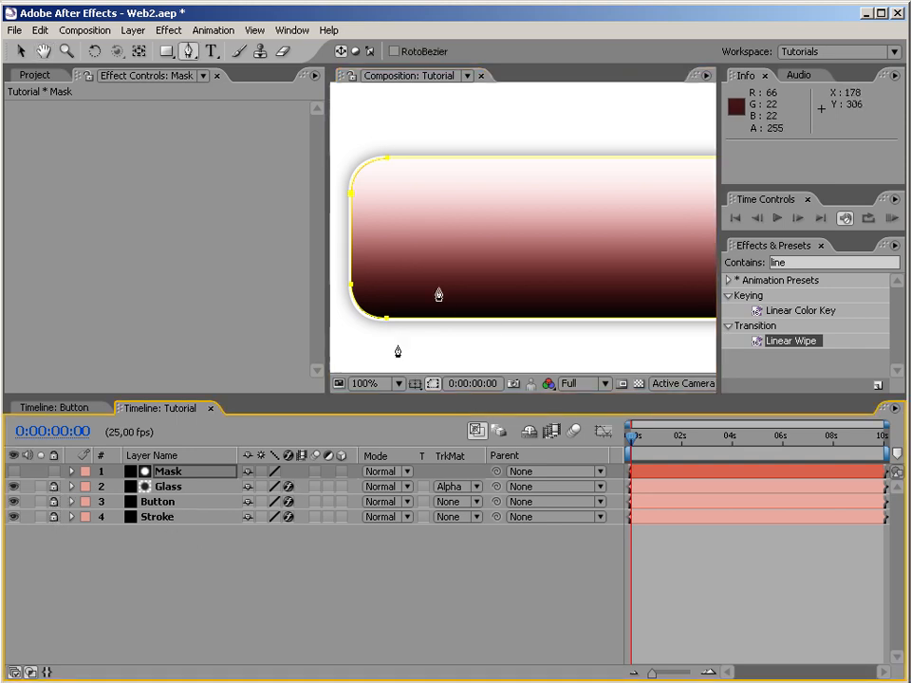
{"action": "left_click", "coordinate": [177, 472]}
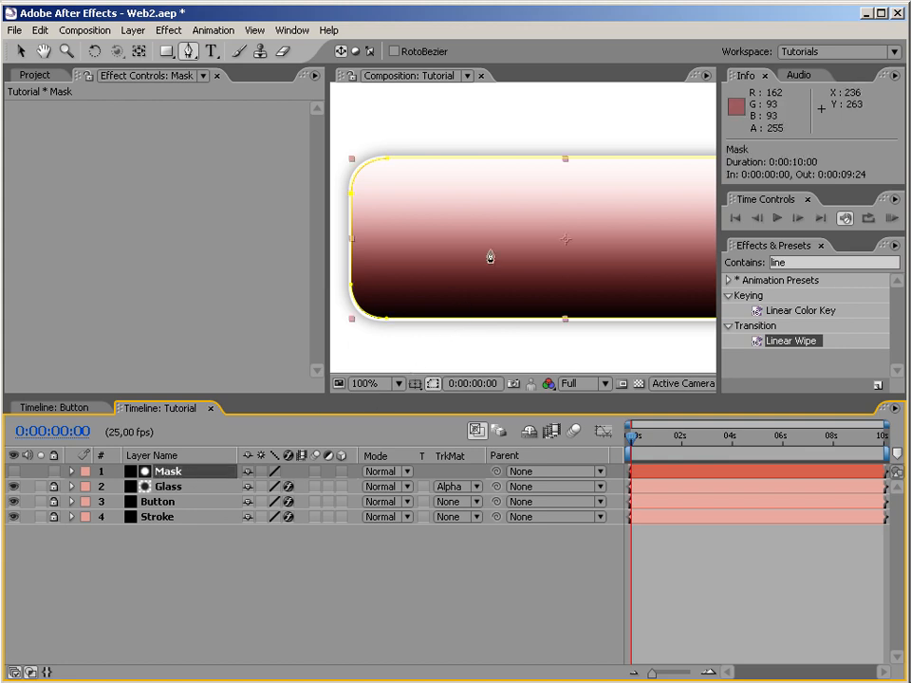
Maximise the composition view at 200% zoom and show the grid over the button.
{"action": "key", "text": "grave"}
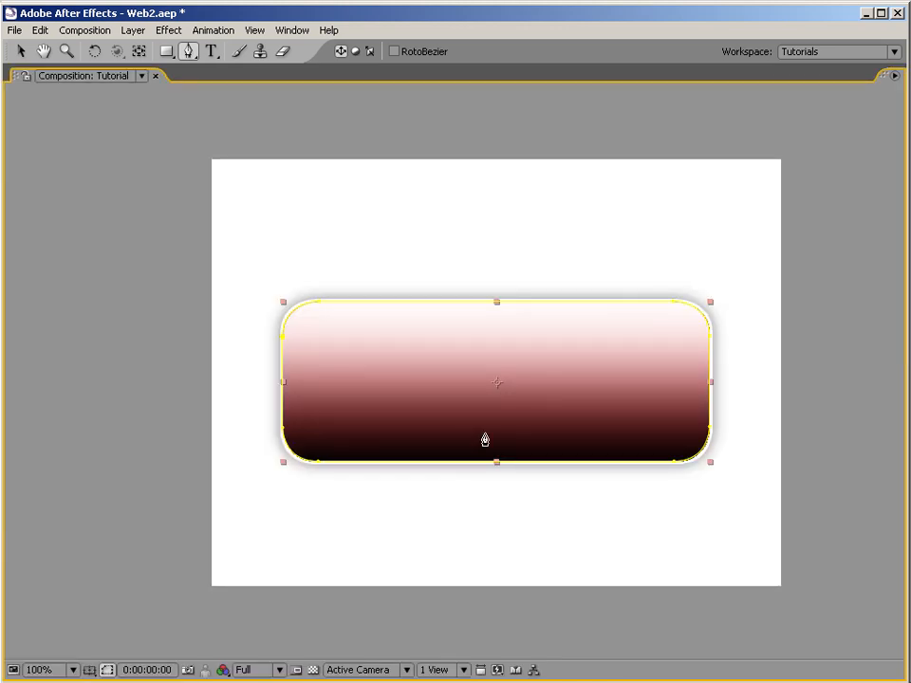
{"action": "key", "text": "period"}
{"action": "left_click_drag", "start_coordinate": [445, 425], "coordinate": [434, 339]}
{"action": "left_click", "coordinate": [256, 31]}
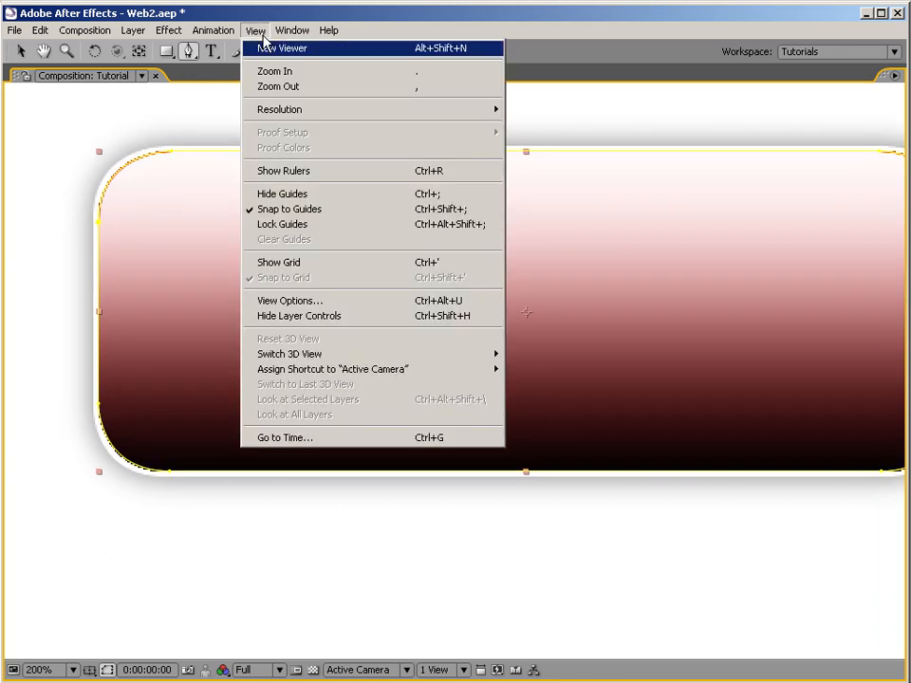
{"action": "left_click", "coordinate": [292, 263]}
{"action": "left_click_drag", "start_coordinate": [180, 503], "coordinate": [230, 503]}
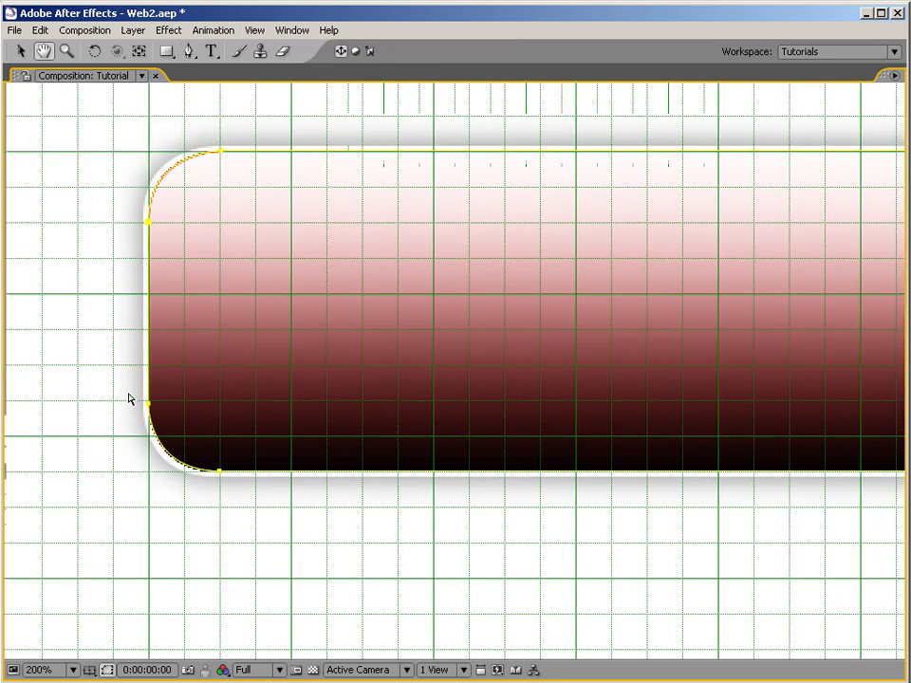
Move the lower corner vertices of the Mask layer's mask together up to just below the button's middle.
{"action": "left_click_drag", "start_coordinate": [128, 389], "coordinate": [264, 499]}
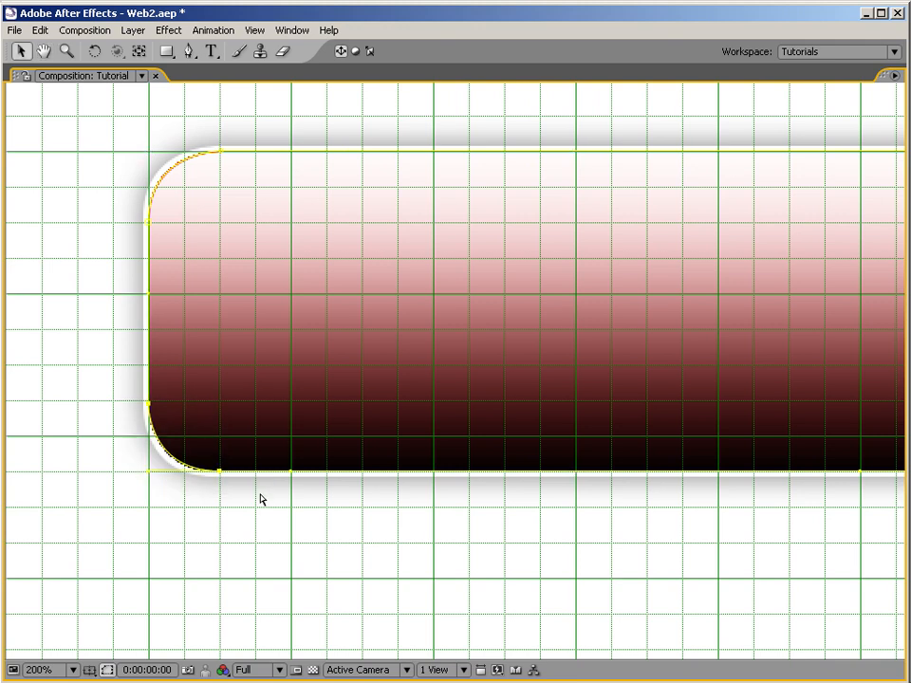
{"action": "left_click_drag", "start_coordinate": [102, 395], "coordinate": [907, 533]}
{"action": "key", "text": "comma"}
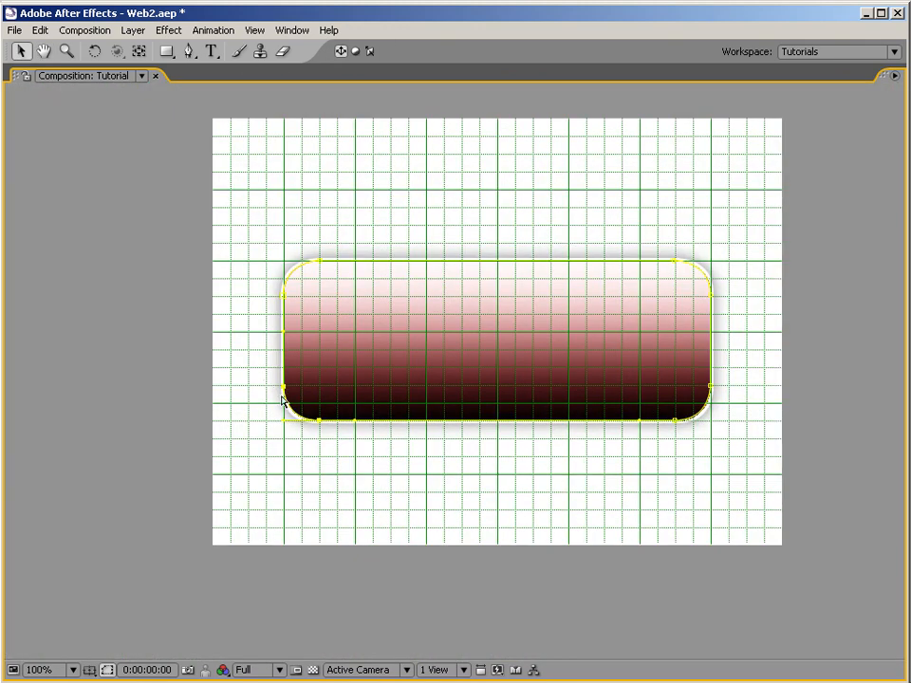
{"action": "left_click_drag", "start_coordinate": [269, 377], "coordinate": [752, 453]}
{"action": "key", "text": "shift+Up"}
{"action": "key", "text": "shift+Up"}
{"action": "key", "text": "shift+Up"}
{"action": "key", "text": "shift+Up"}
{"action": "key", "text": "shift+Up"}
{"action": "key", "text": "shift+Up"}
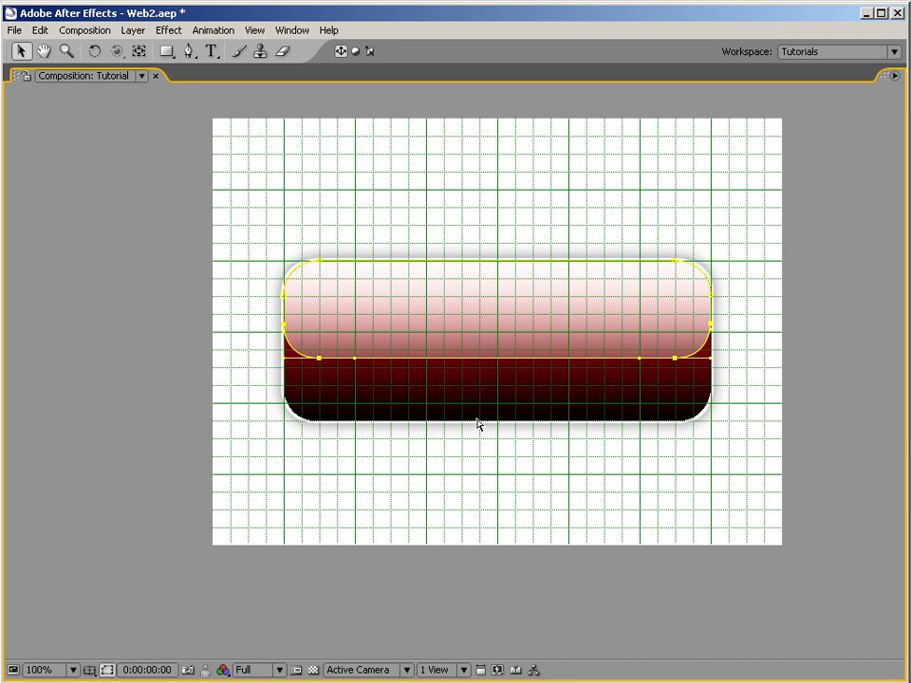
Move the two bottommost mask vertices up level with the lower side vertices, flattening the mask's bottom edge.
{"action": "left_click_drag", "start_coordinate": [309, 395], "coordinate": [691, 392]}
{"action": "key", "text": "shift+Up"}
{"action": "key", "text": "shift+Up"}
{"action": "key", "text": "shift+Up"}
{"action": "key", "text": "shift+Up"}
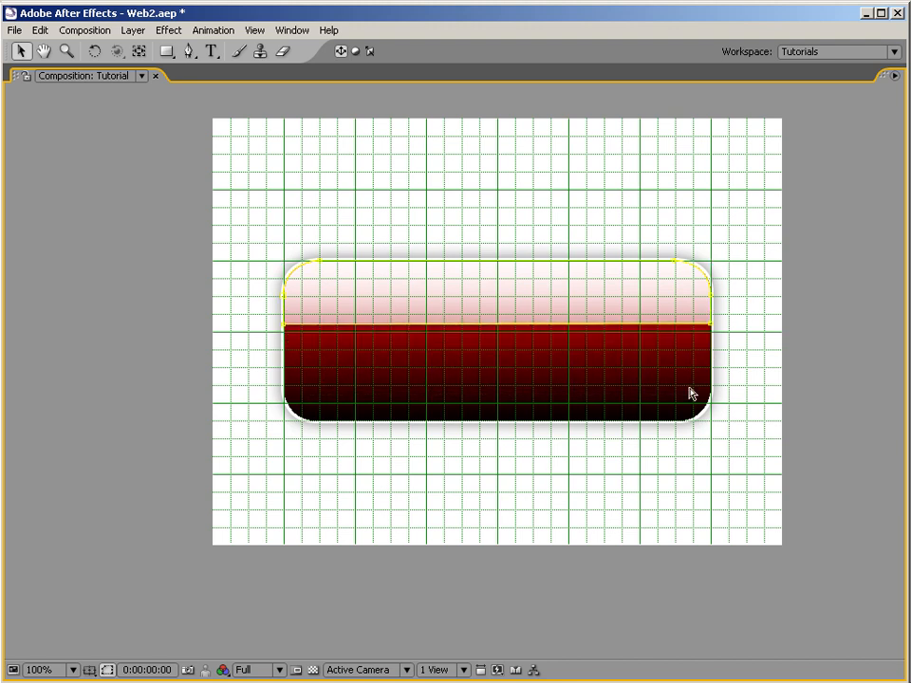
Lower the mask's flat bottom edge to the minor gridline just below the major gridline crossing the button.
{"action": "left_click_drag", "start_coordinate": [239, 354], "coordinate": [767, 316]}
{"action": "key", "text": "shift+Down"}
{"action": "key", "text": "shift+Down"}
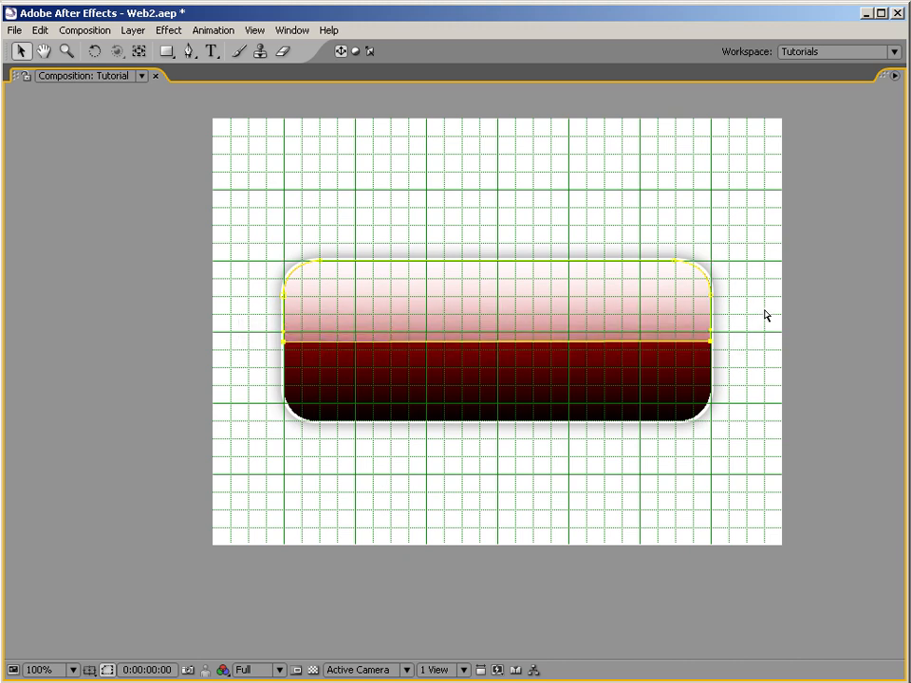
{"action": "key", "text": "shift+Down"}
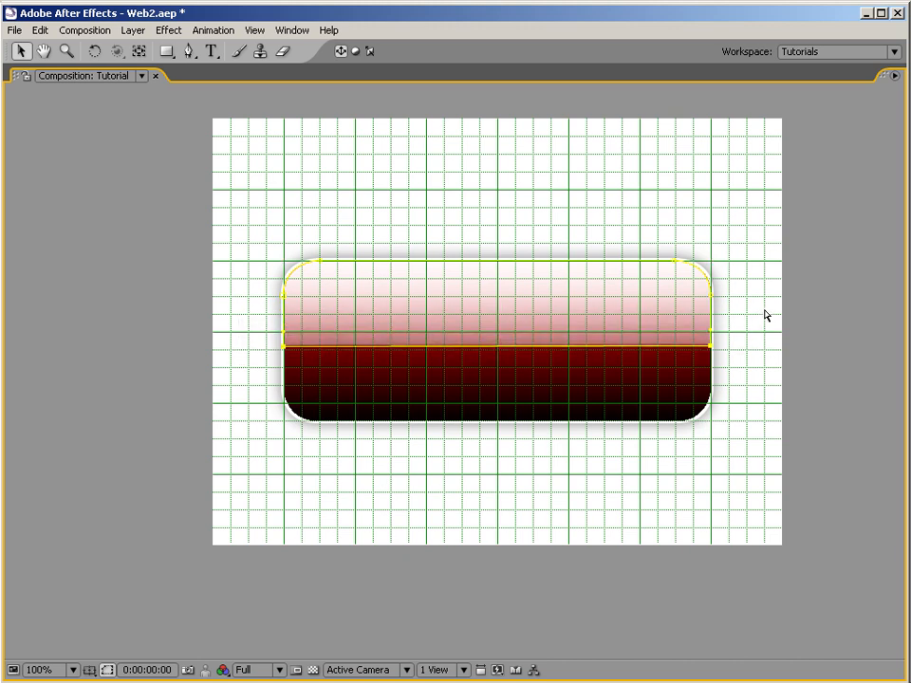
{"action": "key", "text": "Up"}
{"action": "key", "text": "Up"}
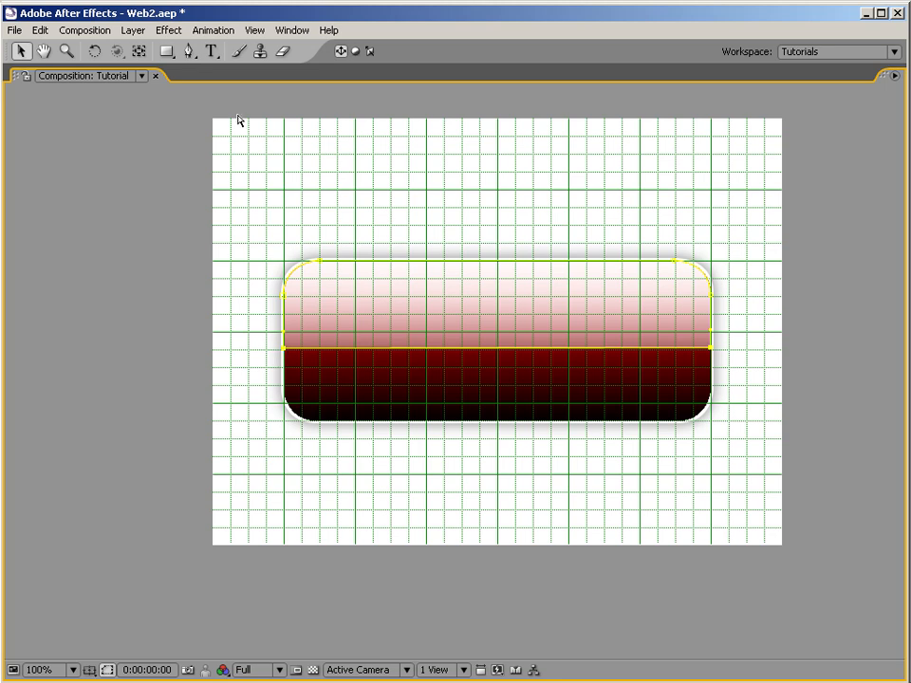
Curve the mask's bottom edge downward with symmetrical Bezier handles pulled inward from both lower corners.
{"action": "left_click_drag", "start_coordinate": [228, 332], "coordinate": [305, 387]}
{"action": "left_click", "coordinate": [189, 51]}
{"action": "left_click_drag", "start_coordinate": [285, 350], "coordinate": [363, 376]}
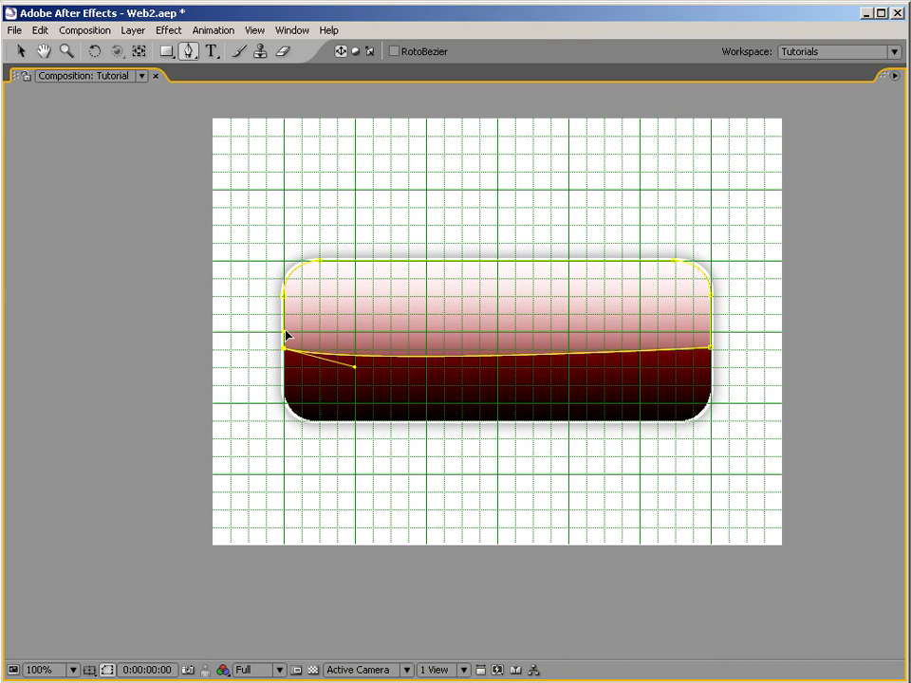
{"action": "left_click_drag", "start_coordinate": [355, 367], "coordinate": [390, 385]}
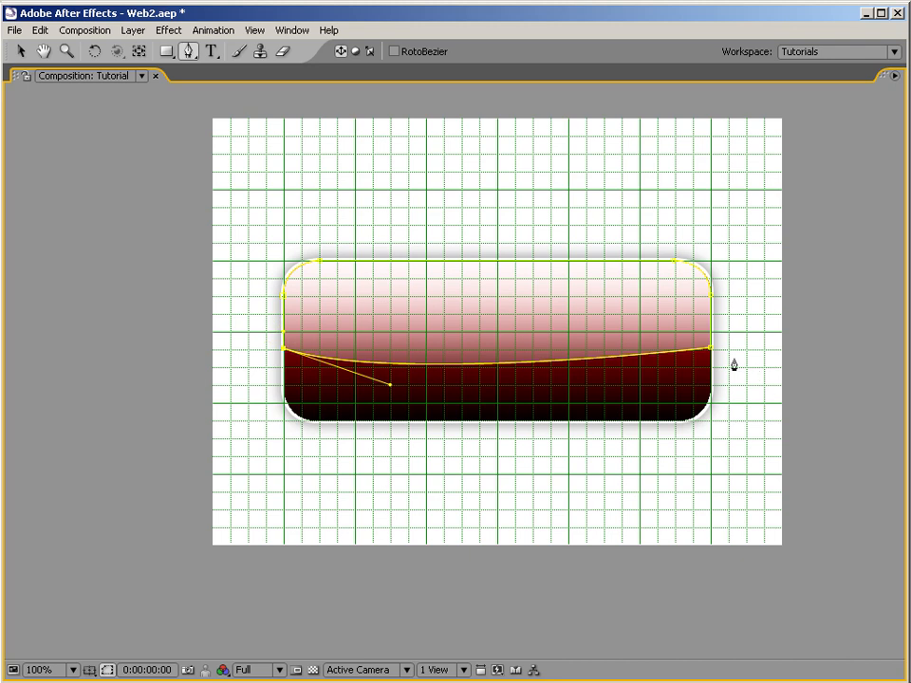
{"action": "left_click_drag", "start_coordinate": [712, 348], "coordinate": [747, 325]}
{"action": "left_click_drag", "start_coordinate": [675, 372], "coordinate": [606, 389]}
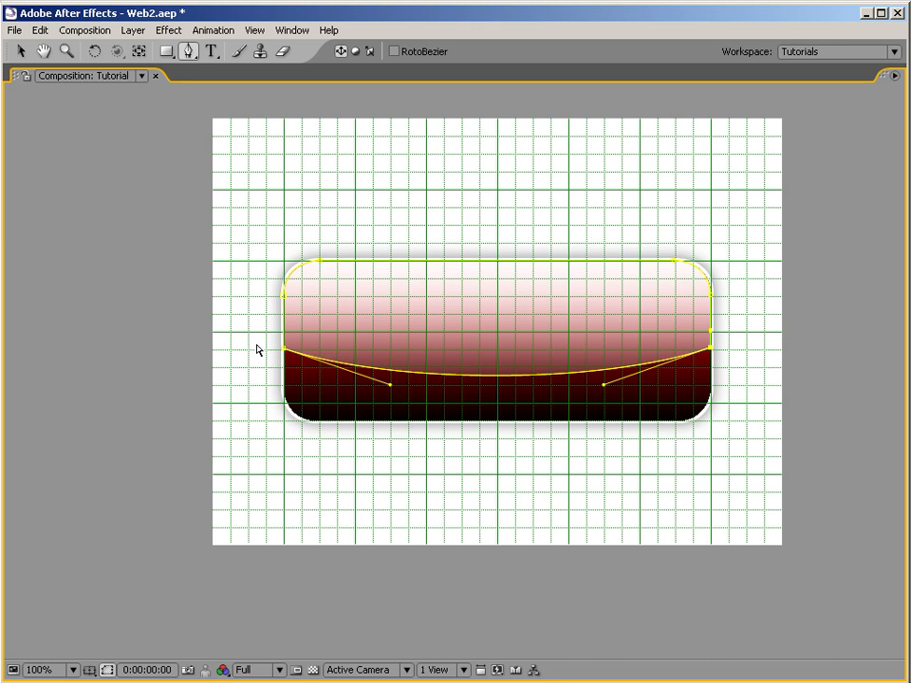
Nudge the curved bottom edge up until its two end vertices sit on the major gridline crossing the button.
{"action": "key", "text": "Up"}
{"action": "key", "text": "Up"}
{"action": "key", "text": "Up"}
{"action": "key", "text": "Up"}
{"action": "key", "text": "Up"}
{"action": "key", "text": "Up"}
{"action": "key", "text": "Up"}
{"action": "key", "text": "Up"}
{"action": "key", "text": "Up"}
{"action": "key", "text": "Up"}
{"action": "key", "text": "Up"}
{"action": "key", "text": "Up"}
{"action": "key", "text": "Up"}
{"action": "key", "text": "Up"}
{"action": "key", "text": "Up"}
{"action": "key", "text": "Up"}
{"action": "key", "text": "Up"}
{"action": "key", "text": "Up"}
{"action": "key", "text": "Up"}
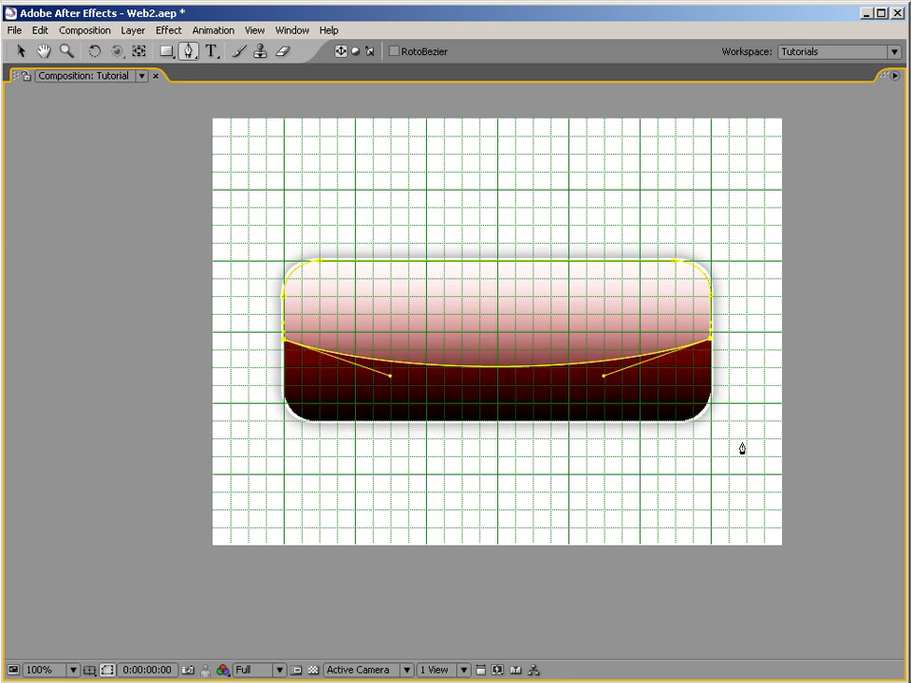
{"action": "key", "text": "Up"}
{"action": "key", "text": "Up"}
{"action": "key", "text": "Up"}
{"action": "key", "text": "Up"}
{"action": "key", "text": "Up"}
{"action": "key", "text": "Up"}
{"action": "key", "text": "Up"}
{"action": "key", "text": "Up"}
{"action": "key", "text": "Up"}
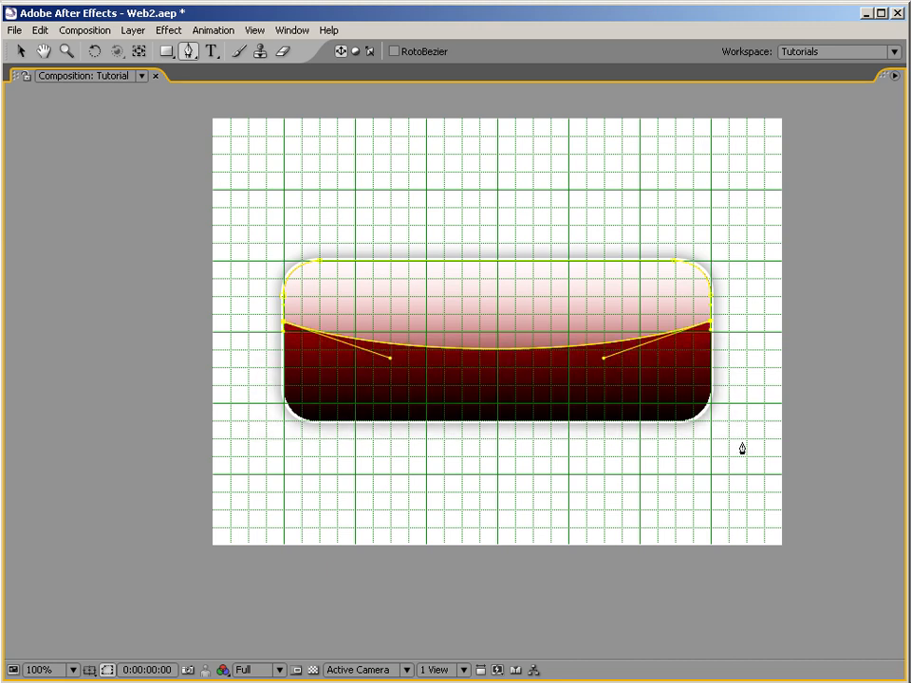
{"action": "key", "text": "Down"}
{"action": "key", "text": "Down"}
{"action": "key", "text": "Down"}
{"action": "key", "text": "Down"}
{"action": "key", "text": "Down"}
{"action": "key", "text": "Down"}
{"action": "key", "text": "Down"}
{"action": "key", "text": "Down"}
{"action": "key", "text": "Down"}
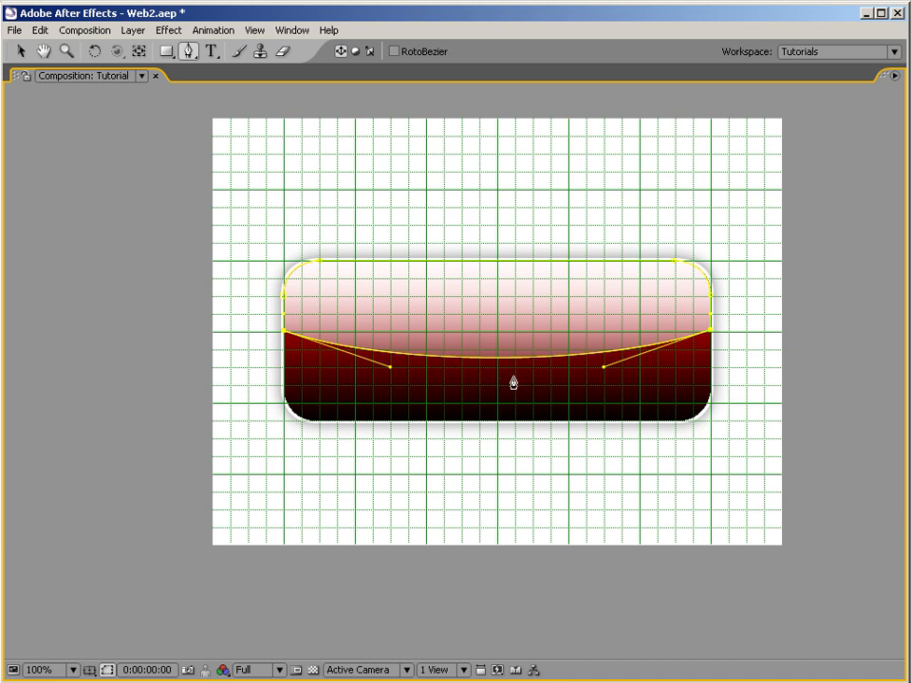
Nudge the mask's left-side vertices slightly outward over the white stroke.
{"action": "scroll", "coordinate": [444, 377], "scroll_direction": "up", "scroll_amount": 1}
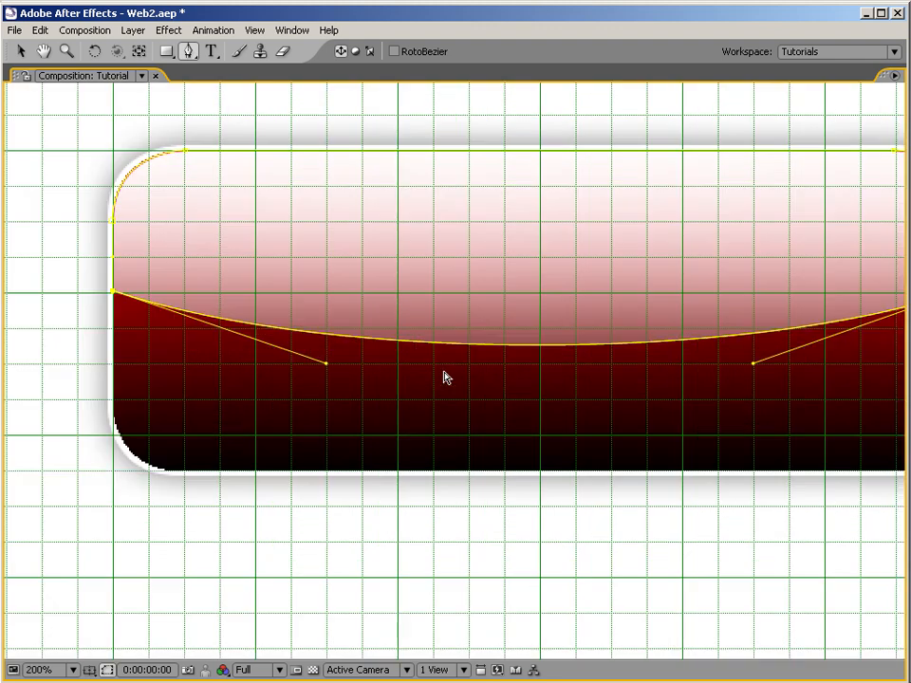
{"action": "left_click_drag", "start_coordinate": [185, 295], "coordinate": [234, 370]}
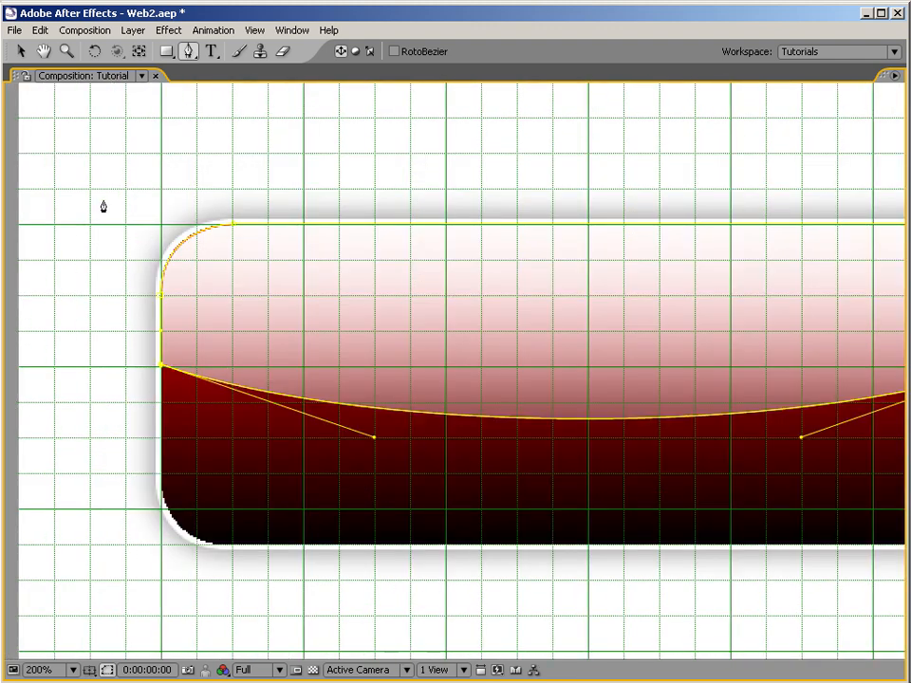
{"action": "left_click_drag", "start_coordinate": [104, 192], "coordinate": [300, 427]}
{"action": "key", "text": "Left"}
{"action": "key", "text": "Left"}
{"action": "key", "text": "Left"}
{"action": "key", "text": "Left"}
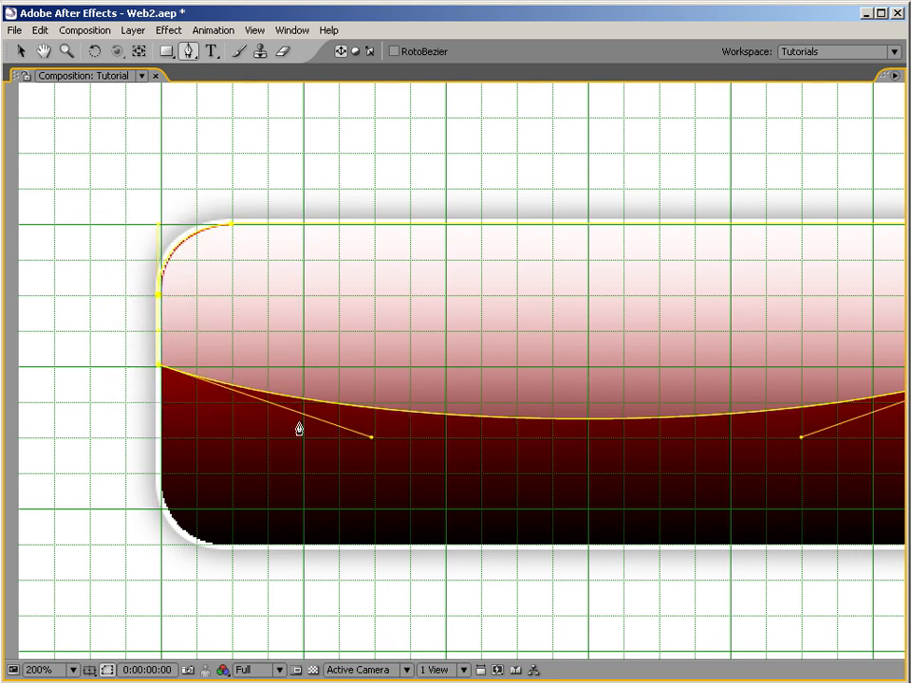
Nudge the mask's right-side vertices slightly outward and its top vertices slightly upward over the white stroke.
{"action": "left_click_drag", "start_coordinate": [712, 500], "coordinate": [367, 532]}
{"action": "left_click_drag", "start_coordinate": [764, 206], "coordinate": [569, 511]}
{"action": "key", "text": "Right"}
{"action": "key", "text": "Right"}
{"action": "key", "text": "Right"}
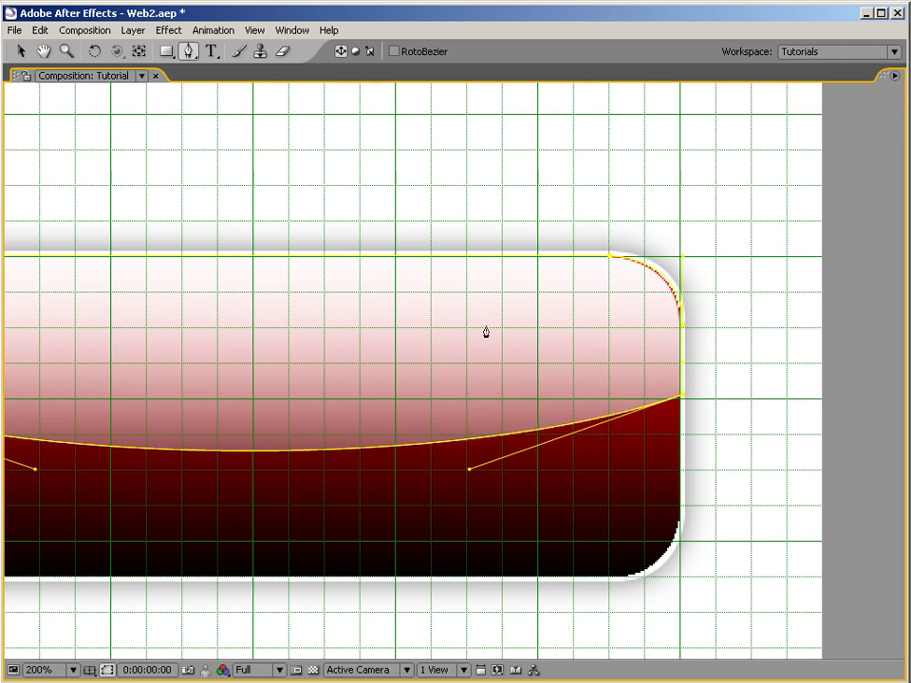
{"action": "left_click_drag", "start_coordinate": [660, 211], "coordinate": [76, 293]}
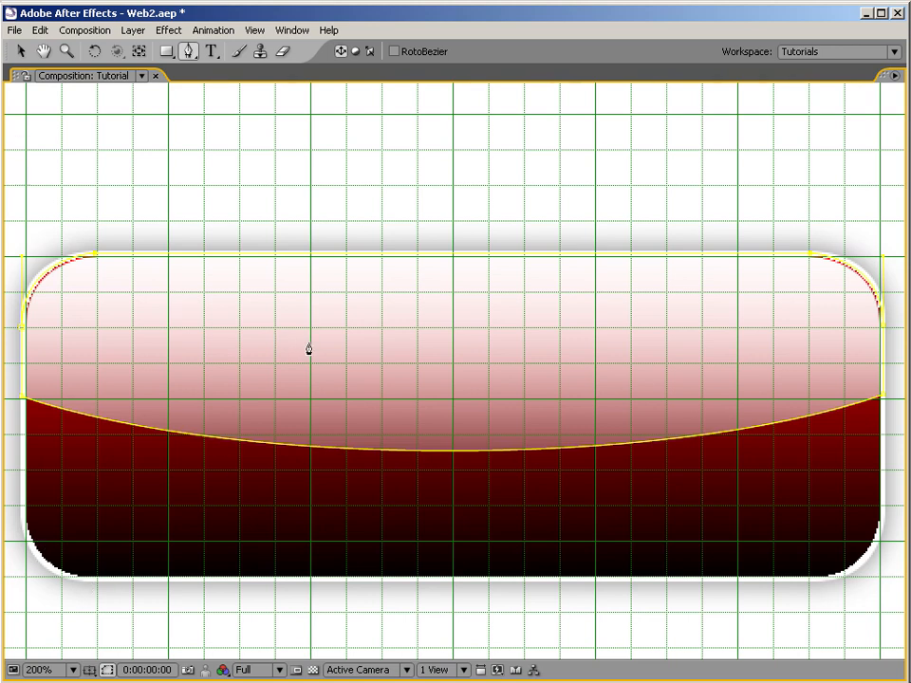
Restore the full panel layout and turn off Modify Alpha in the Button layer's Colorama effect.
{"action": "key", "text": "grave"}
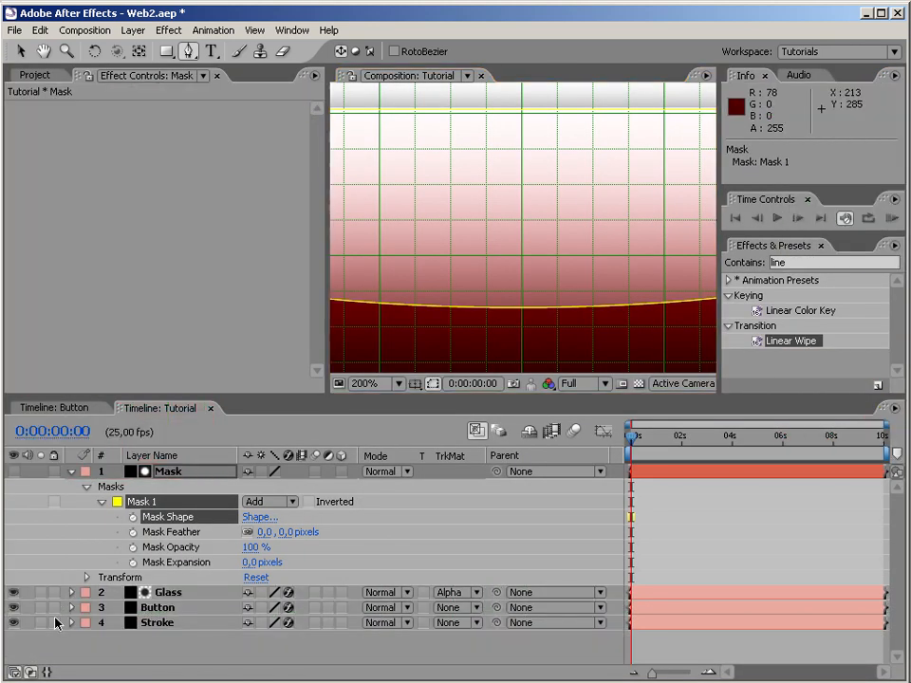
{"action": "left_click", "coordinate": [161, 608]}
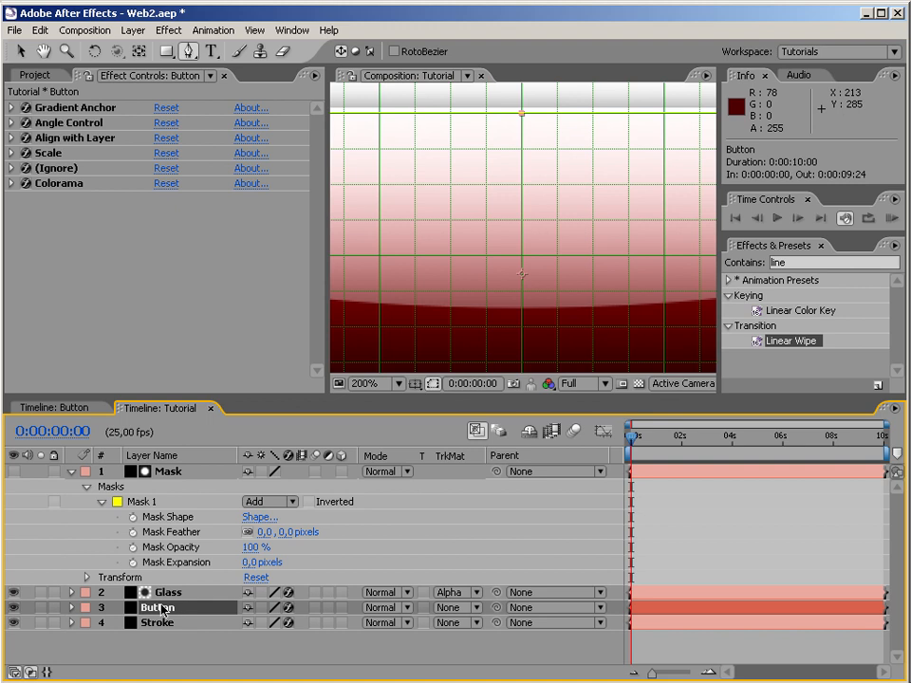
{"action": "left_click", "coordinate": [11, 184]}
{"action": "left_click_drag", "start_coordinate": [320, 282], "coordinate": [315, 357]}
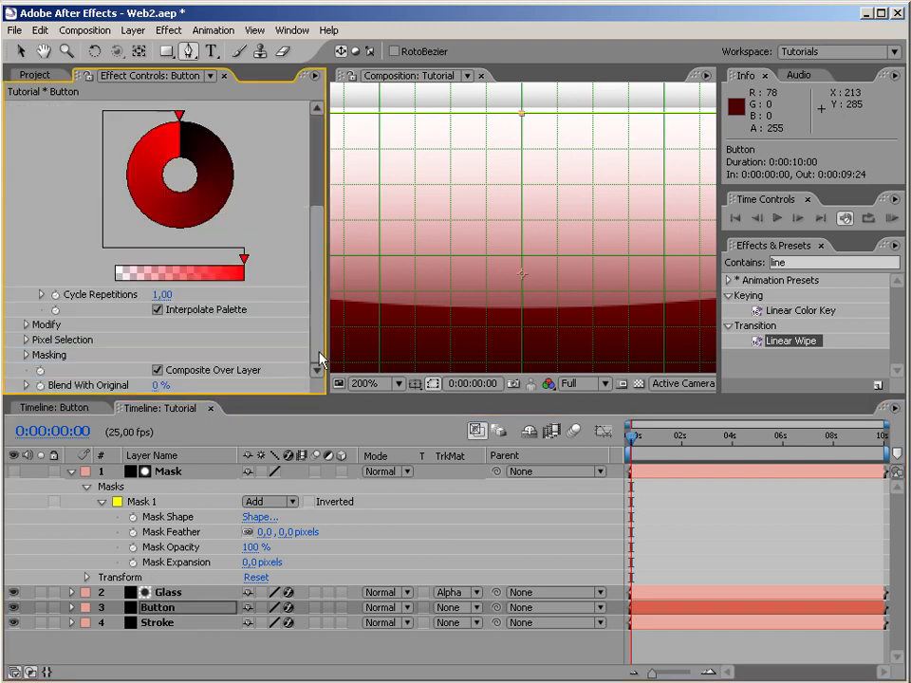
{"action": "left_click", "coordinate": [26, 324]}
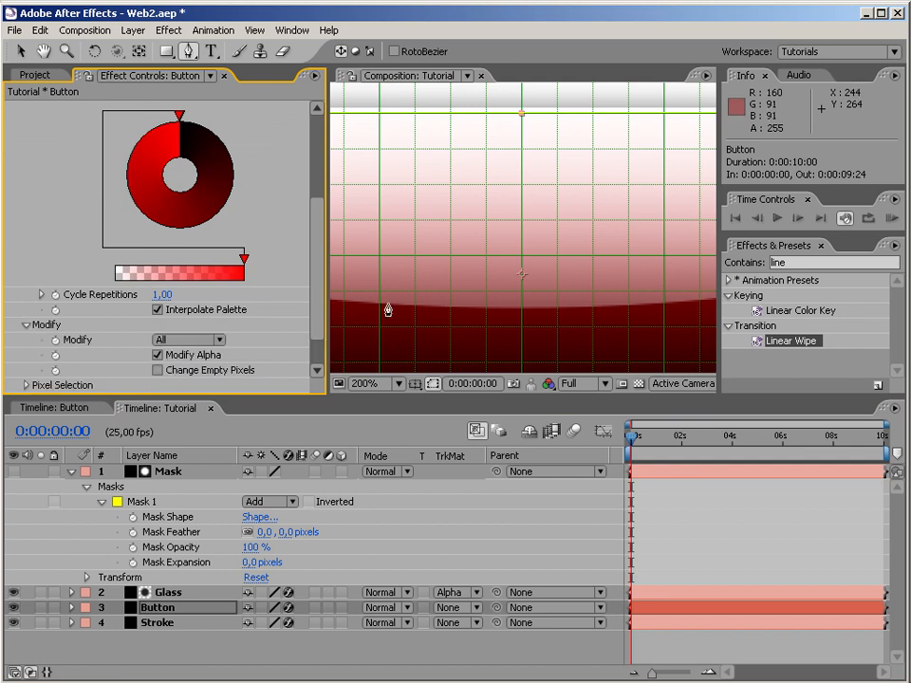
{"action": "left_click_drag", "start_coordinate": [380, 281], "coordinate": [605, 178]}
{"action": "left_click_drag", "start_coordinate": [404, 302], "coordinate": [531, 249]}
{"action": "left_click", "coordinate": [158, 356]}
{"action": "key", "text": "g"}
{"action": "key", "text": "h"}
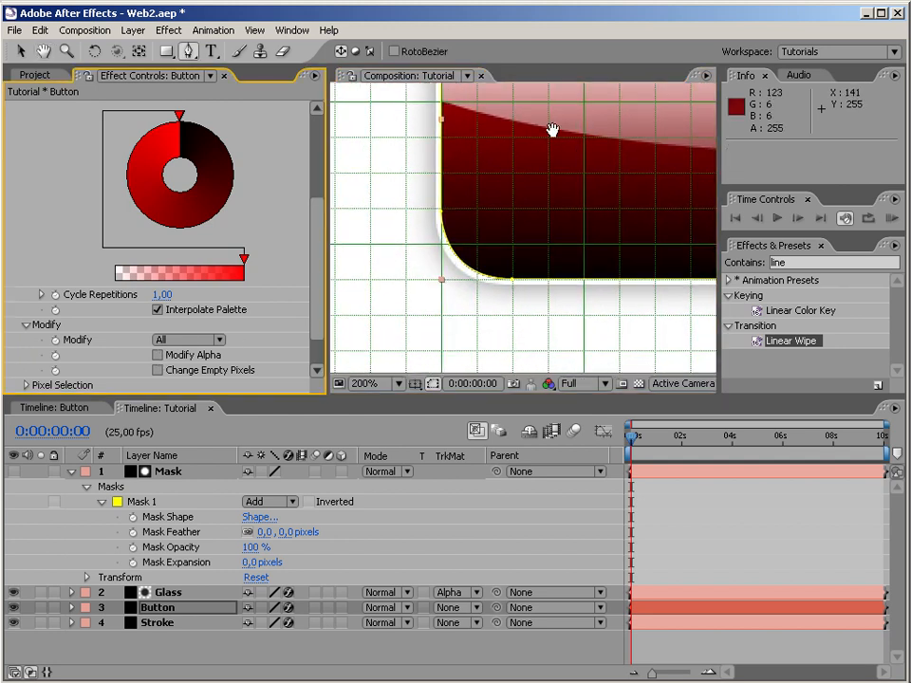
{"action": "left_click_drag", "start_coordinate": [569, 139], "coordinate": [486, 297]}
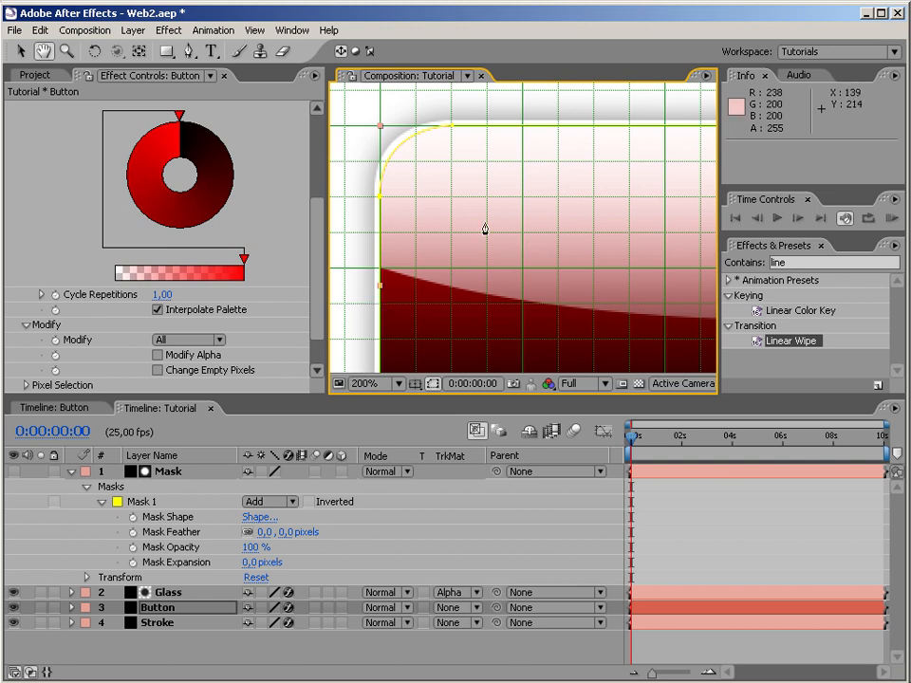
Hide the grid and the mask outlines, and check the button's edges at 100% zoom.
{"action": "left_click", "coordinate": [254, 31]}
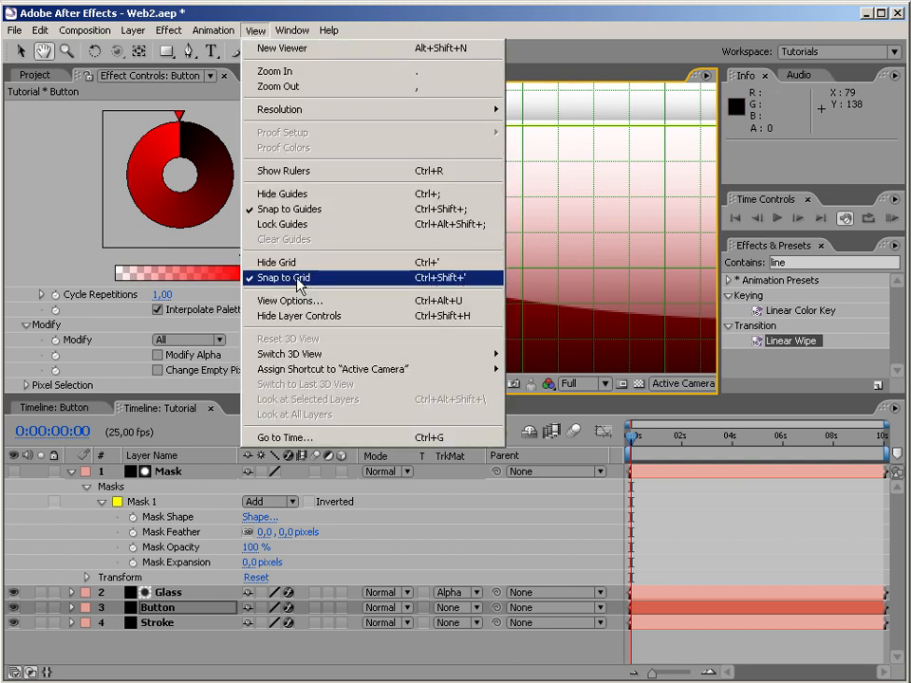
{"action": "left_click", "coordinate": [285, 262]}
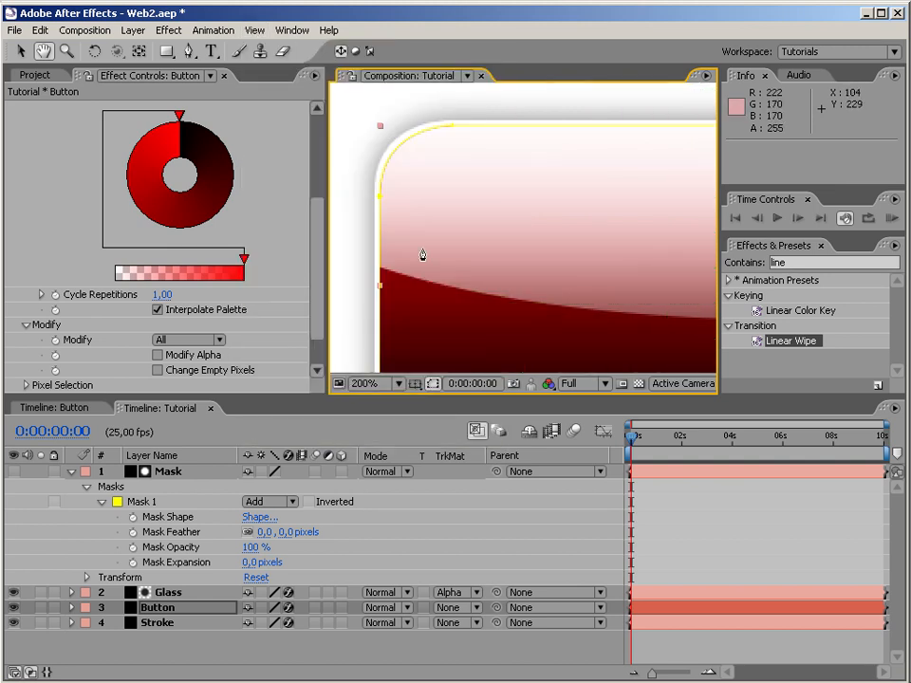
{"action": "key", "text": "comma"}
{"action": "key", "text": "comma"}
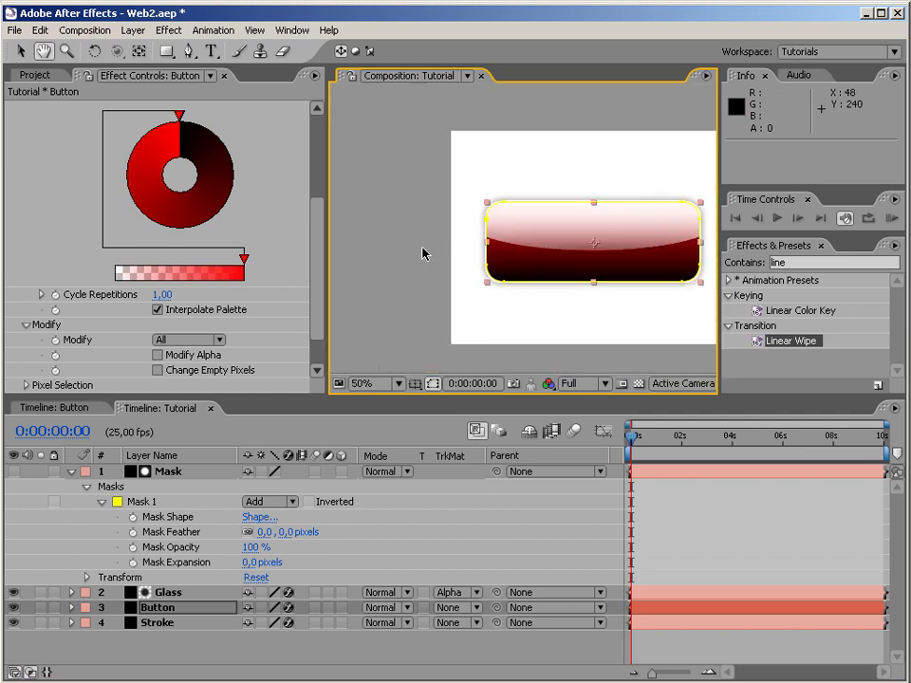
{"action": "key", "text": "period"}
{"action": "left_click_drag", "start_coordinate": [425, 252], "coordinate": [386, 254]}
{"action": "key", "text": "g"}
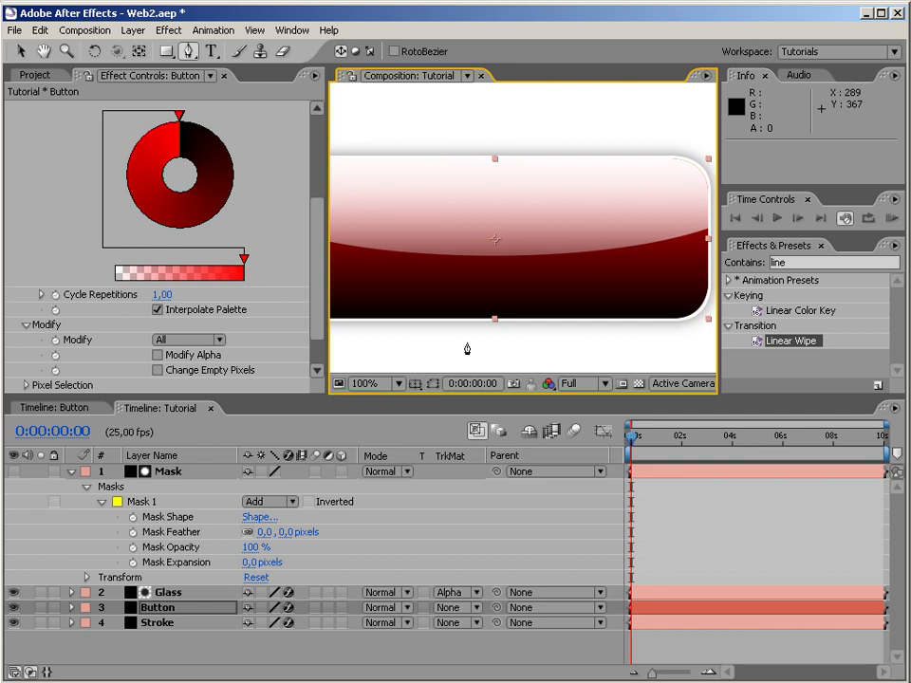
{"action": "left_click_drag", "start_coordinate": [452, 266], "coordinate": [553, 279]}
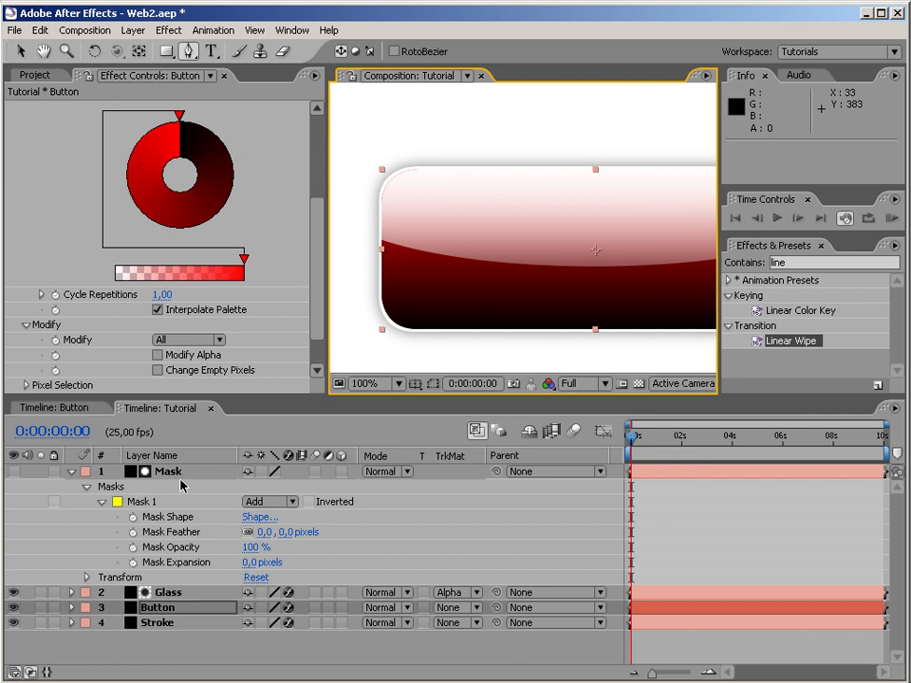
Show the mask outlines again and copy the Mask layer's mask shape onto the Glass layer's Mask 1.
{"action": "left_click", "coordinate": [167, 593]}
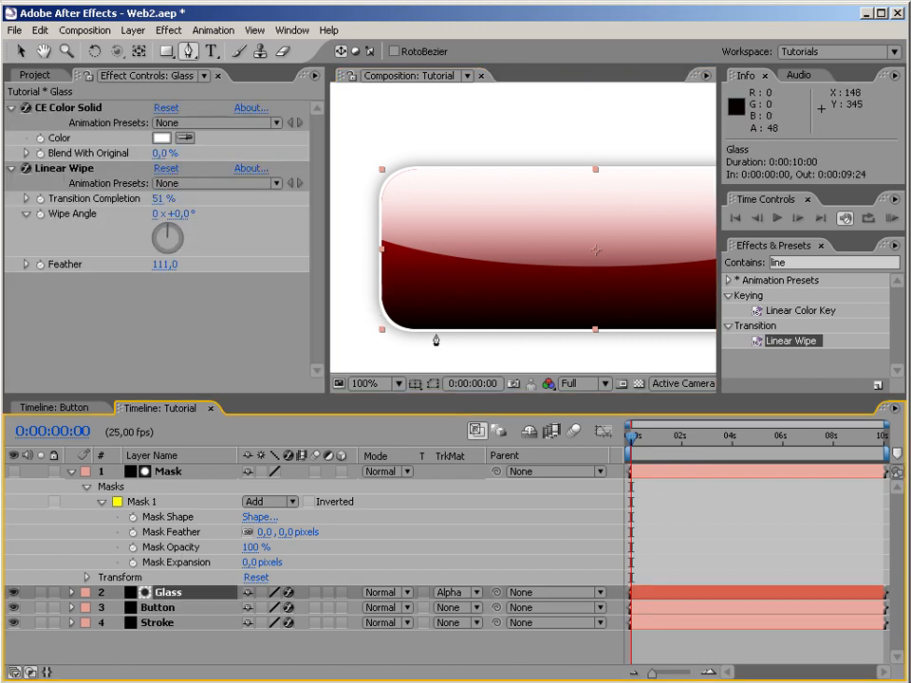
{"action": "left_click", "coordinate": [143, 503]}
{"action": "left_click", "coordinate": [171, 518]}
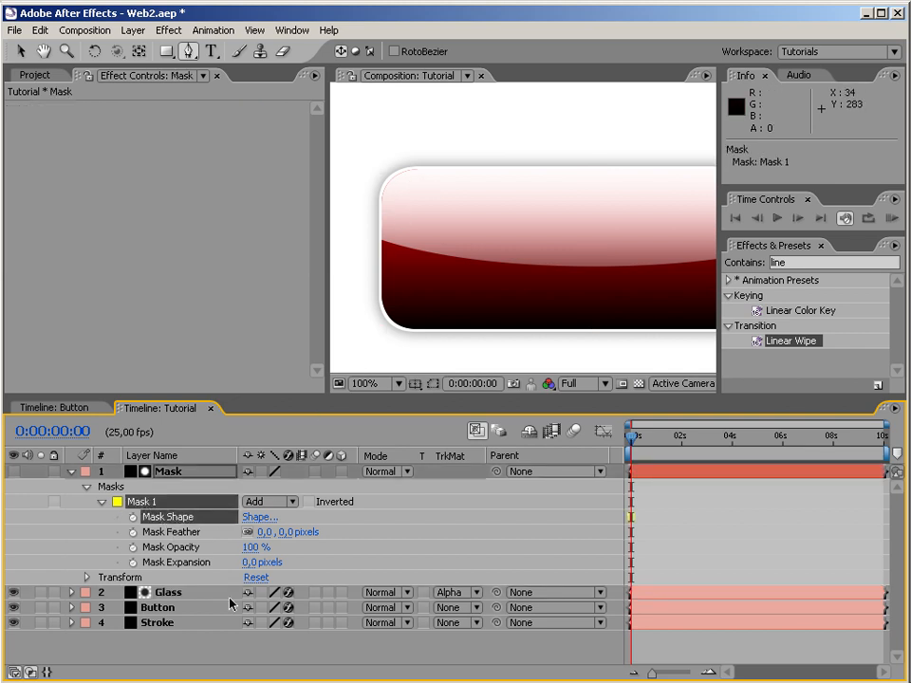
{"action": "left_click", "coordinate": [431, 385]}
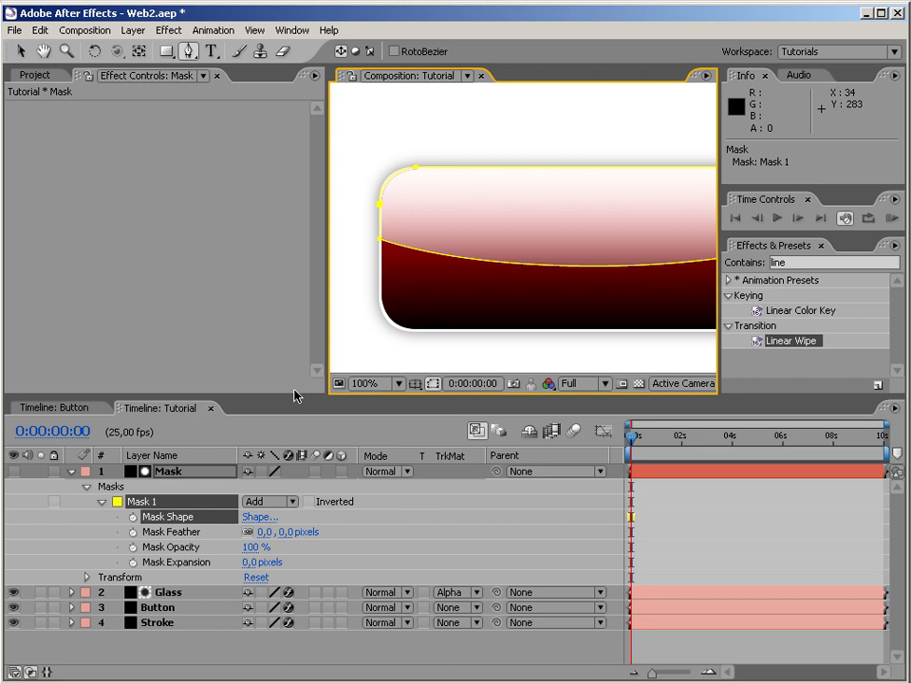
{"action": "left_click", "coordinate": [71, 594]}
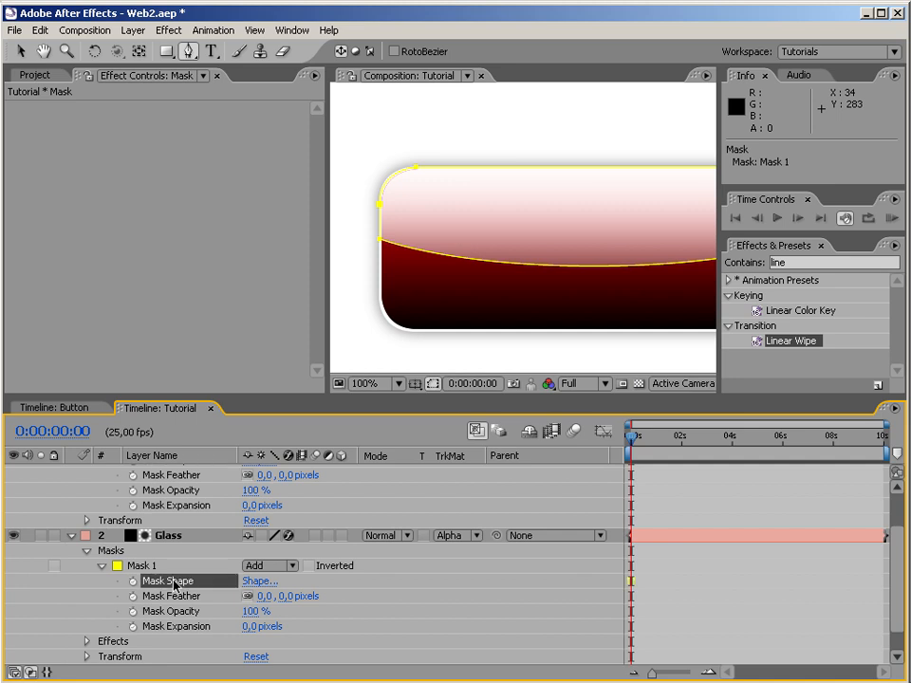
{"action": "left_click", "coordinate": [173, 582]}
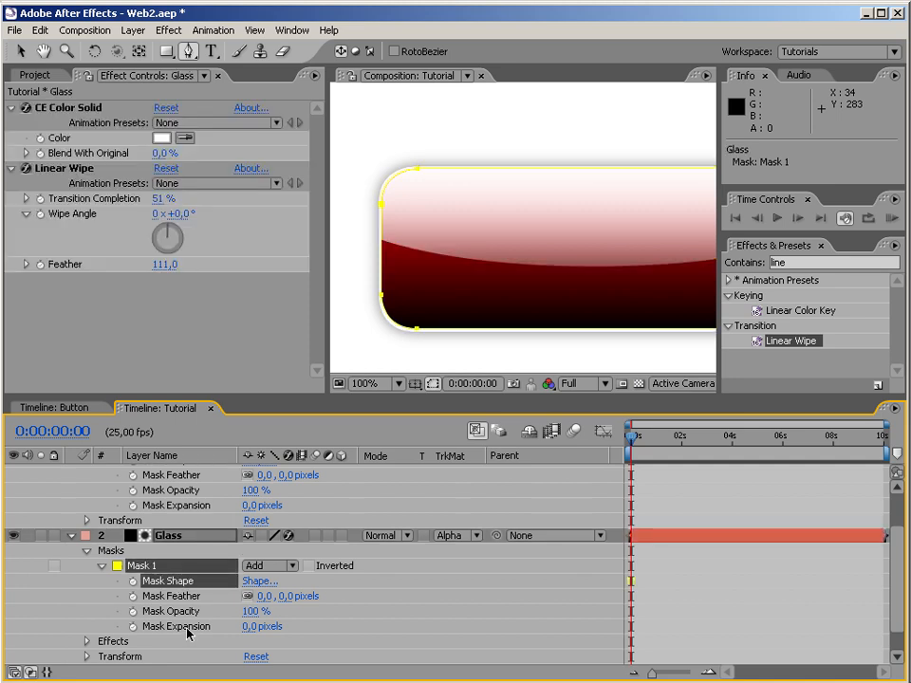
{"action": "key", "text": "ctrl+v"}
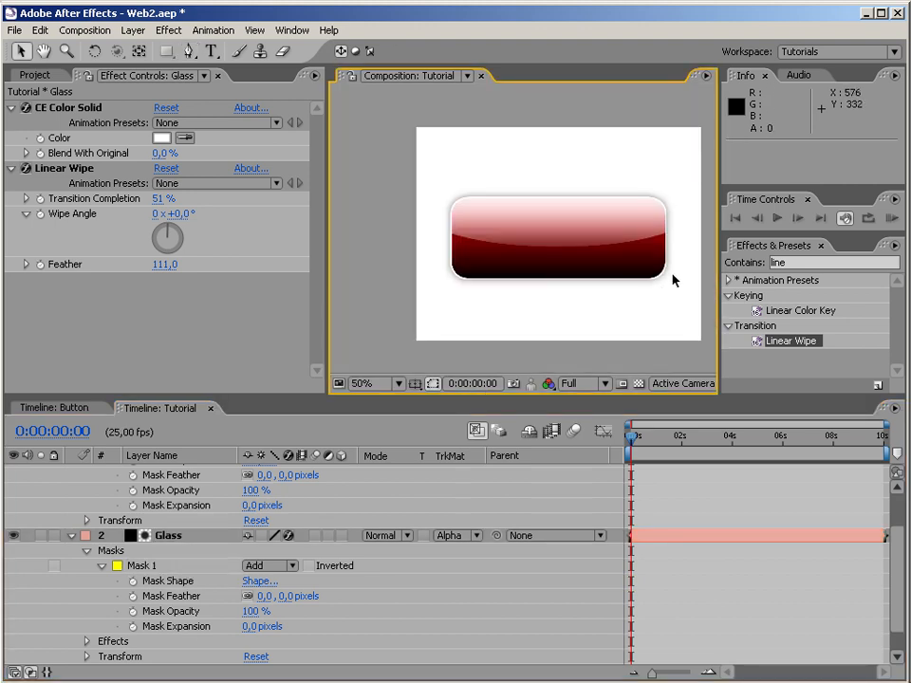
Set the Glass layer's Linear Wipe transition completion to 52%, checking the highlight at 100% zoom.
{"action": "key", "text": "period"}
{"action": "left_click_drag", "start_coordinate": [689, 258], "coordinate": [622, 254]}
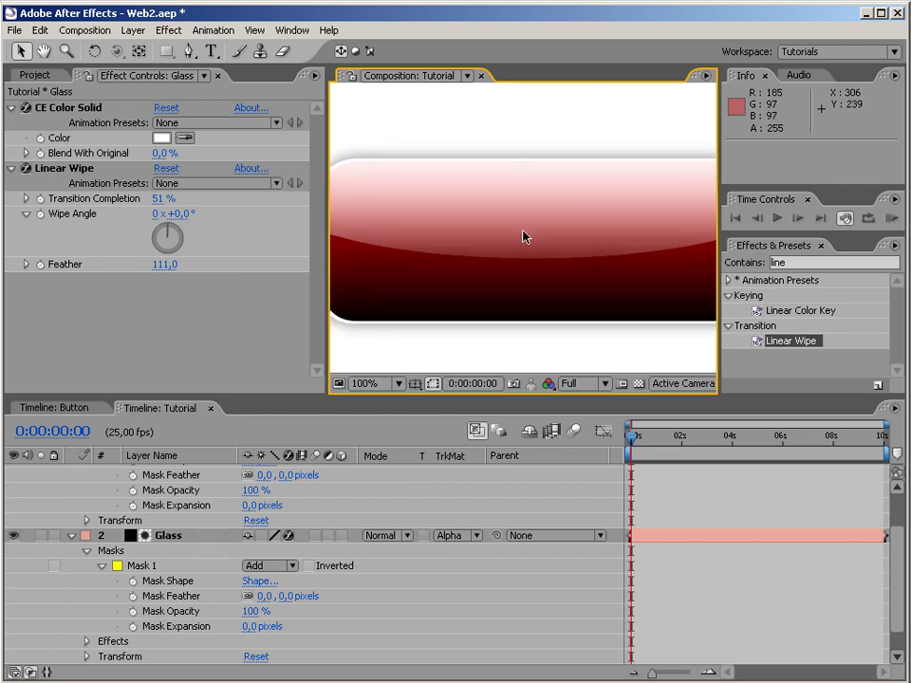
{"action": "mouse_move", "coordinate": [164, 199]}
{"action": "left_mouse_down"}
{"action": "mouse_move", "coordinate": [138, 198]}
{"action": "mouse_move", "coordinate": [171, 199]}
{"action": "mouse_move", "coordinate": [163, 198]}
{"action": "left_mouse_up"}
{"action": "left_click", "coordinate": [424, 130]}
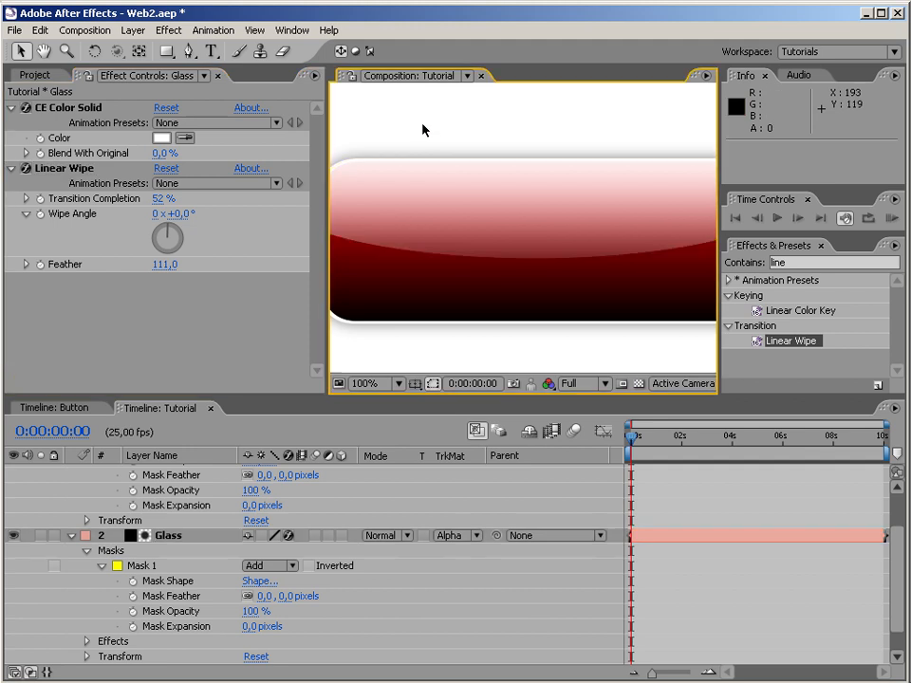
{"action": "key", "text": "comma"}
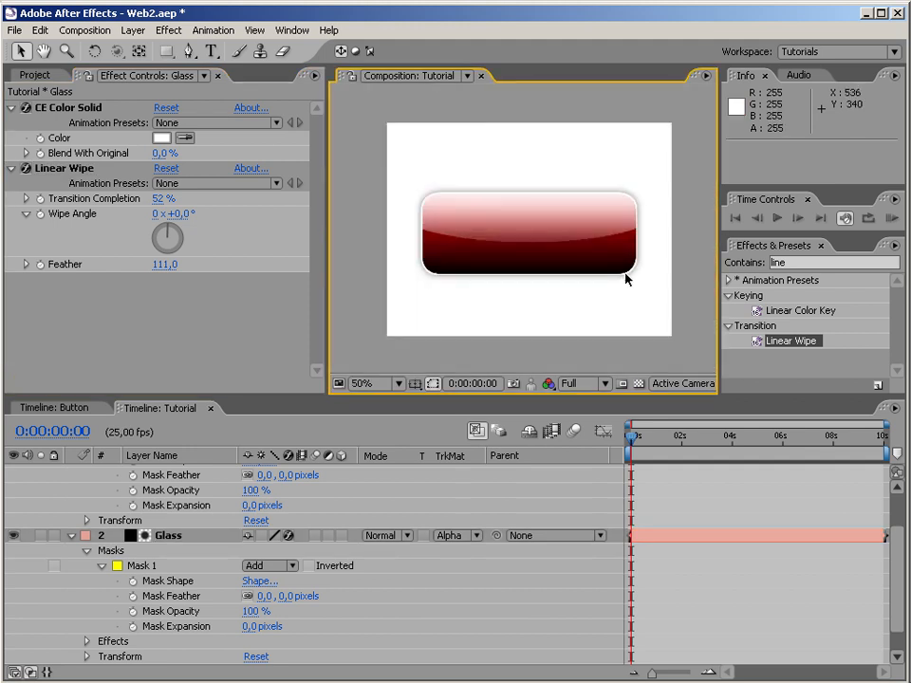
Collapse the Mask and Glass layer properties and place logo_polygon.ai over the button as the uppermost layer of the Tutorial composition.
{"action": "left_click", "coordinate": [34, 75]}
{"action": "left_click", "coordinate": [71, 203]}
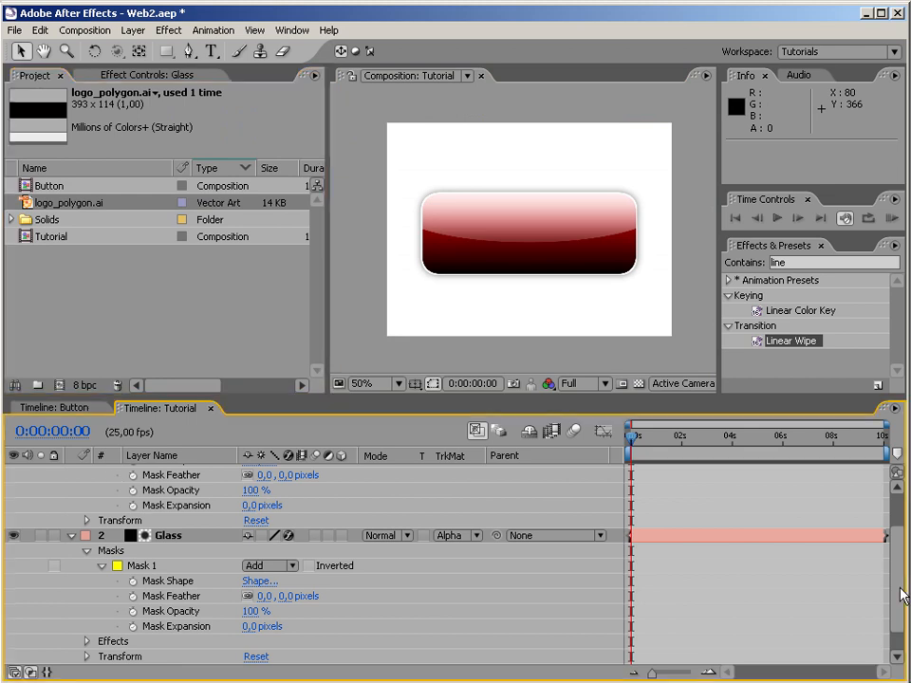
{"action": "left_click_drag", "start_coordinate": [900, 589], "coordinate": [900, 526]}
{"action": "left_click", "coordinate": [72, 471]}
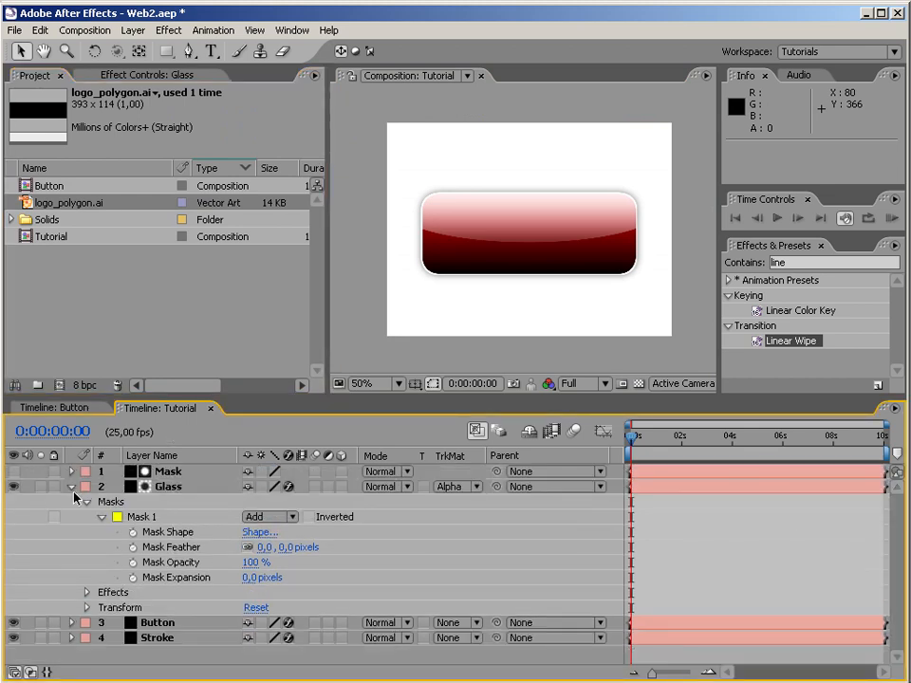
{"action": "left_click", "coordinate": [71, 487]}
{"action": "left_click", "coordinate": [77, 237]}
{"action": "left_click_drag", "start_coordinate": [66, 202], "coordinate": [536, 244]}
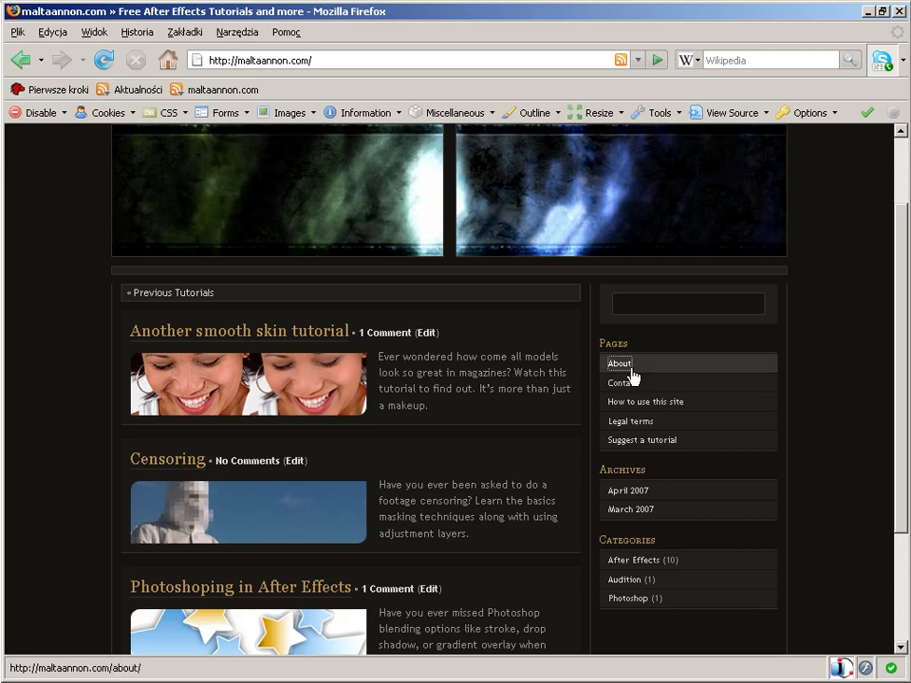
Switch to Firefox, open the About page of maltaannon.com and read down through it.
{"action": "left_click", "coordinate": [632, 374]}
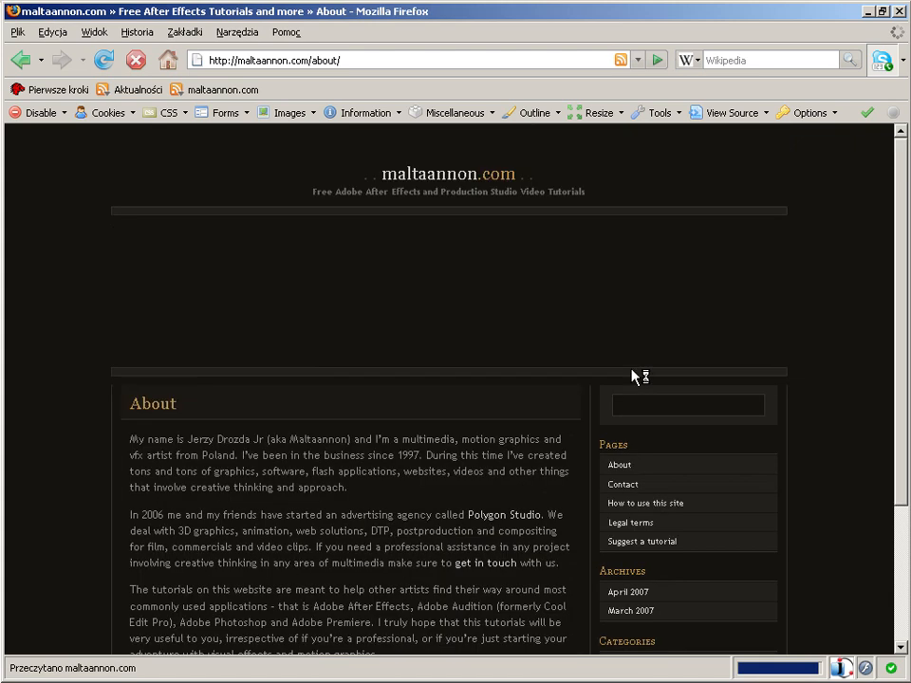
{"action": "scroll", "coordinate": [631, 376], "scroll_direction": "down", "scroll_amount": 4}
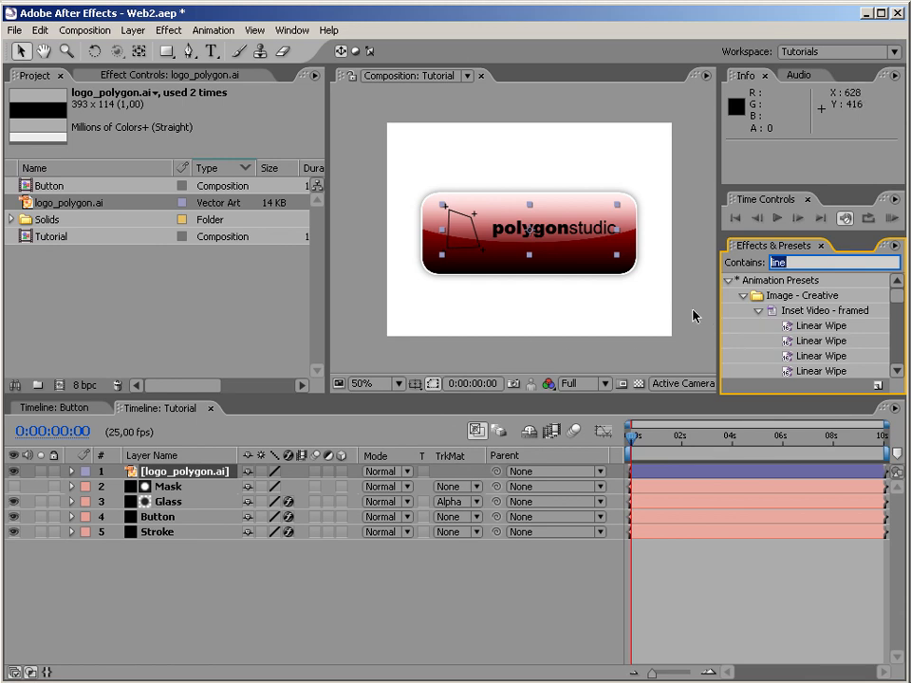
Back in After Effects, scale the logo_polygon.ai layer to 78% and nudge it slightly downward on the button.
{"action": "left_click", "coordinate": [71, 471]}
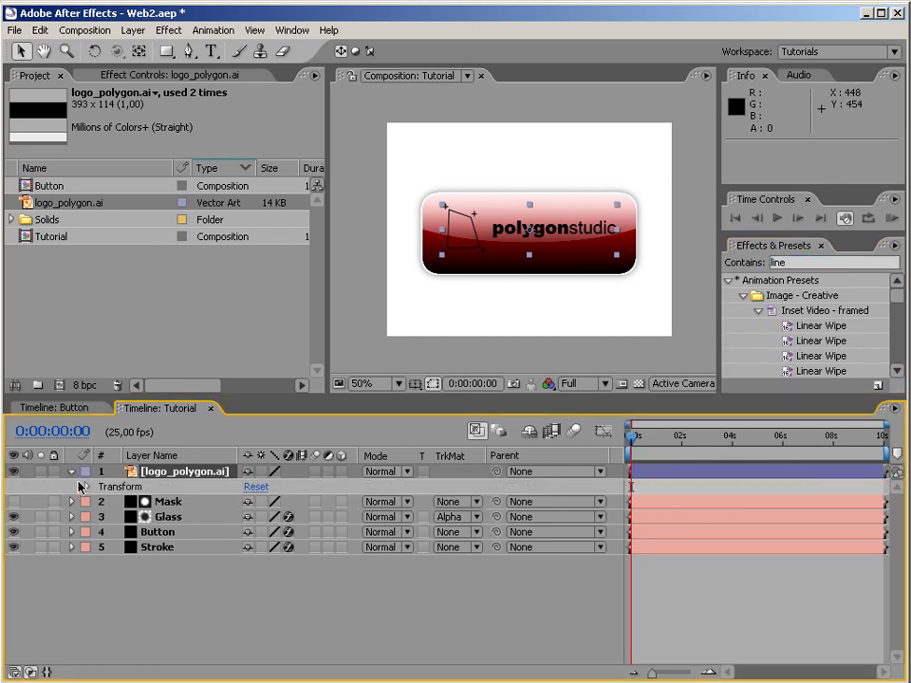
{"action": "key", "text": "s"}
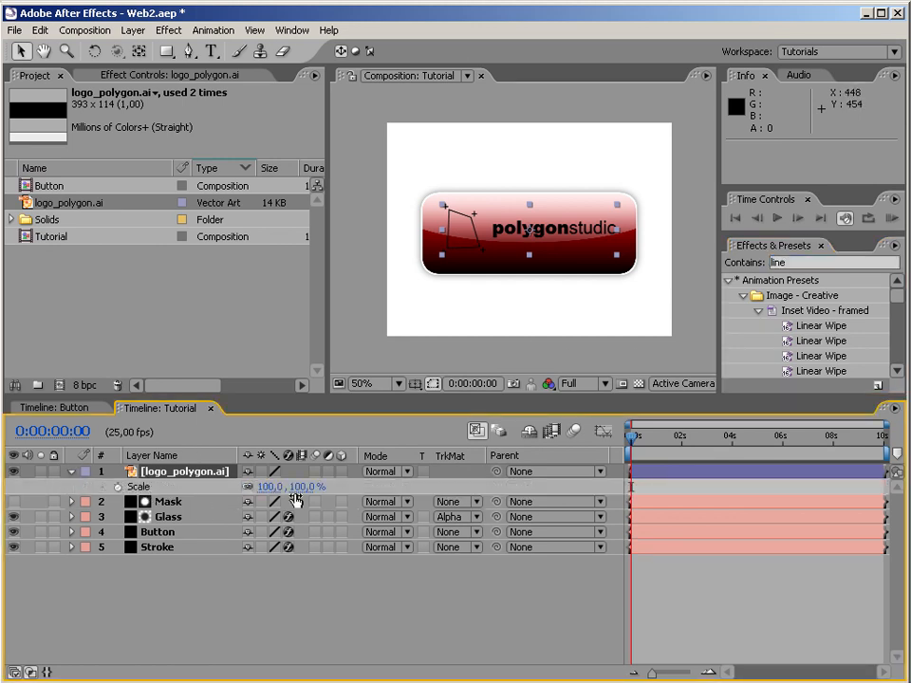
{"action": "left_click_drag", "start_coordinate": [275, 486], "coordinate": [258, 488]}
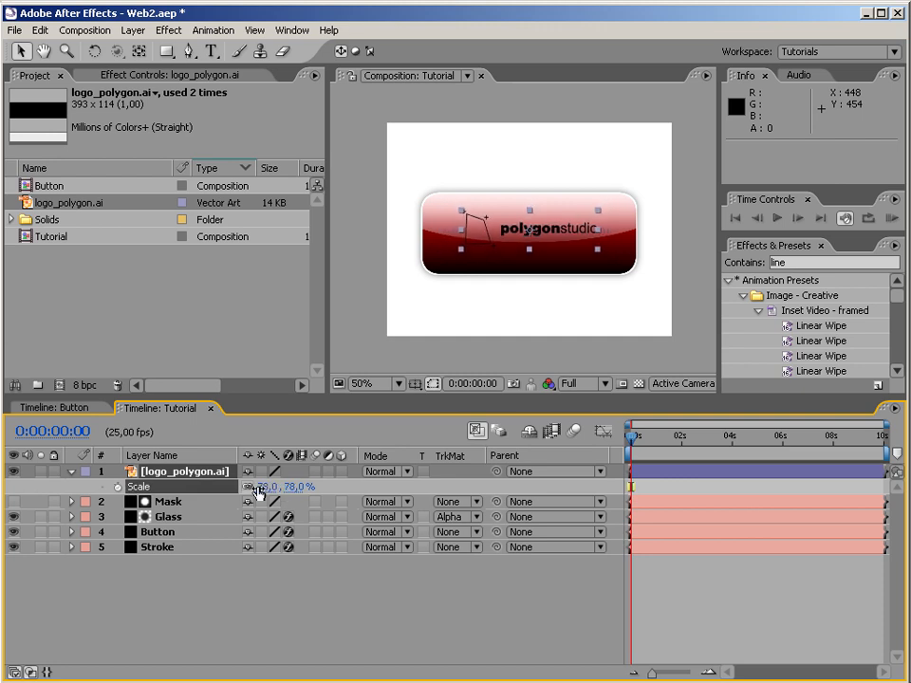
{"action": "key", "text": "shift+Up"}
{"action": "key", "text": "Down"}
{"action": "key", "text": "Down"}
{"action": "key", "text": "Down"}
{"action": "key", "text": "Down"}
{"action": "key", "text": "Down"}
Find the CE Color Solid effect and apply it to the logo layer to colour the logo white.
{"action": "left_click", "coordinate": [835, 263]}
{"action": "key", "text": "BackSpace"}
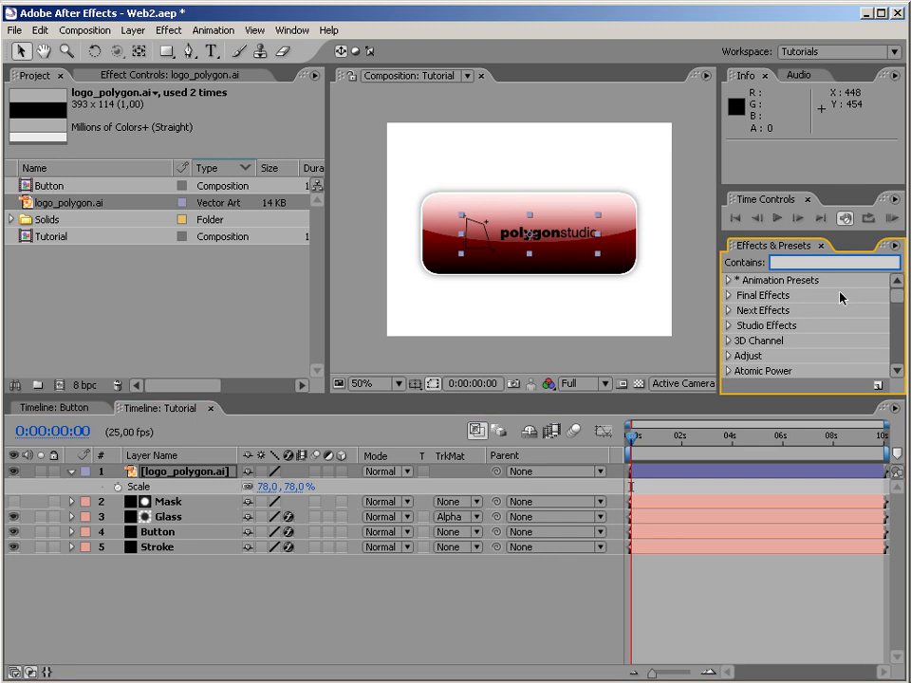
{"action": "type", "text": "soli"}
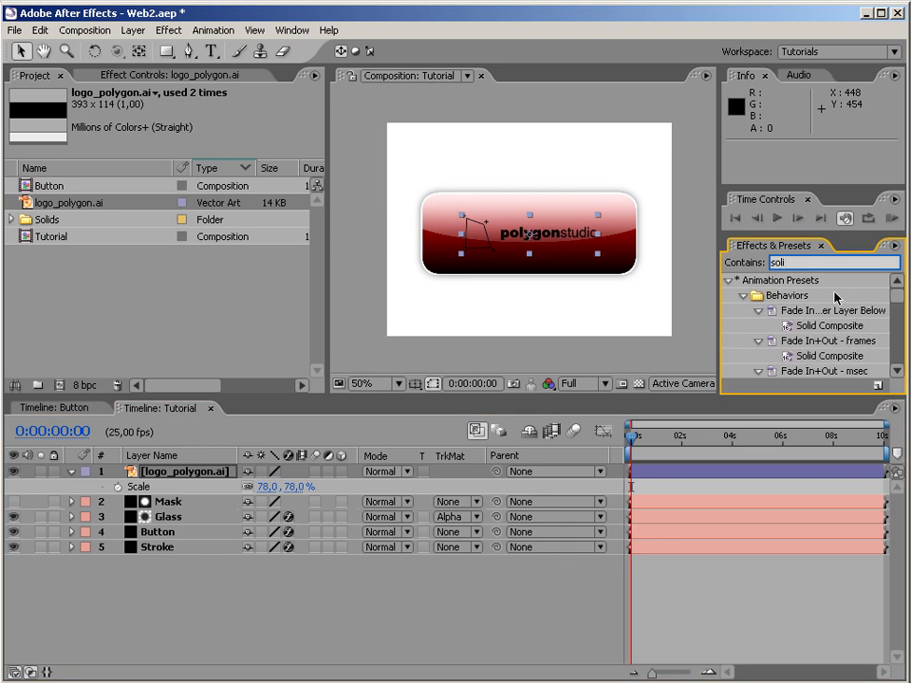
{"action": "left_click", "coordinate": [729, 281]}
{"action": "left_click_drag", "start_coordinate": [803, 344], "coordinate": [189, 474]}
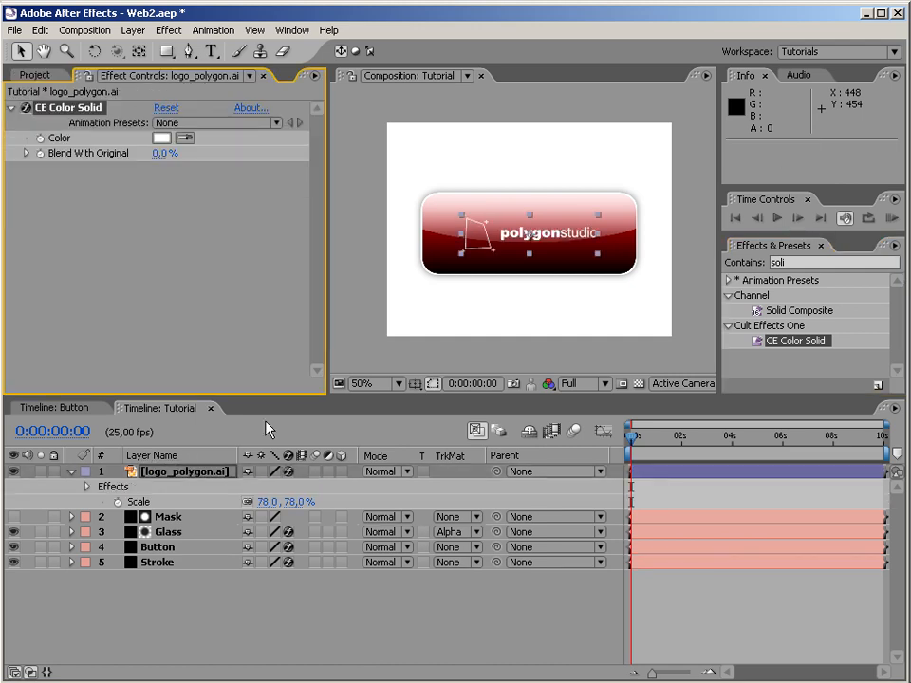
Find the Drop Shadow effect and apply it to the logo layer.
{"action": "left_click", "coordinate": [873, 260]}
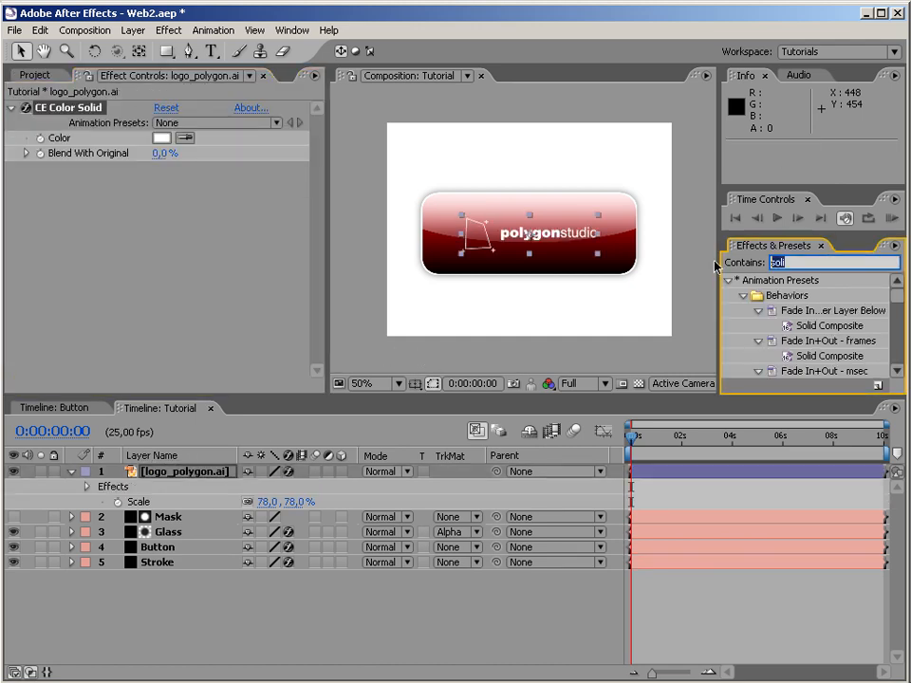
{"action": "type", "text": "drop"}
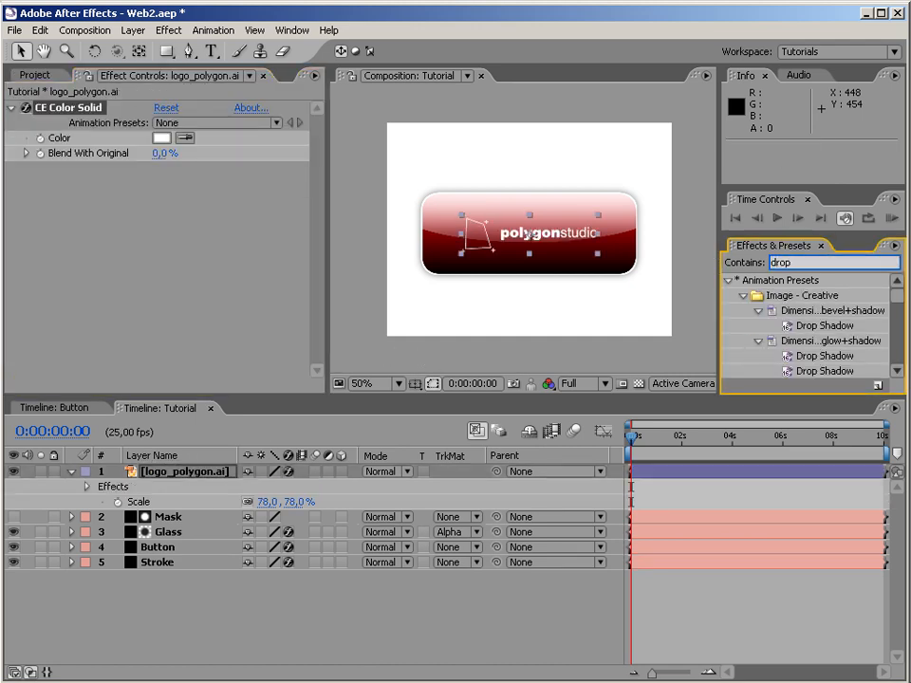
{"action": "type", "text": " hs"}
{"action": "key", "text": "BackSpace"}
{"action": "key", "text": "BackSpace"}
{"action": "type", "text": "sh"}
{"action": "left_click", "coordinate": [727, 281]}
{"action": "left_click_drag", "start_coordinate": [755, 312], "coordinate": [526, 238]}
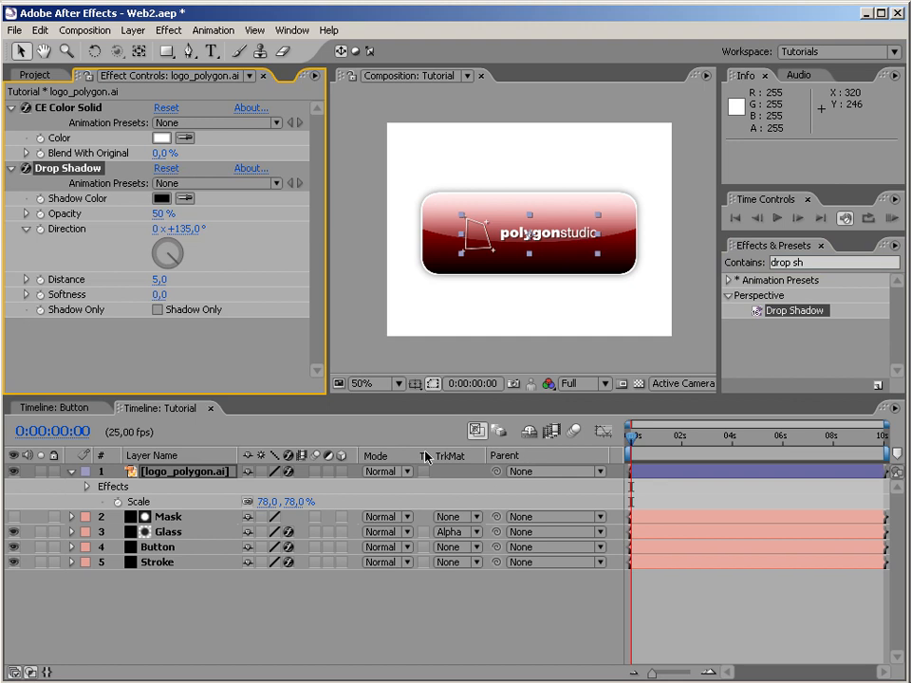
Set the logo's Drop Shadow to distance 0, softness 26 and opacity 100%.
{"action": "key", "text": "period"}
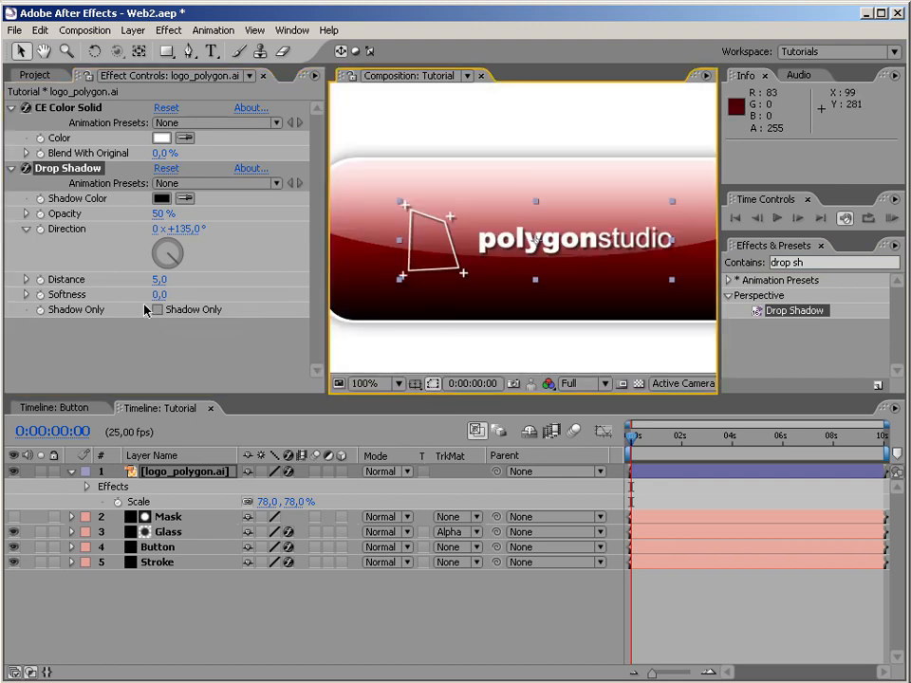
{"action": "left_click", "coordinate": [159, 279]}
{"action": "type", "text": "0"}
{"action": "key", "text": "Return"}
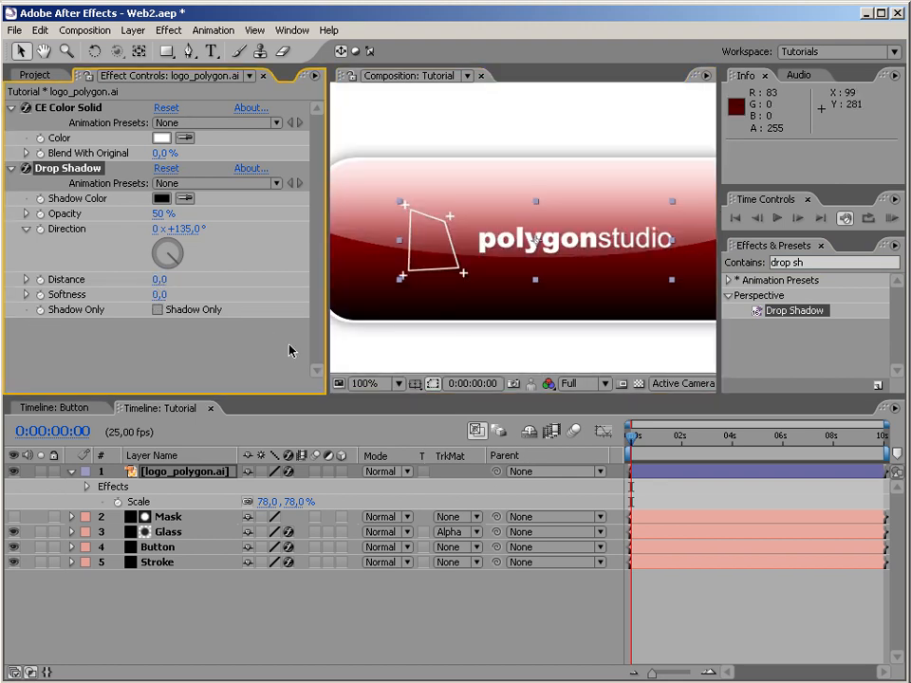
{"action": "left_click_drag", "start_coordinate": [152, 298], "coordinate": [171, 297]}
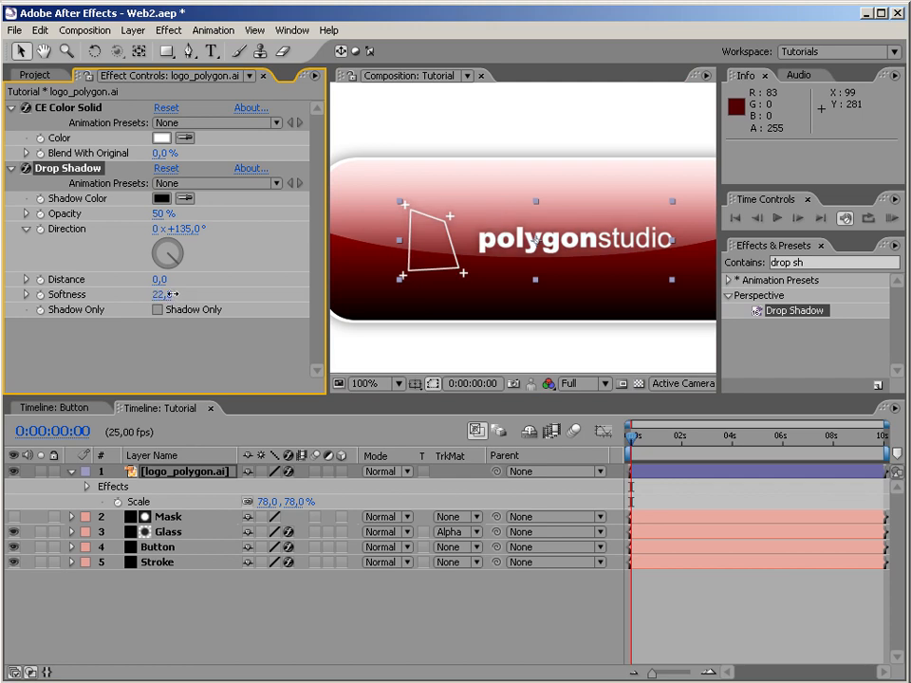
{"action": "left_click_drag", "start_coordinate": [158, 213], "coordinate": [266, 220]}
{"action": "scroll", "coordinate": [433, 344], "scroll_direction": "down", "scroll_amount": 2}
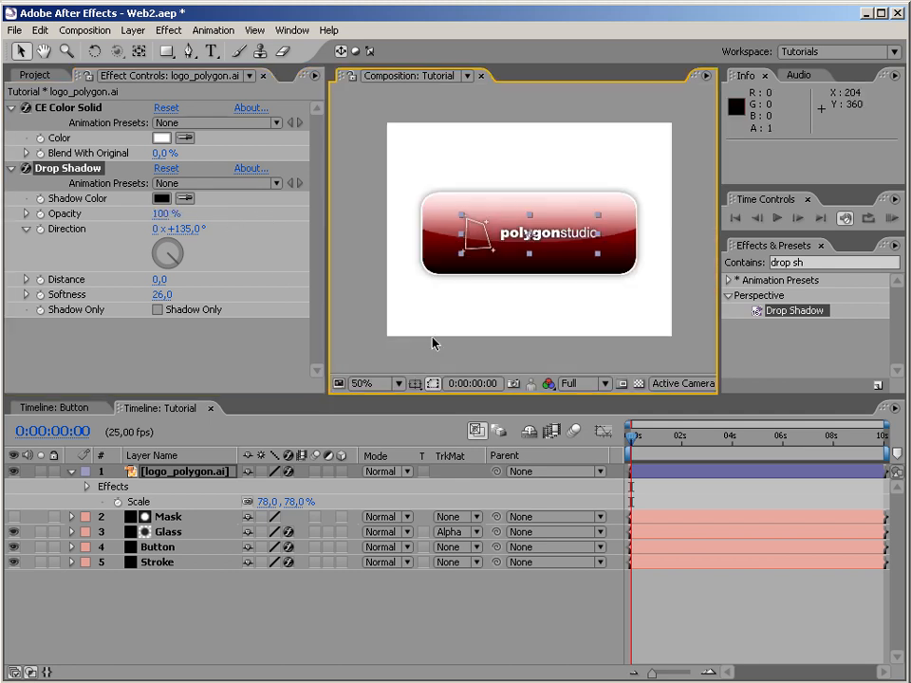
Examine the finished button at 100% zoom in the maximized composition view, then restore the full layout at 50%.
{"action": "key", "text": "period"}
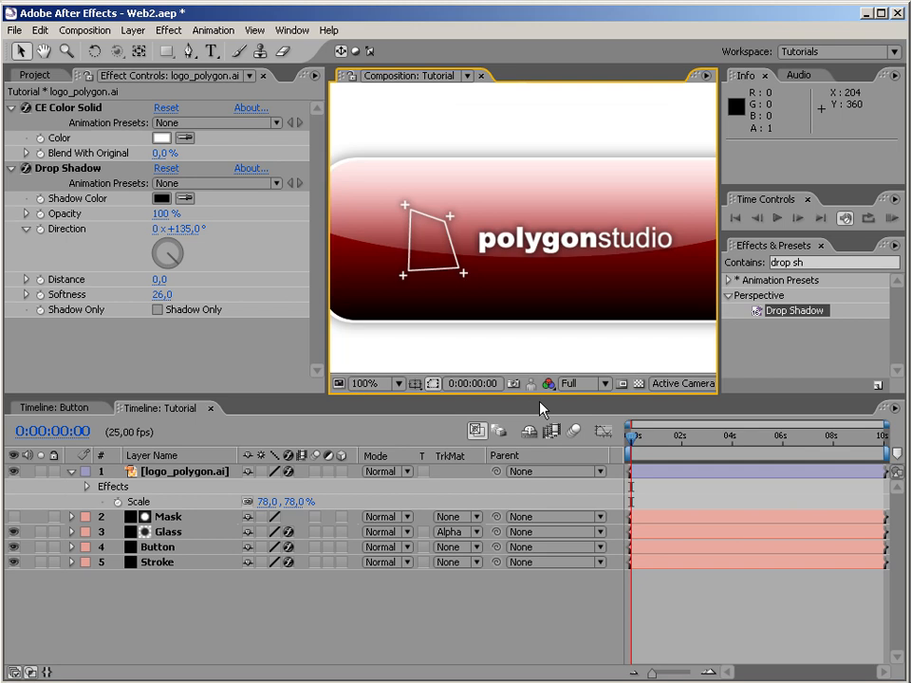
{"action": "key", "text": "grave"}
{"action": "left_click_drag", "start_coordinate": [597, 439], "coordinate": [602, 411]}
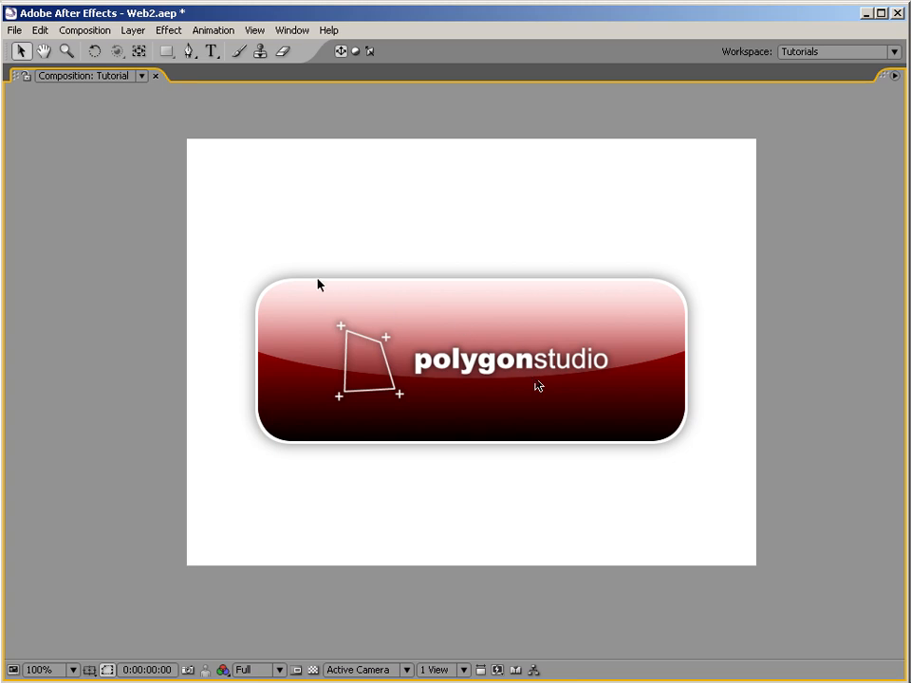
{"action": "key", "text": "grave"}
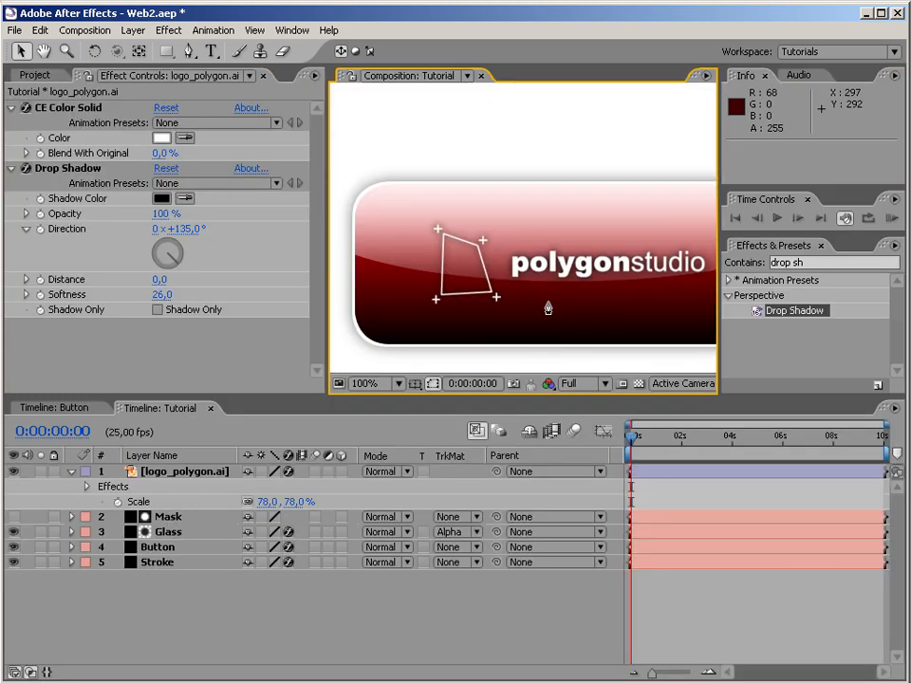
{"action": "key", "text": "comma"}
Add a camera with the 35mm preset and make the logo, Mask, Glass, Button and Stroke layers 3D.
{"action": "right_click", "coordinate": [225, 596]}
{"action": "mouse_move", "coordinate": [285, 603]}
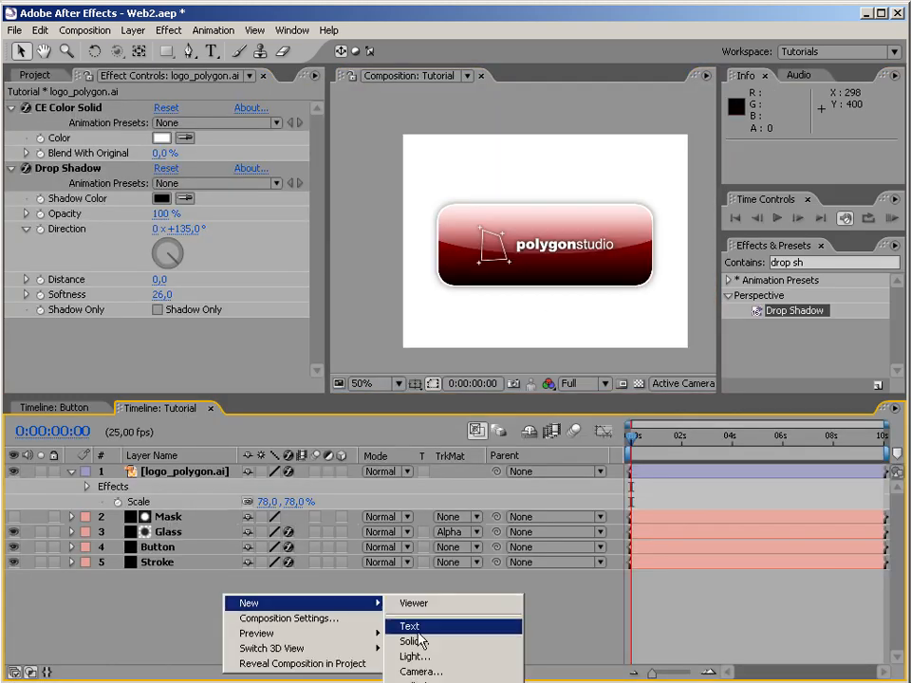
{"action": "left_click", "coordinate": [420, 671]}
{"action": "left_click", "coordinate": [599, 455]}
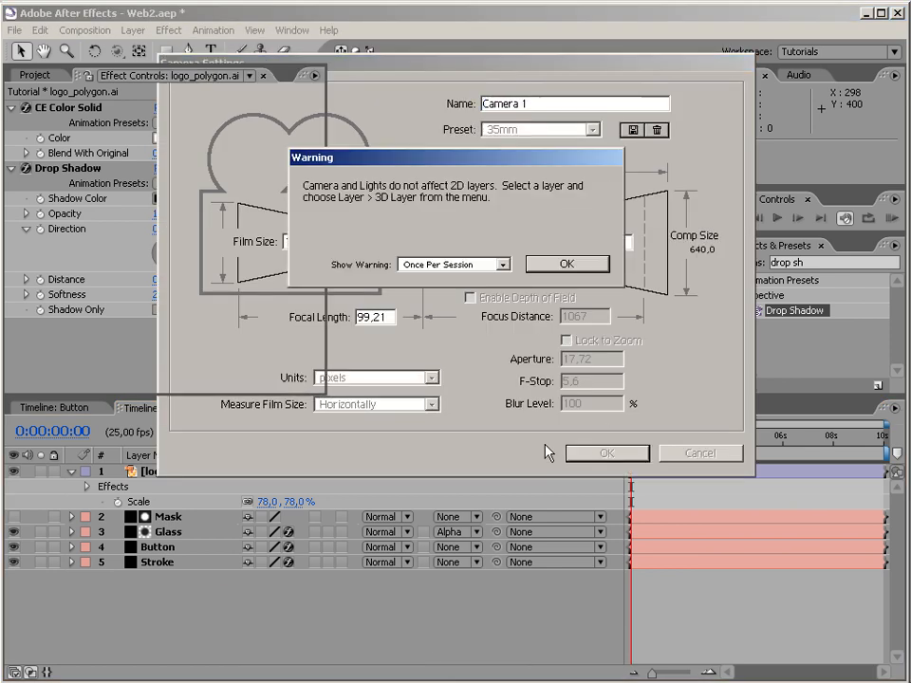
{"action": "left_click", "coordinate": [600, 270]}
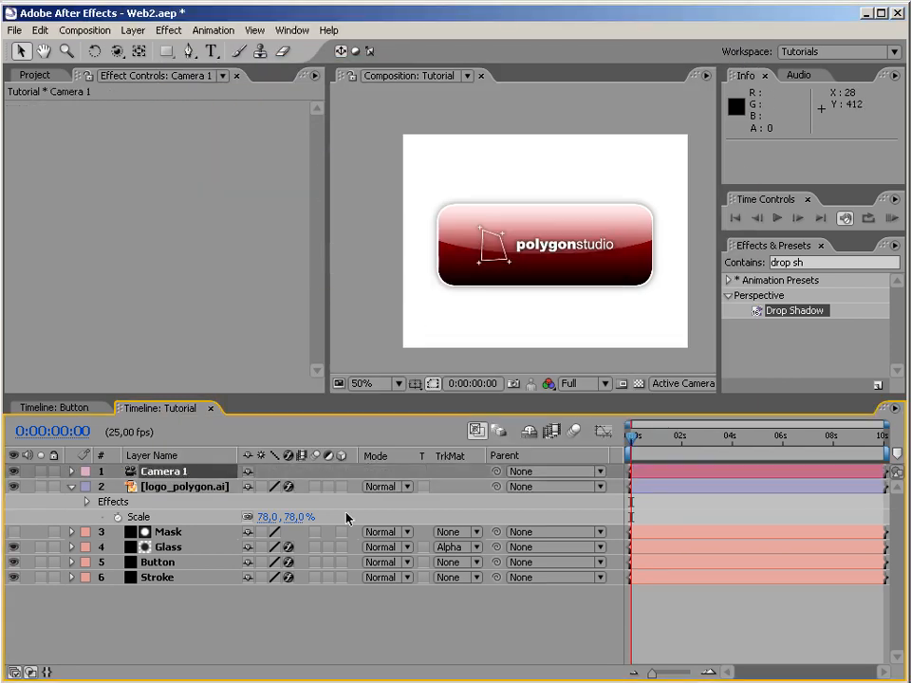
{"action": "left_click_drag", "start_coordinate": [341, 532], "coordinate": [342, 576]}
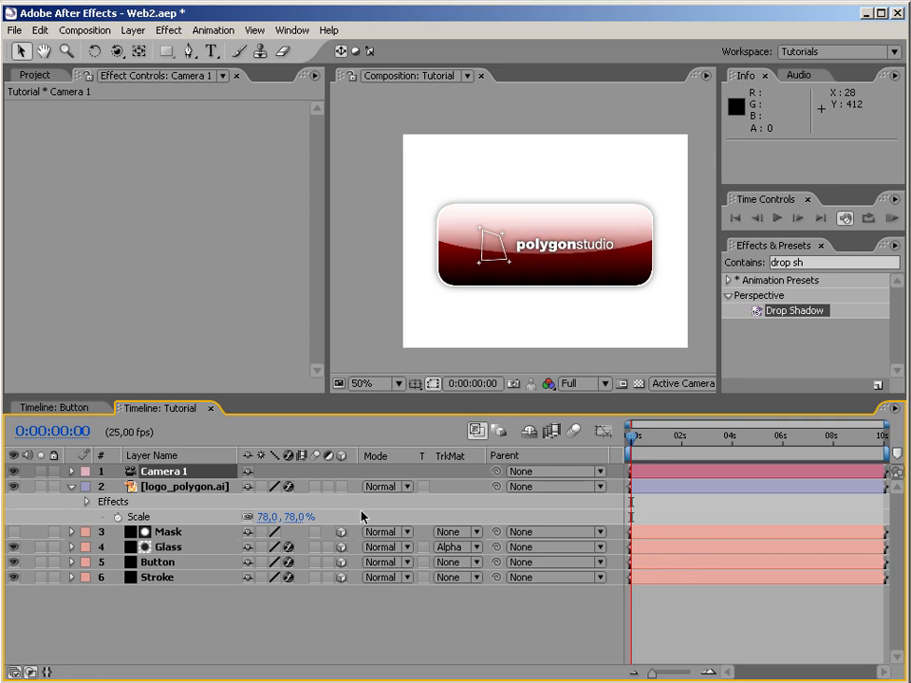
{"action": "left_click", "coordinate": [341, 486]}
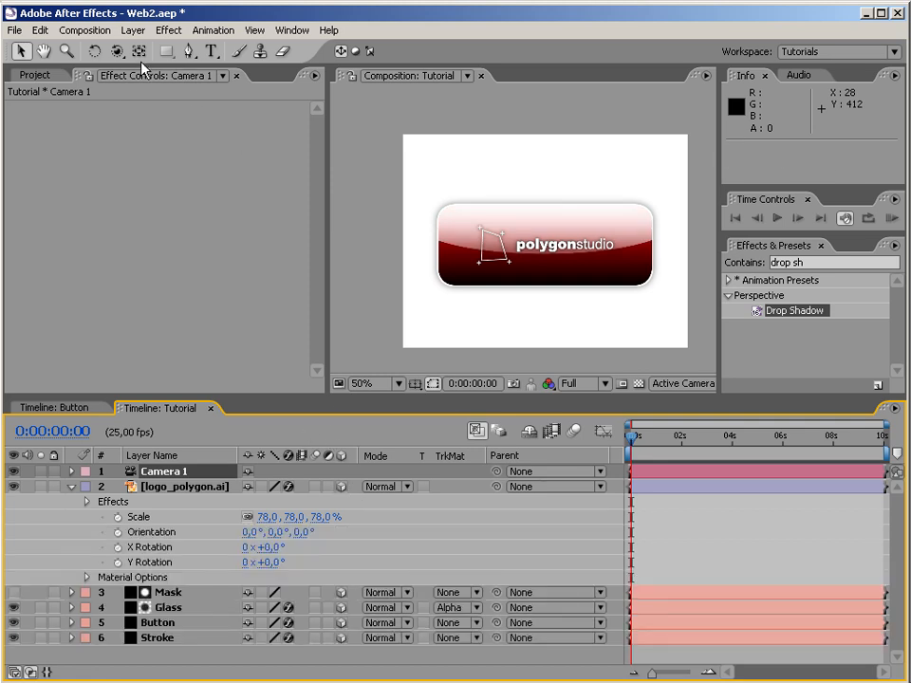
Orbit the camera around the button to show it in perspective, ending at a slightly tilted, nearly frontal view.
{"action": "key", "text": "c"}
{"action": "left_click_drag", "start_coordinate": [439, 233], "coordinate": [665, 251]}
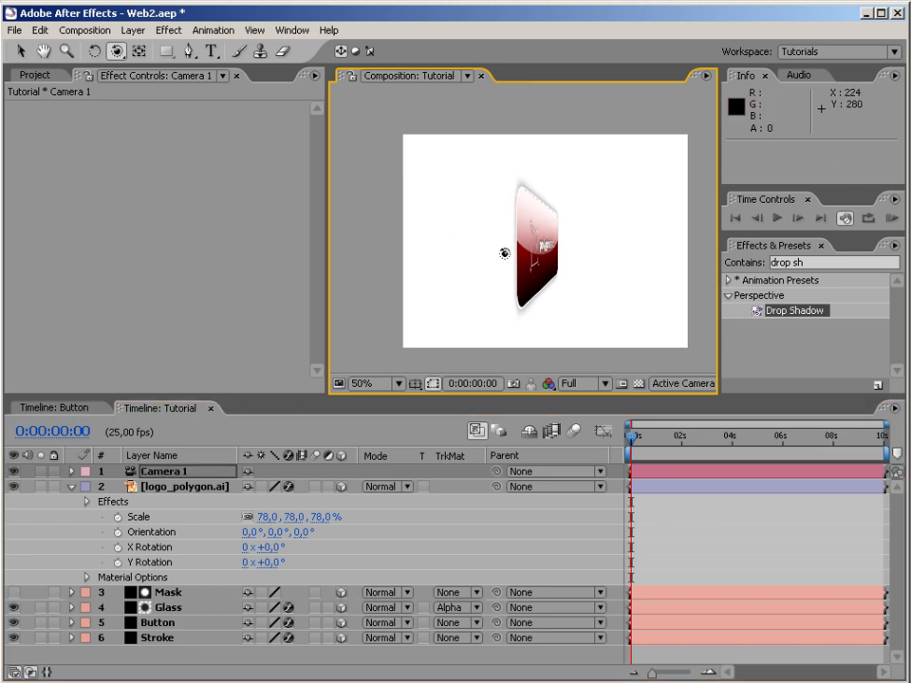
{"action": "left_click_drag", "start_coordinate": [562, 251], "coordinate": [480, 254]}
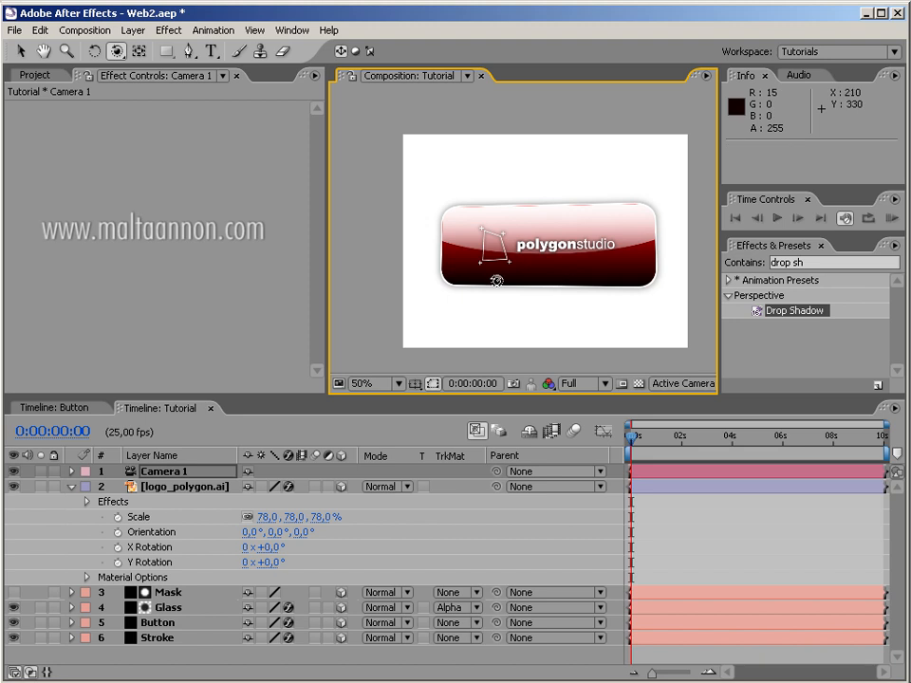